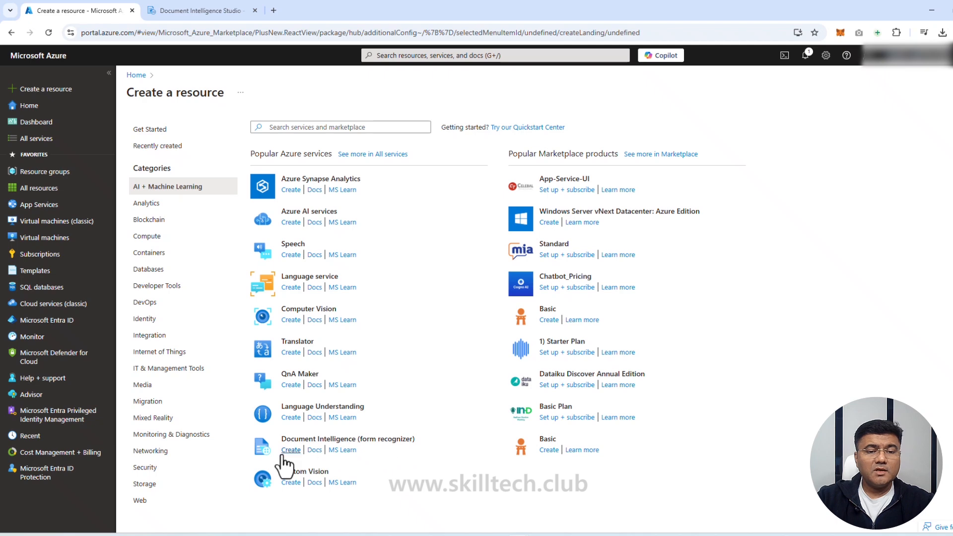
Start a new Document Intelligence (form recognizer) resource and create a resource group named AI900RG for it
left_click(291, 450)
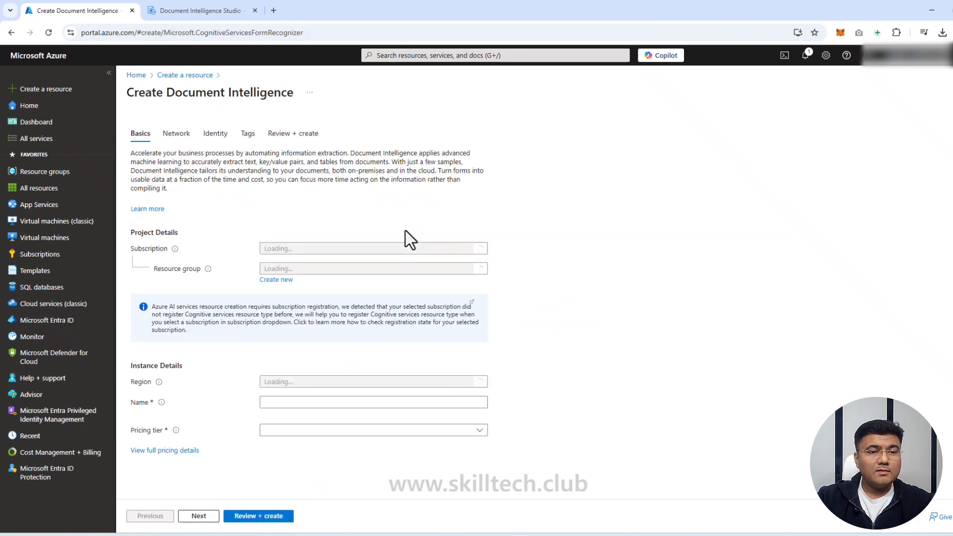
left_click(282, 284)
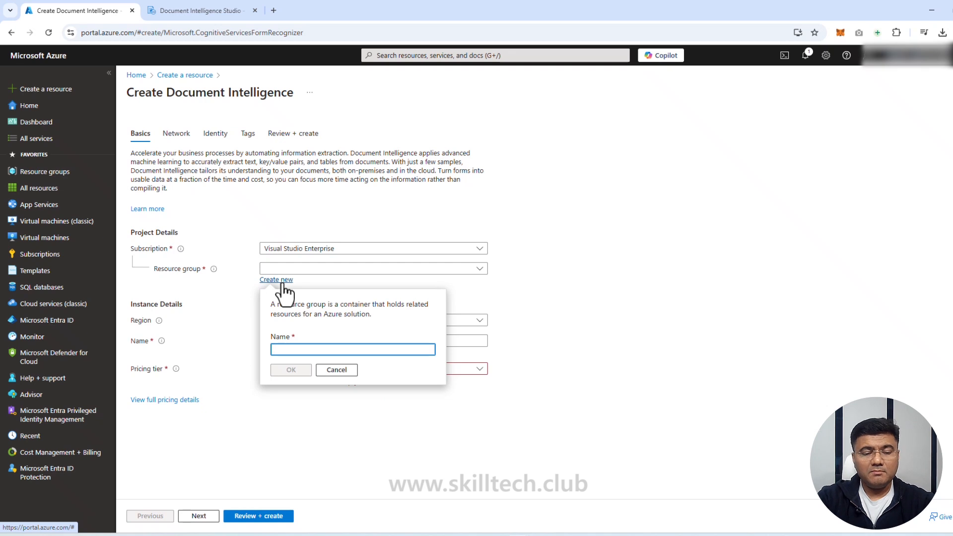
type("AzI")
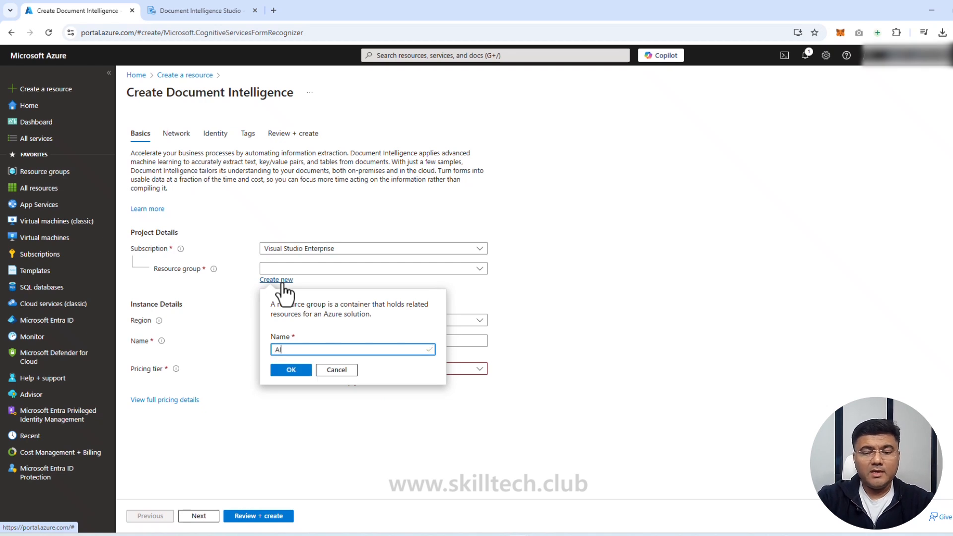
type("-900R")
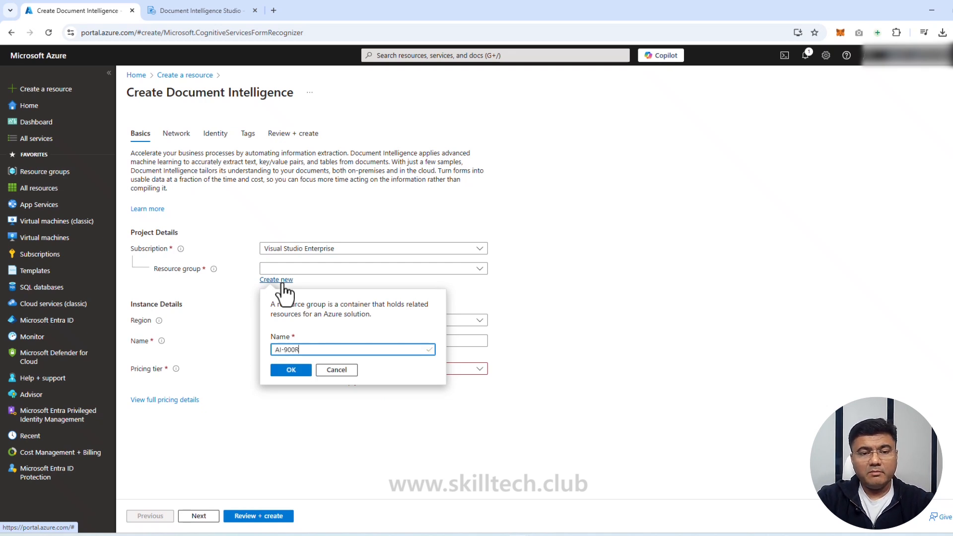
type("G")
key("Left")
key("Left")
key("Left")
key("Left")
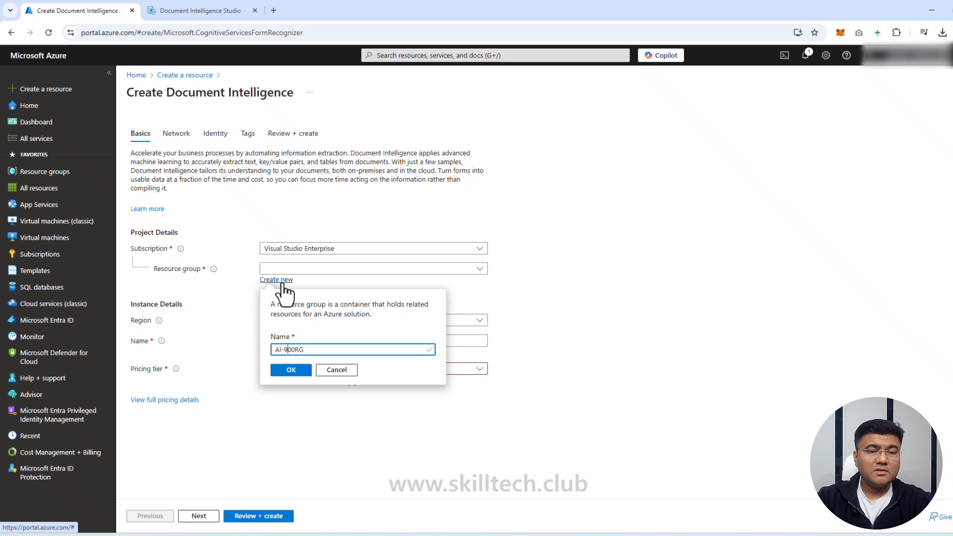
key("BackSpace")
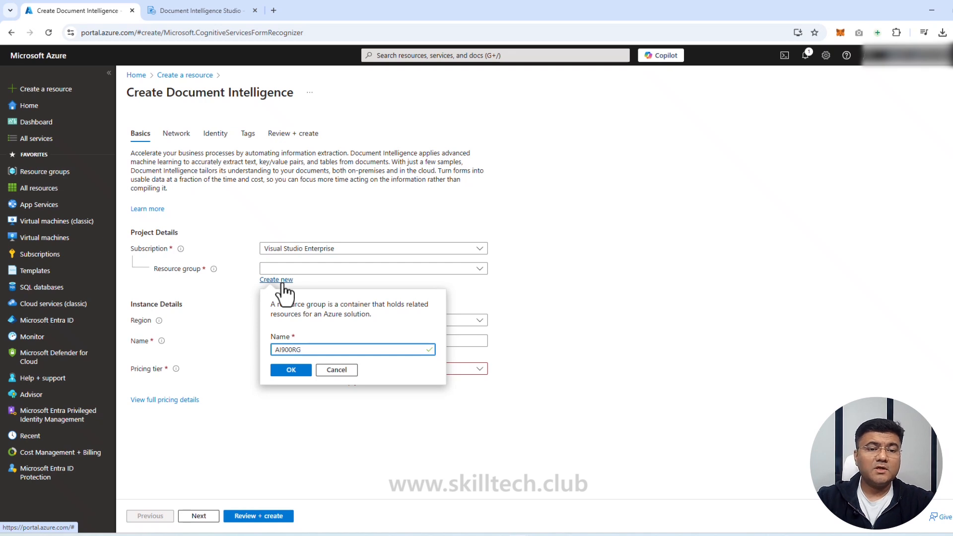
left_click(286, 372)
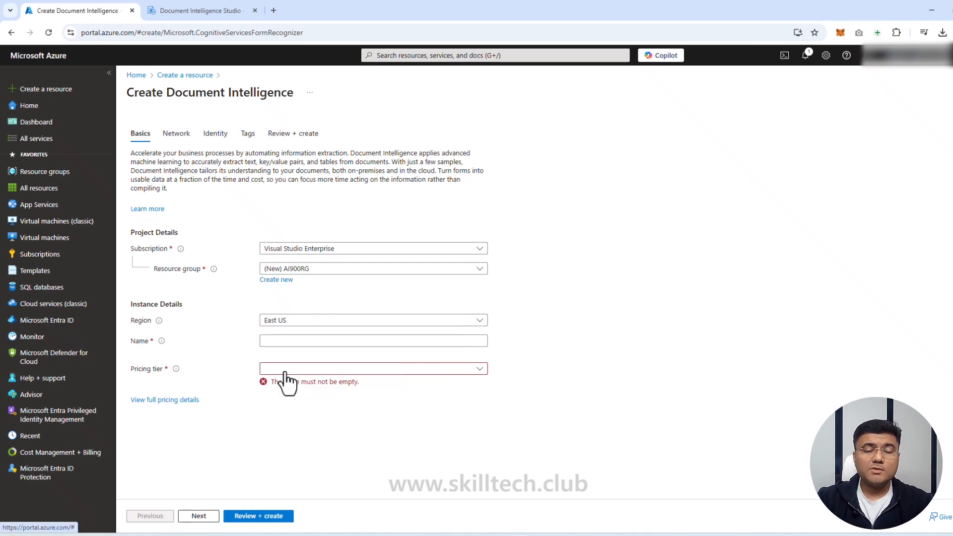
Set the region to East US 2, name the instance with the owner's first name plus DocIntSvc2025, and choose pricing tier Standard S0
left_click(290, 322)
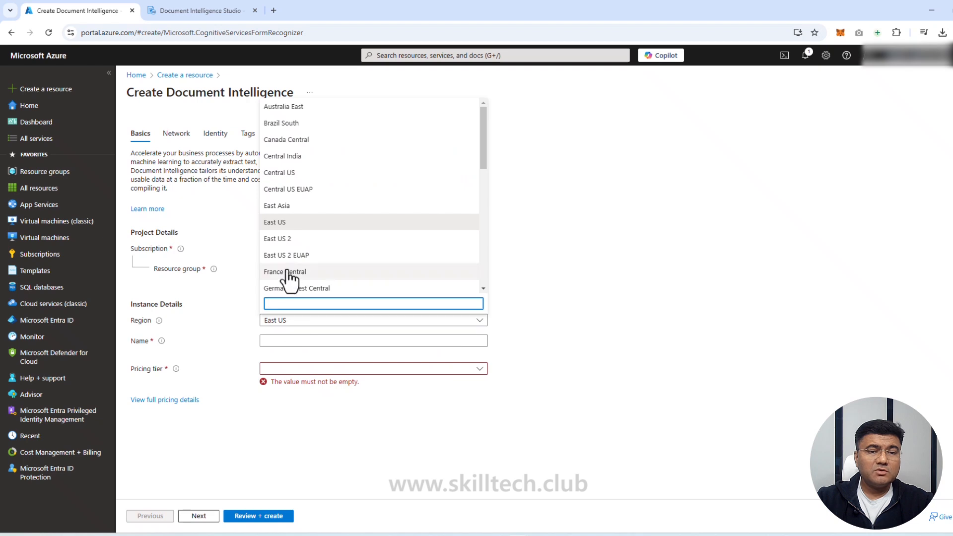
left_click(298, 241)
left_click(301, 341)
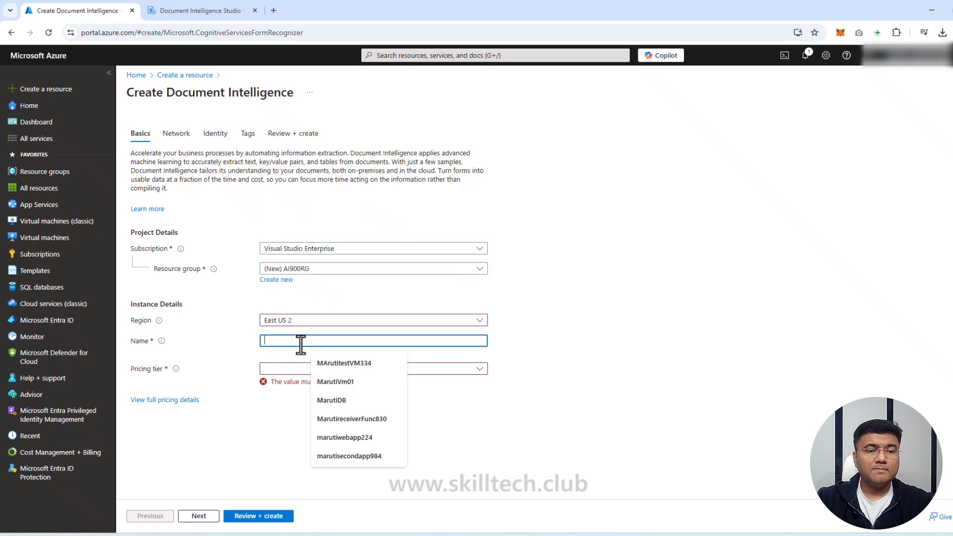
type("Maruti")
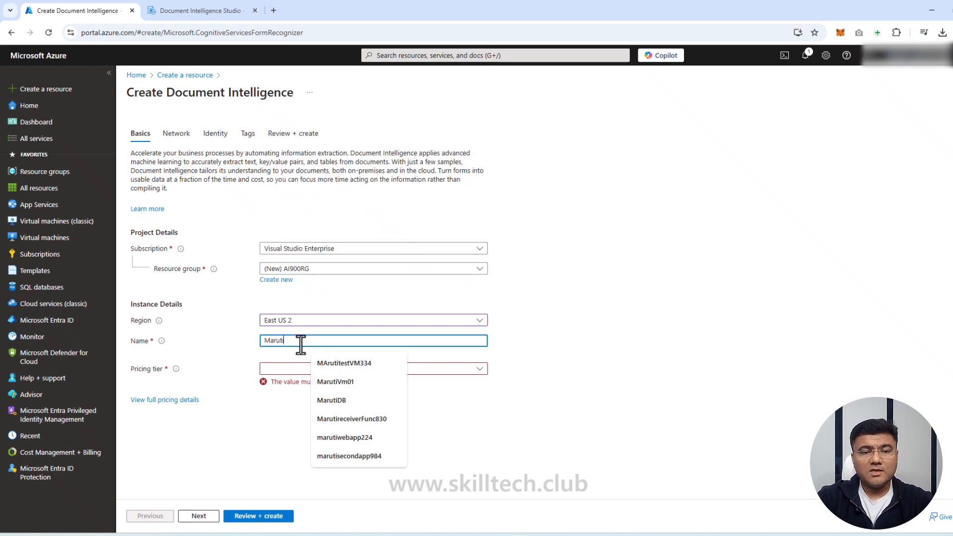
type("DocIntS")
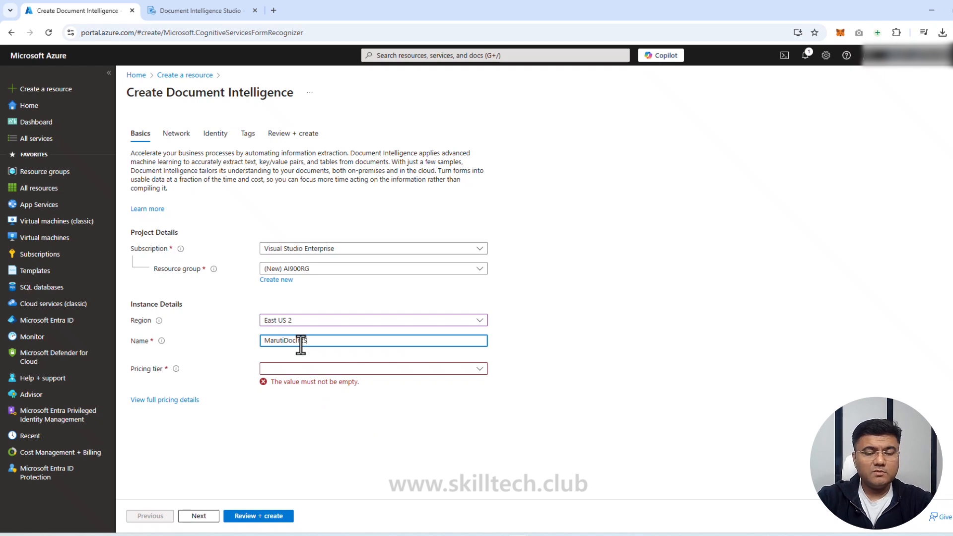
type("InSvc2025")
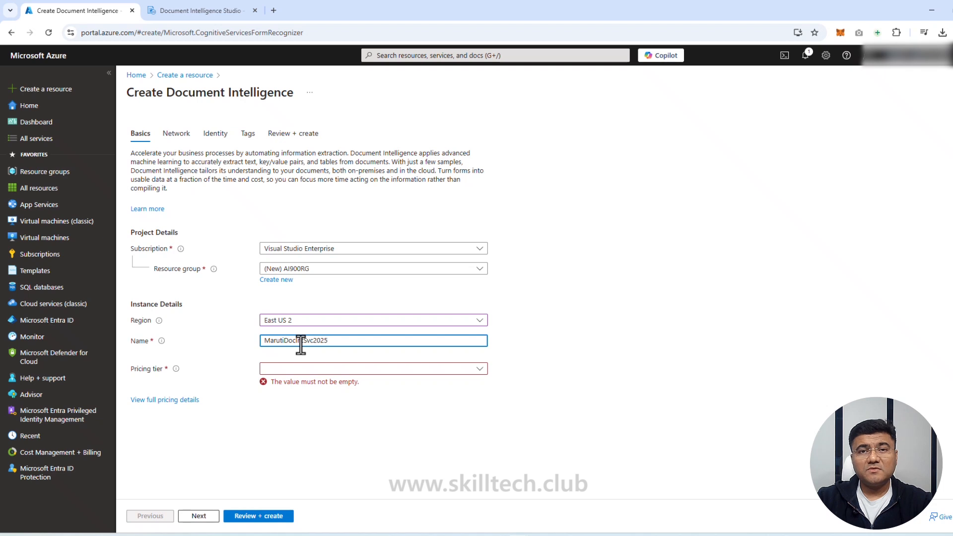
left_click(301, 369)
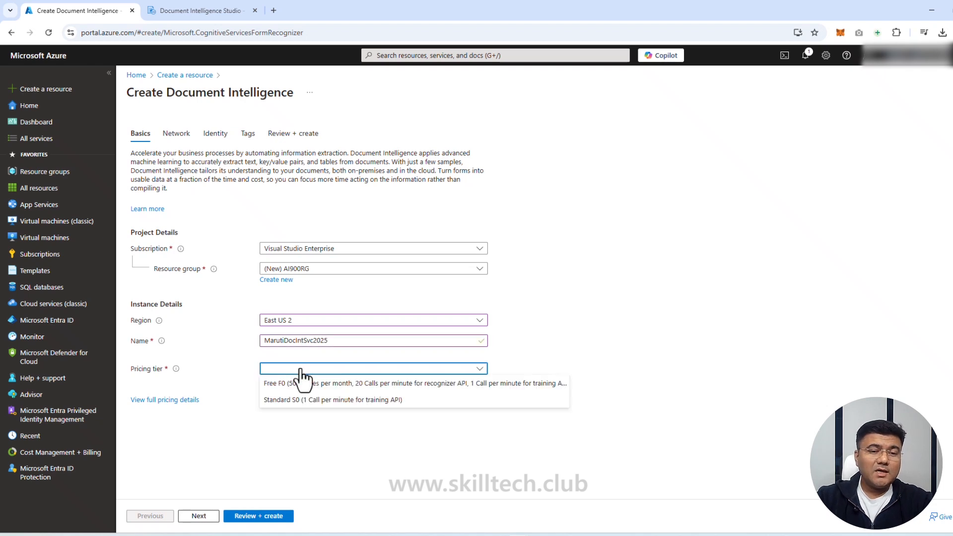
left_click(298, 400)
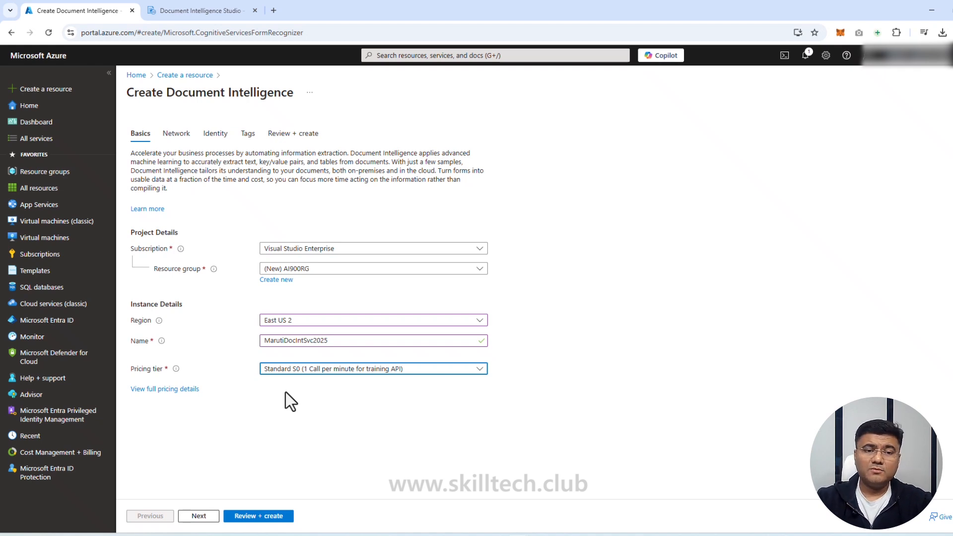
Review the settings, deploy the Document Intelligence resource, and open it once the deployment is complete
left_click(274, 517)
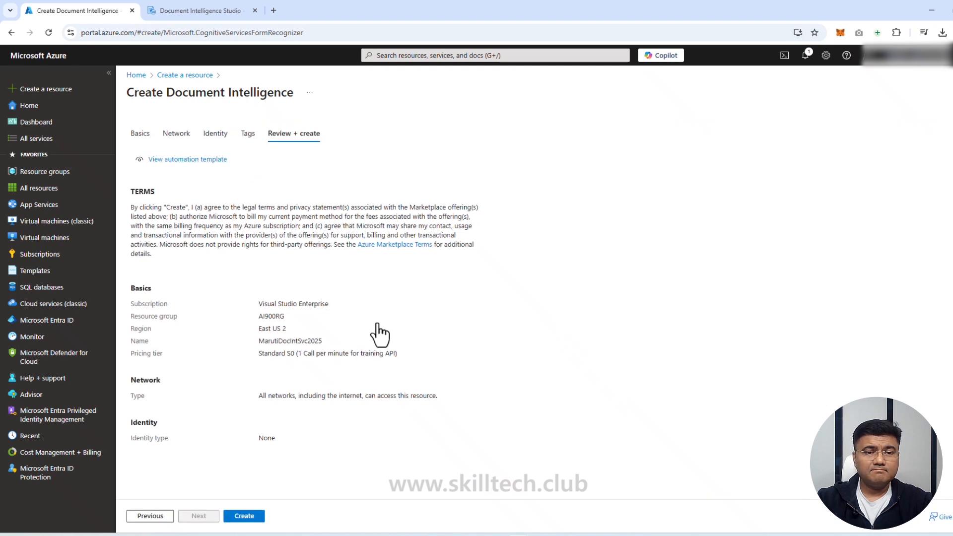
left_click(243, 516)
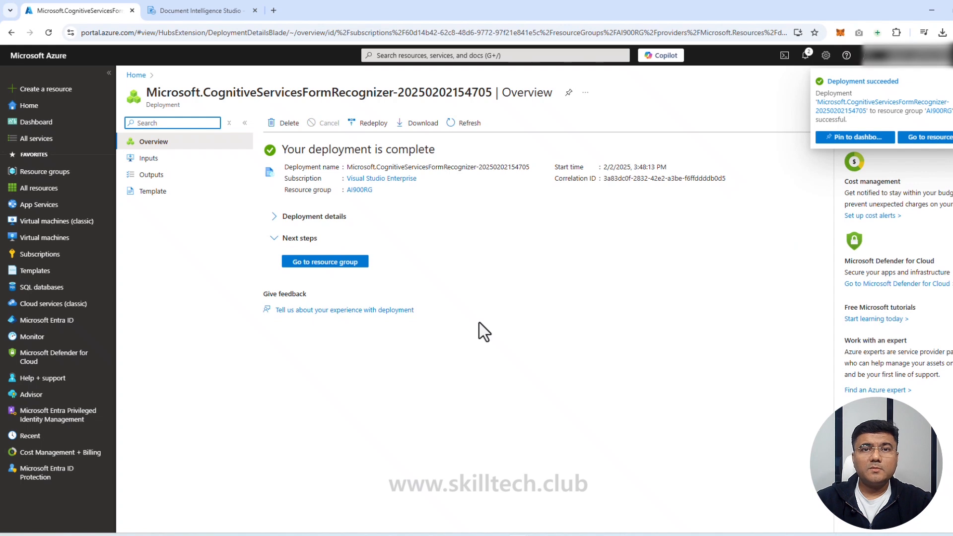
left_click(316, 262)
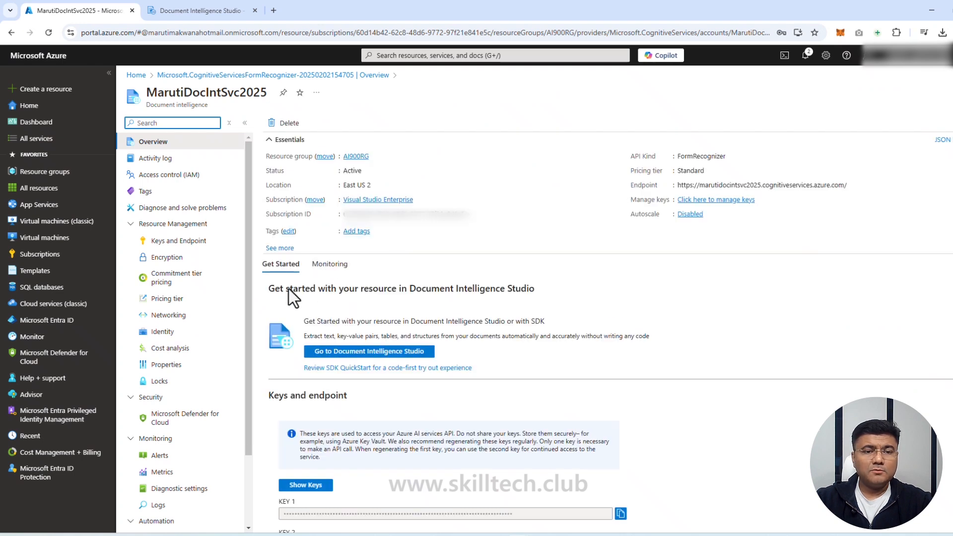
Check the new resource's status and view its Keys and Endpoint page, returning to the overview
double_click(354, 170)
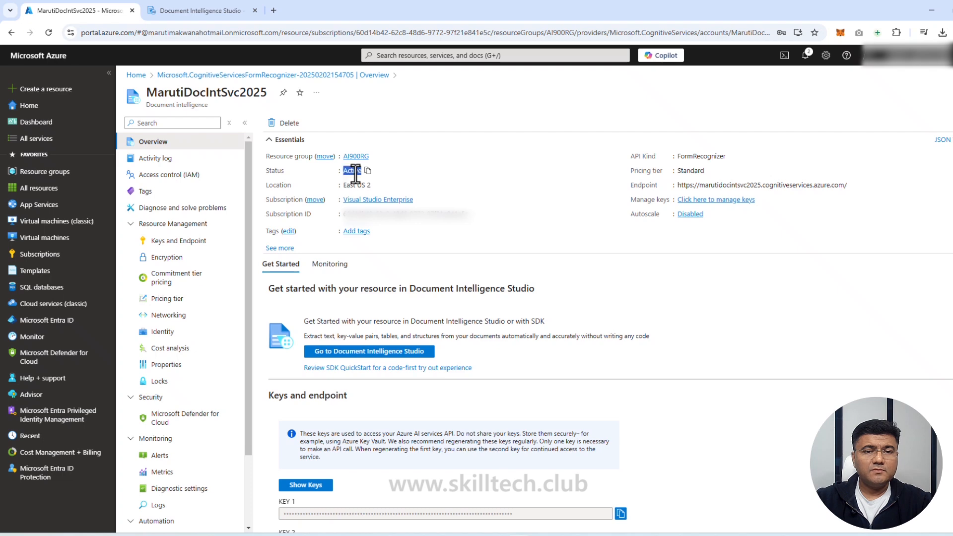
left_click(181, 242)
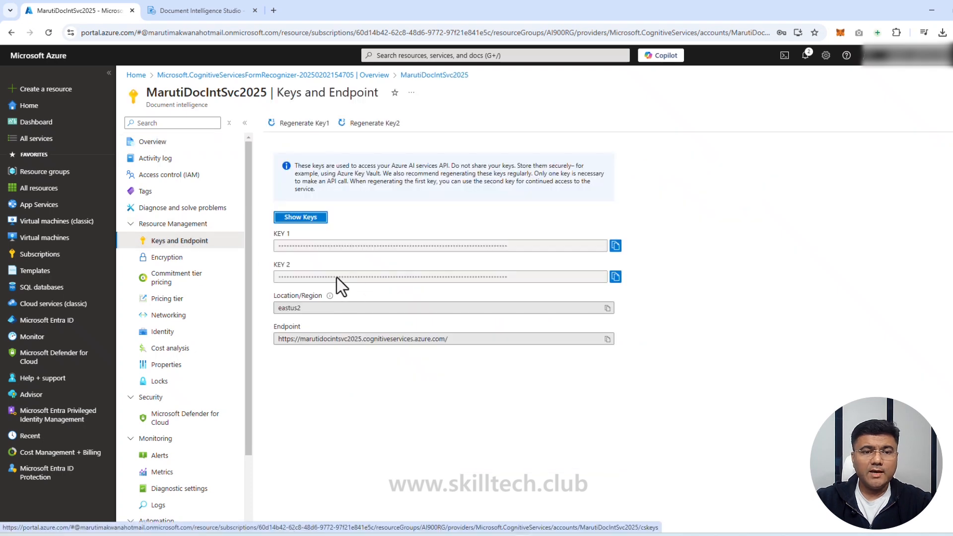
left_click(160, 142)
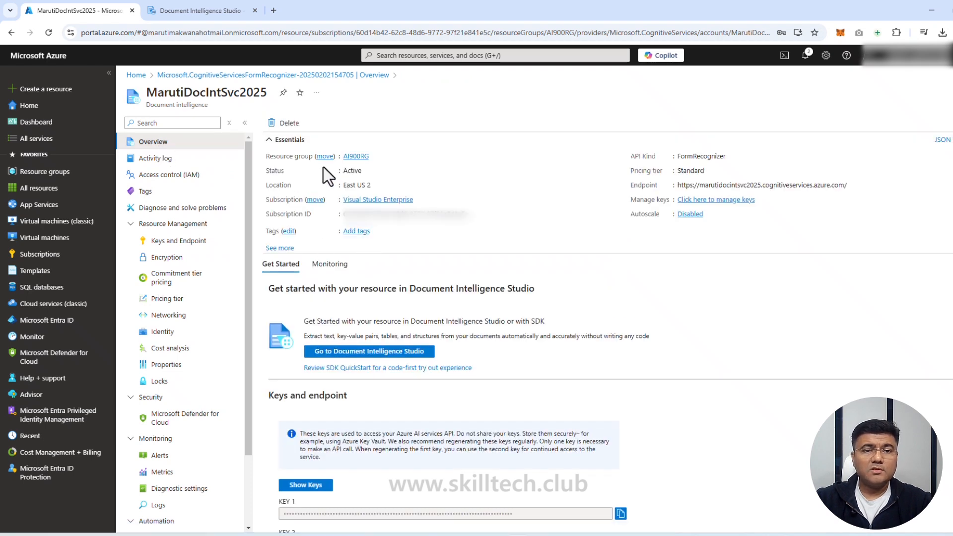
Switch from the resource overview to Document Intelligence Studio and sign in with the Azure account
left_click(393, 353)
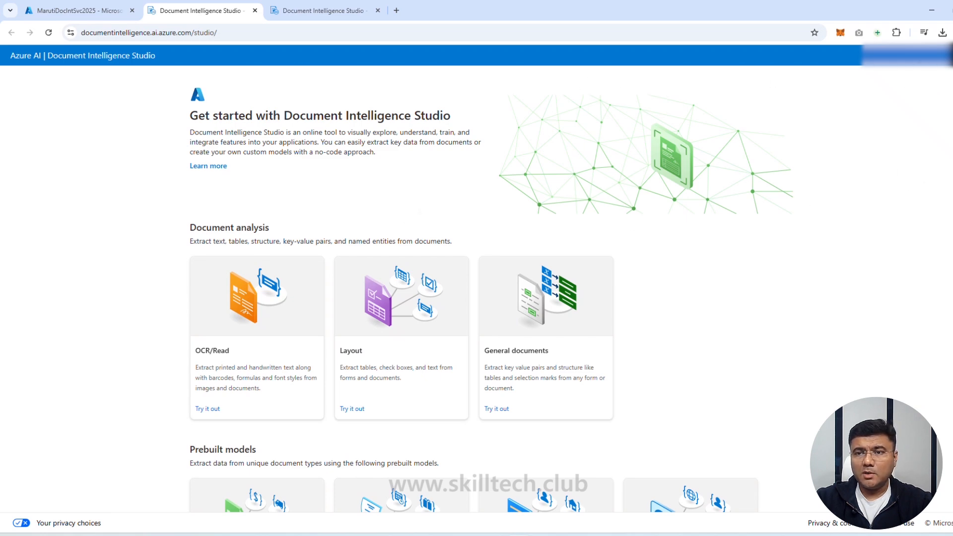
left_click(939, 56)
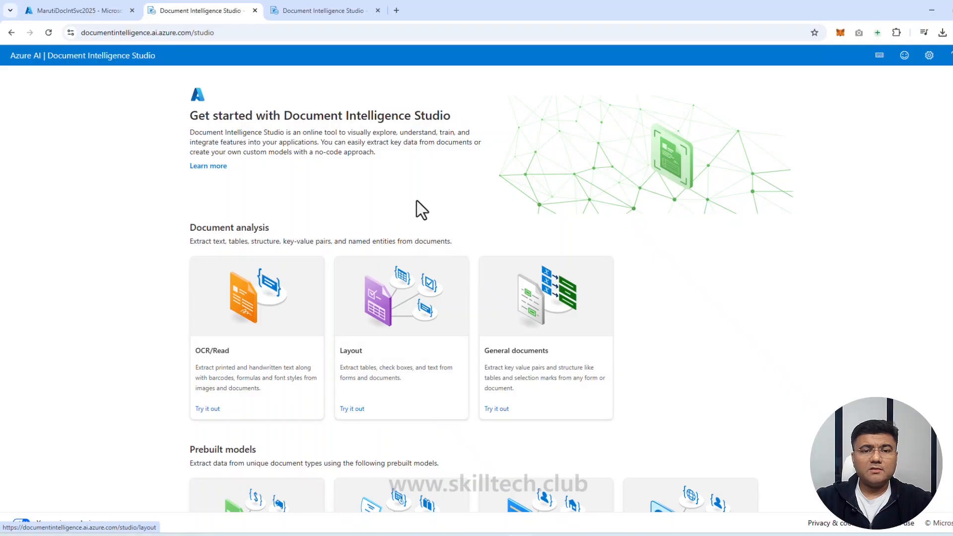
Make the newly created resource in AI900RG the default resource in the studio settings and confirm the switch
left_click(931, 57)
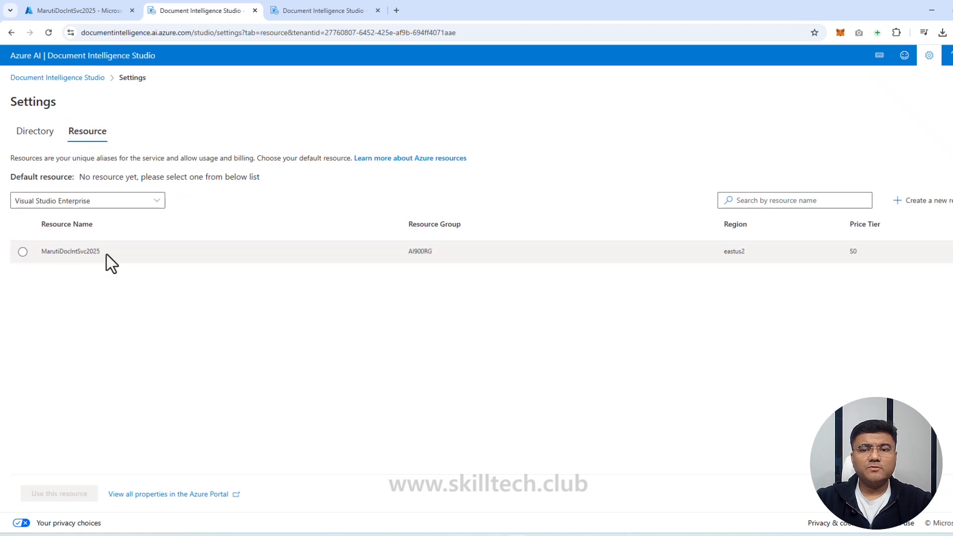
left_click(23, 251)
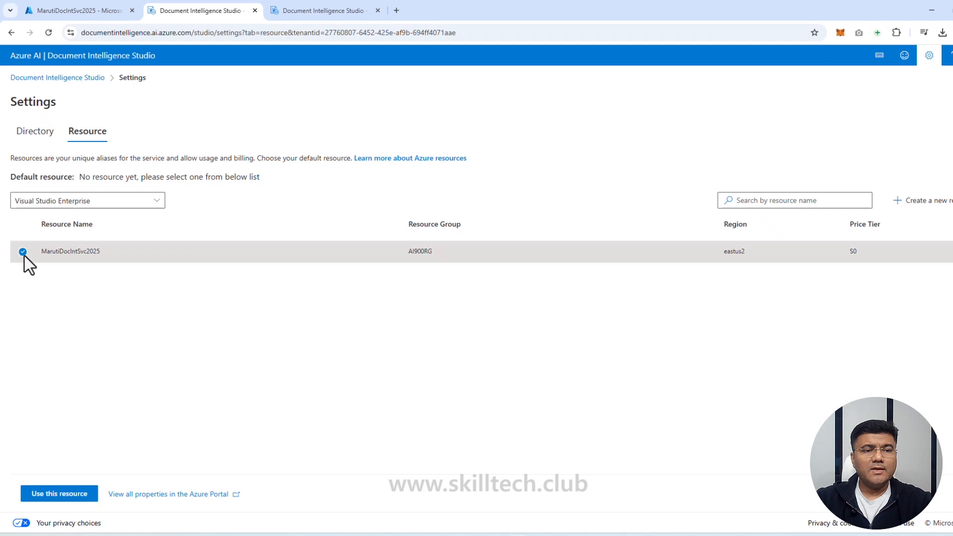
left_click(57, 497)
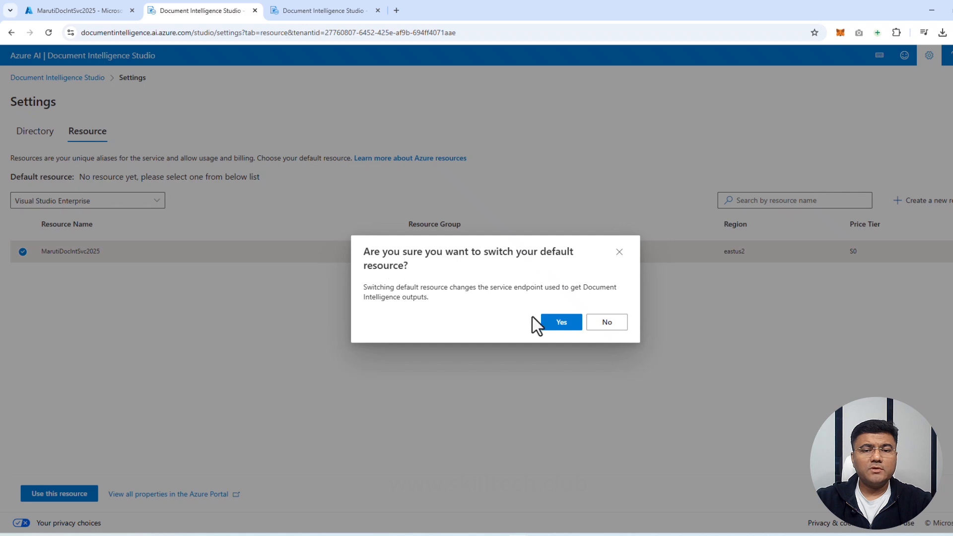
left_click(562, 327)
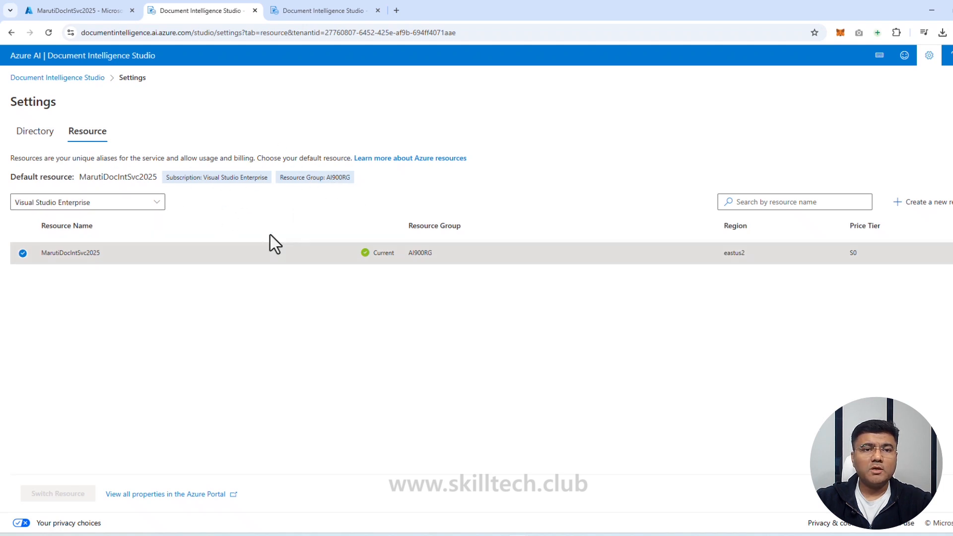
Return to the studio home page and examine the available document analysis and prebuilt models
left_click(118, 61)
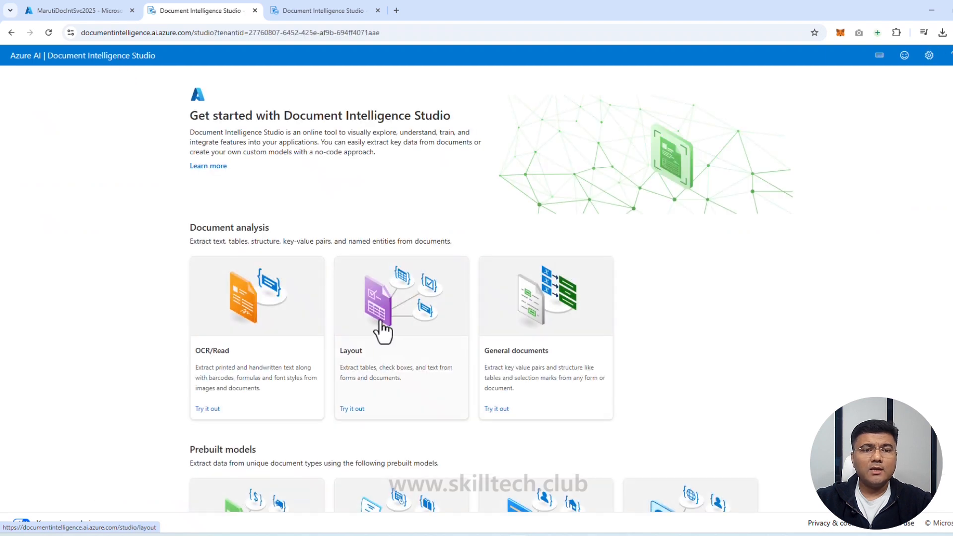
scroll(388, 333, "down", 2)
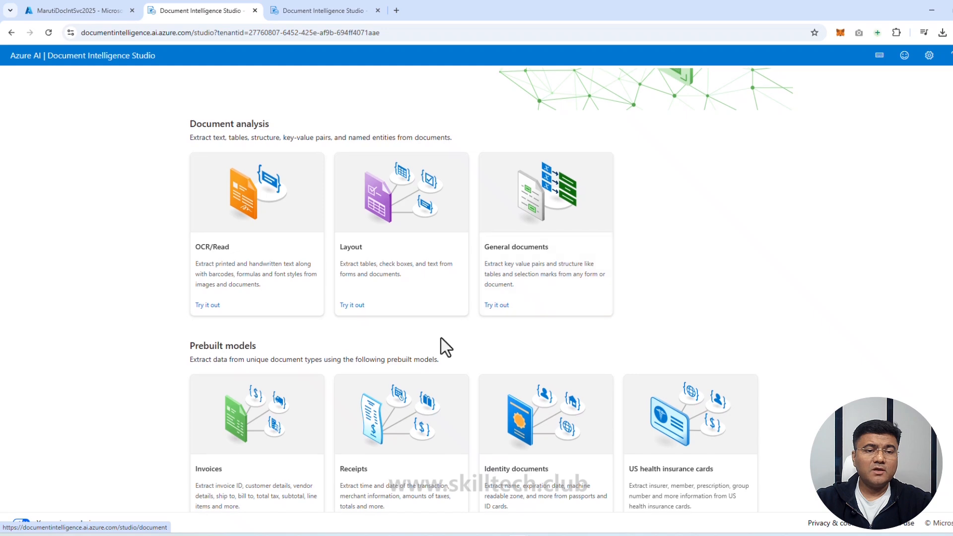
scroll(441, 343, "down", 4)
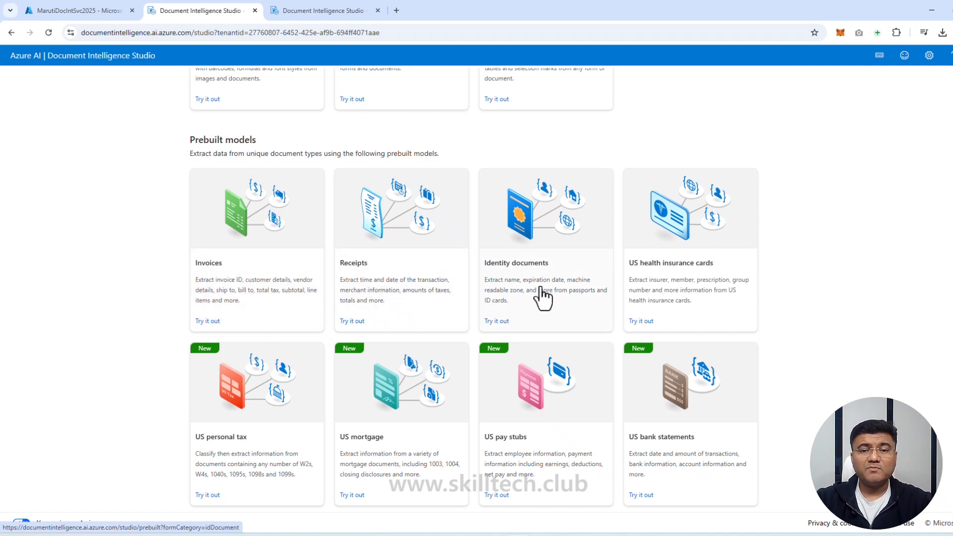
scroll(538, 328, "down", 2)
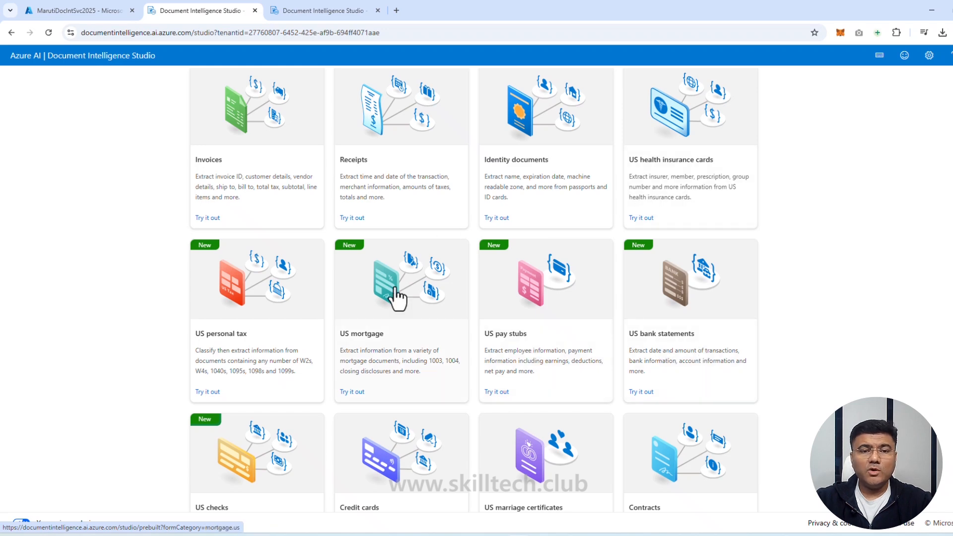
scroll(403, 334, "down", 3)
scroll(405, 378, "up", 4)
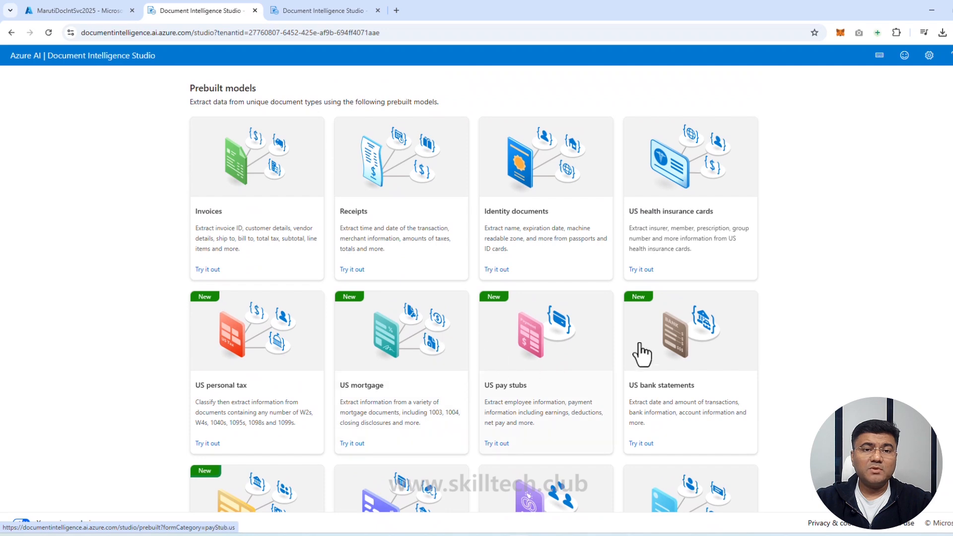
scroll(543, 367, "down", 1)
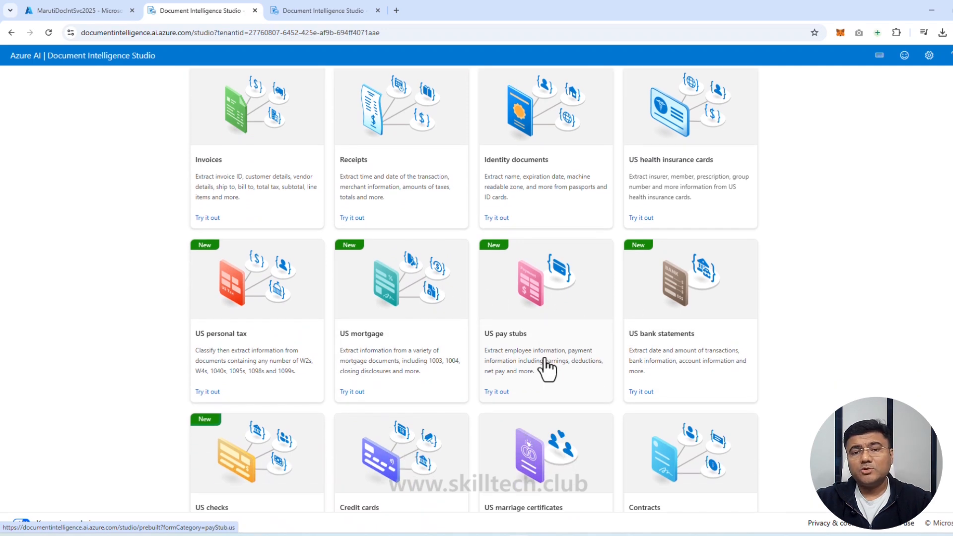
scroll(543, 369, "down", 5)
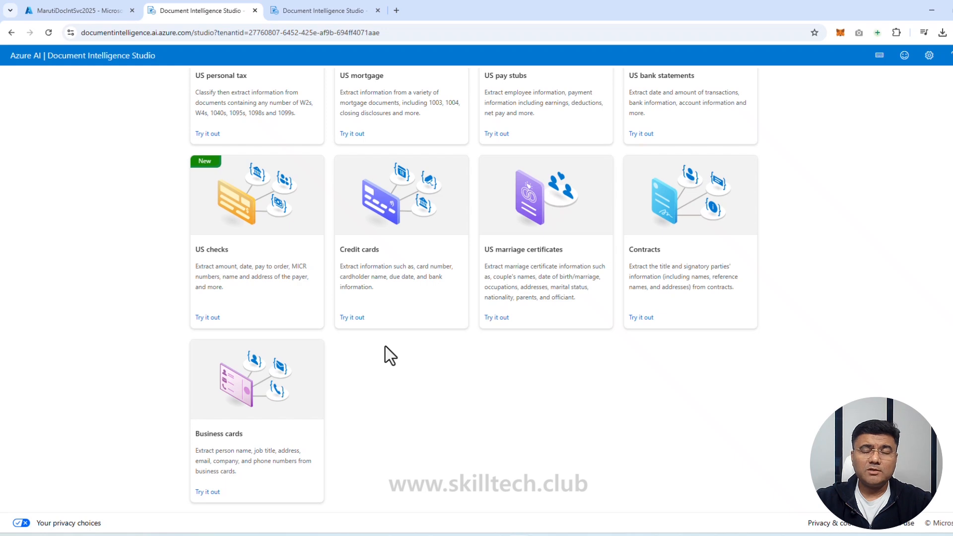
scroll(385, 347, "up", 11)
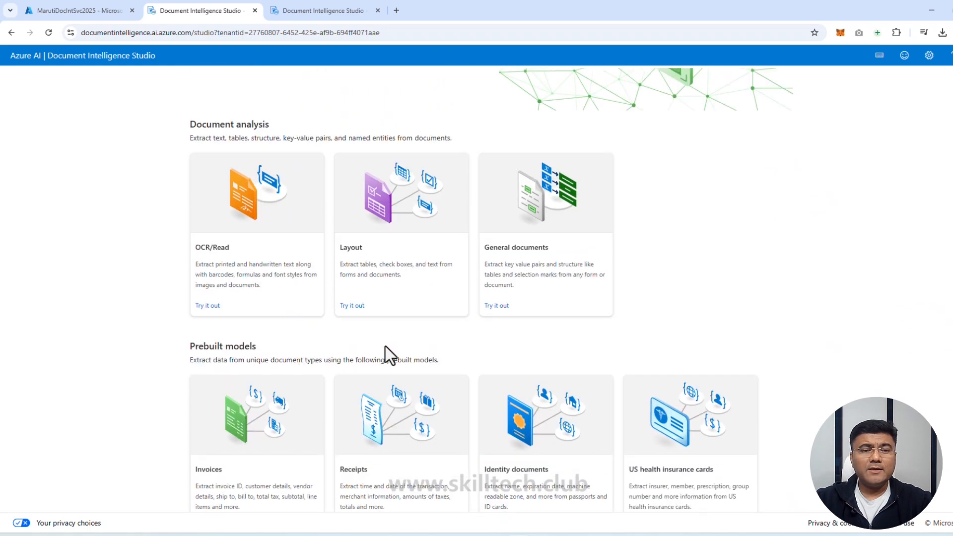
Open the Layout model from the document analysis options
left_click(367, 297)
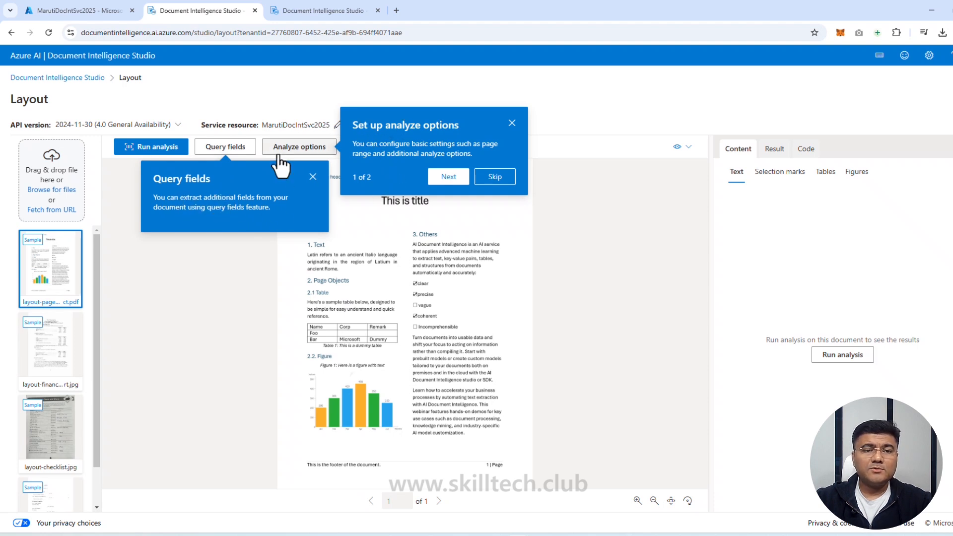
Dismiss the introductory tips and run the Layout analysis on the first sample PDF
left_click(494, 171)
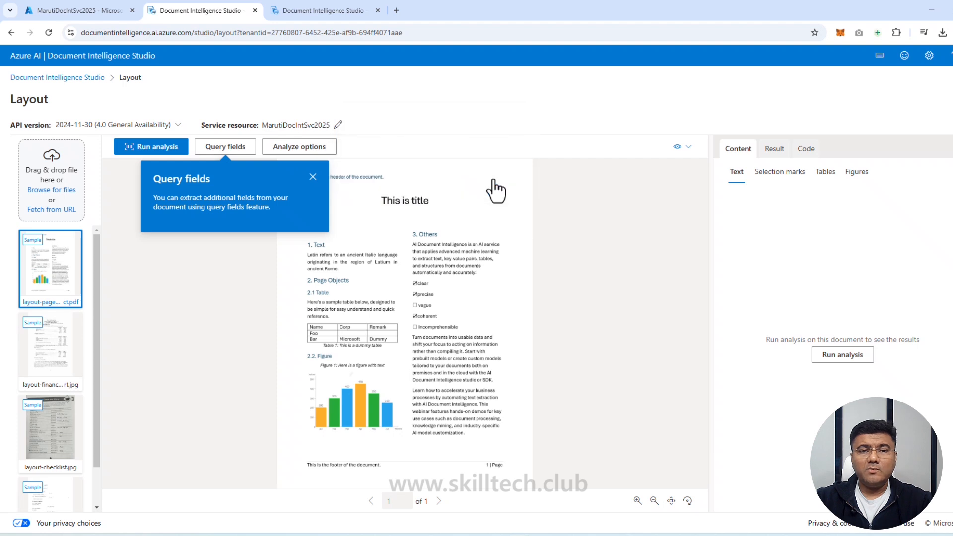
left_click(314, 177)
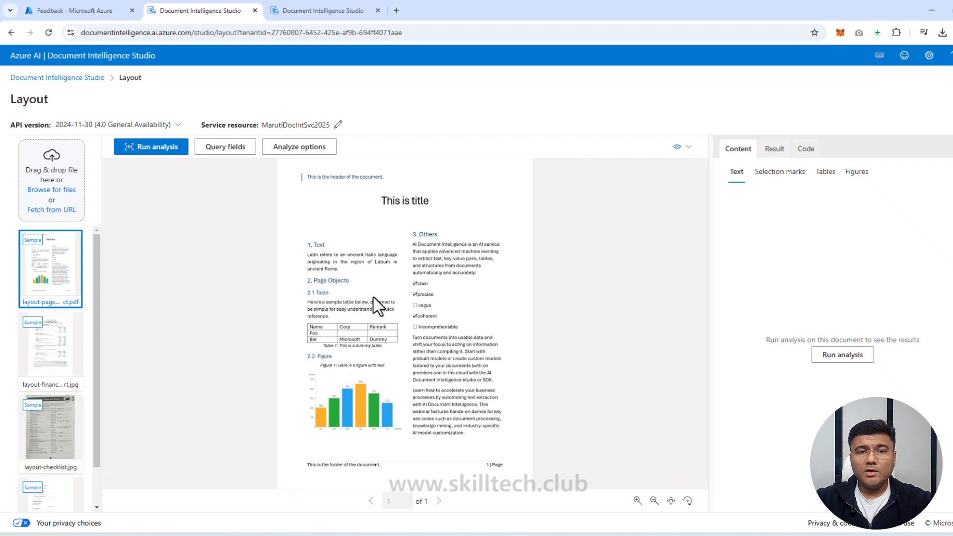
left_click(155, 149)
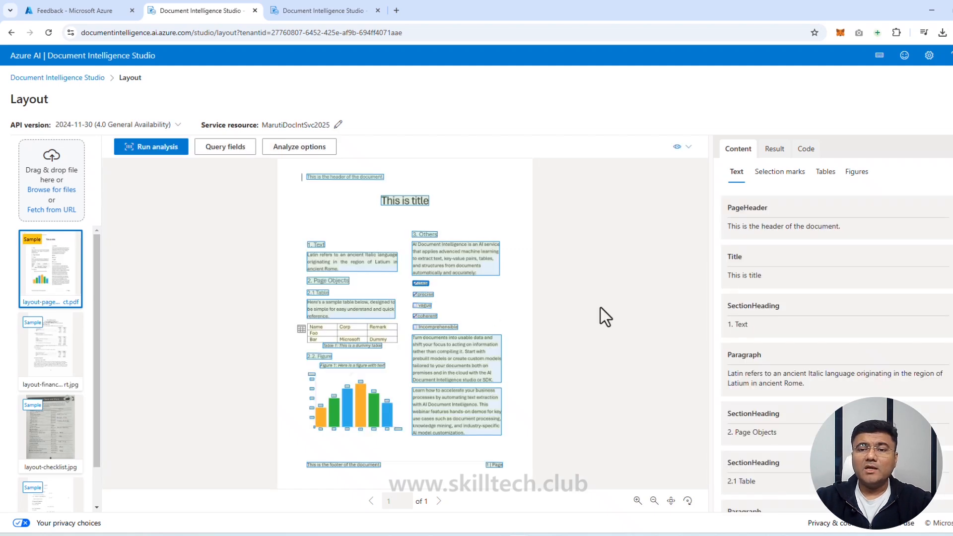
Examine the extracted text entries, matching page header, title, section headings and paragraphs to their regions in the document
mouse_move(764, 211)
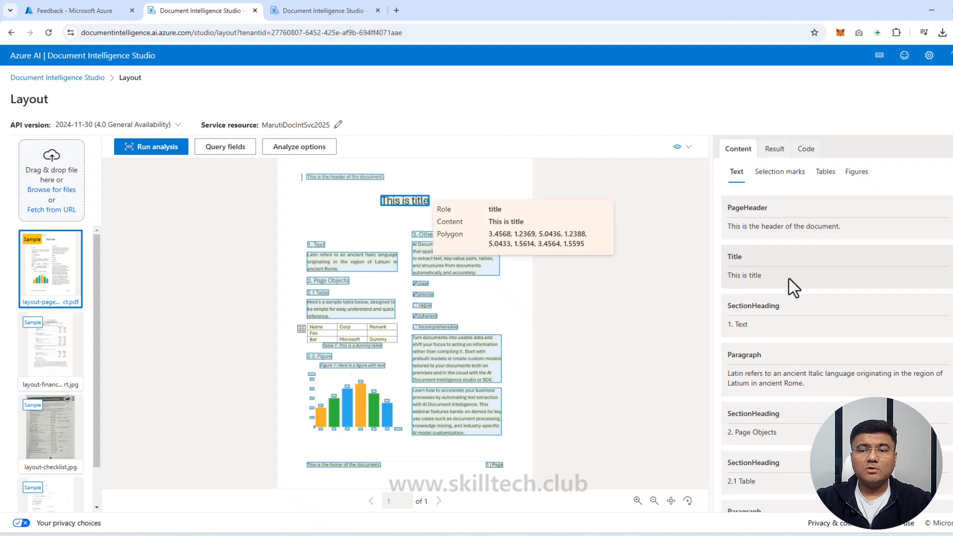
mouse_move(796, 317)
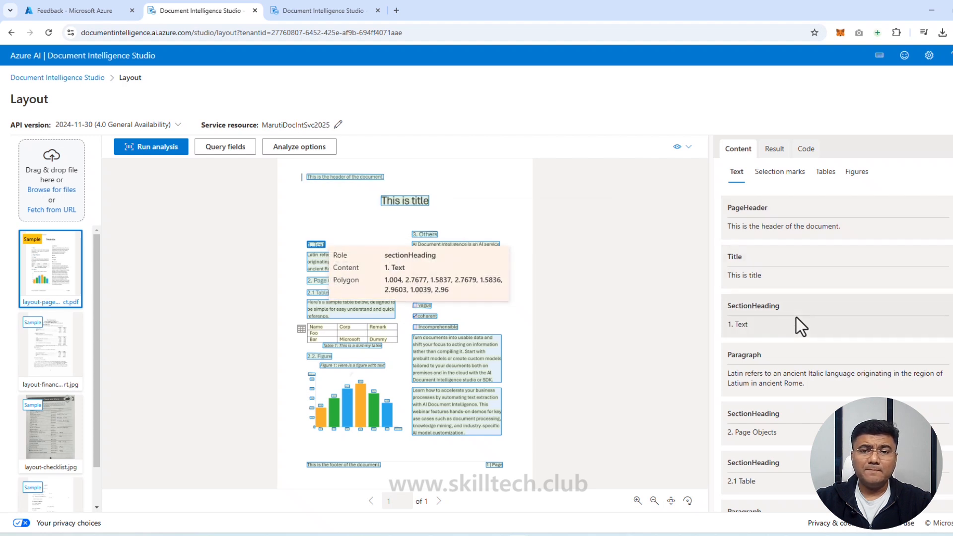
mouse_move(734, 212)
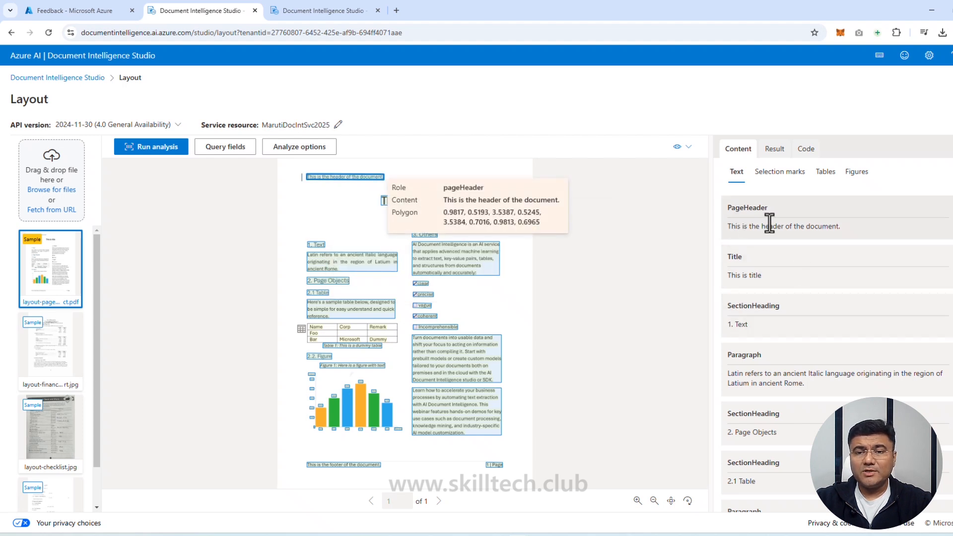
mouse_move(747, 278)
mouse_move(756, 321)
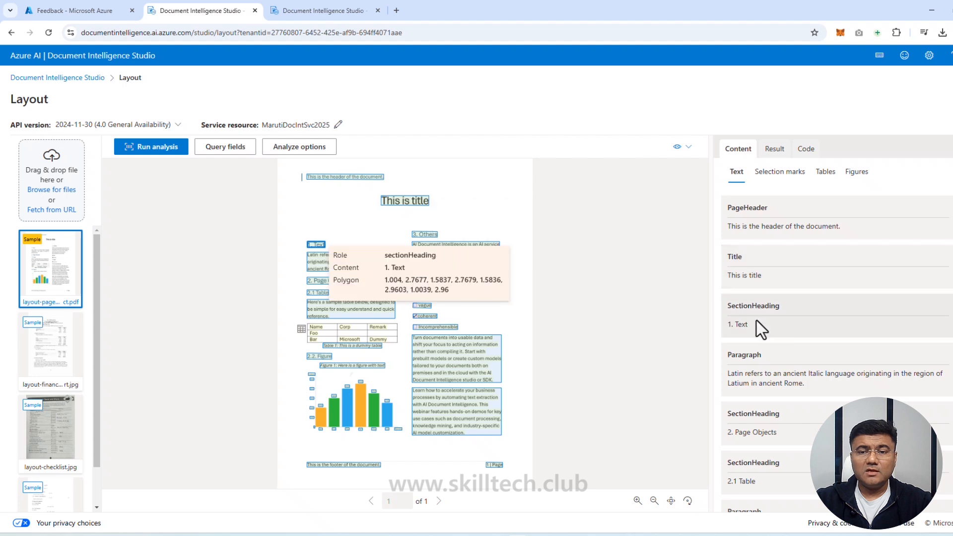
scroll(769, 345, "down", 2)
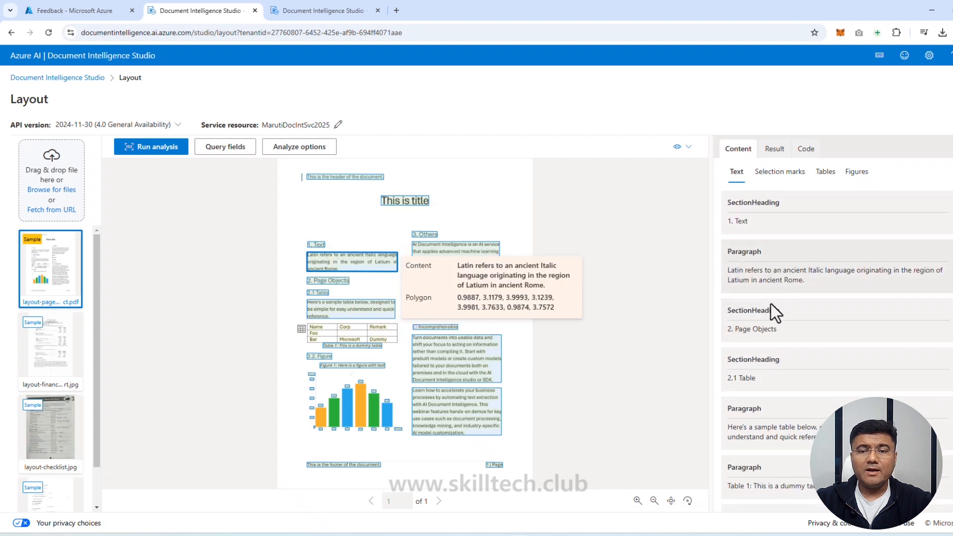
scroll(768, 328, "down", 1)
scroll(764, 347, "down", 8)
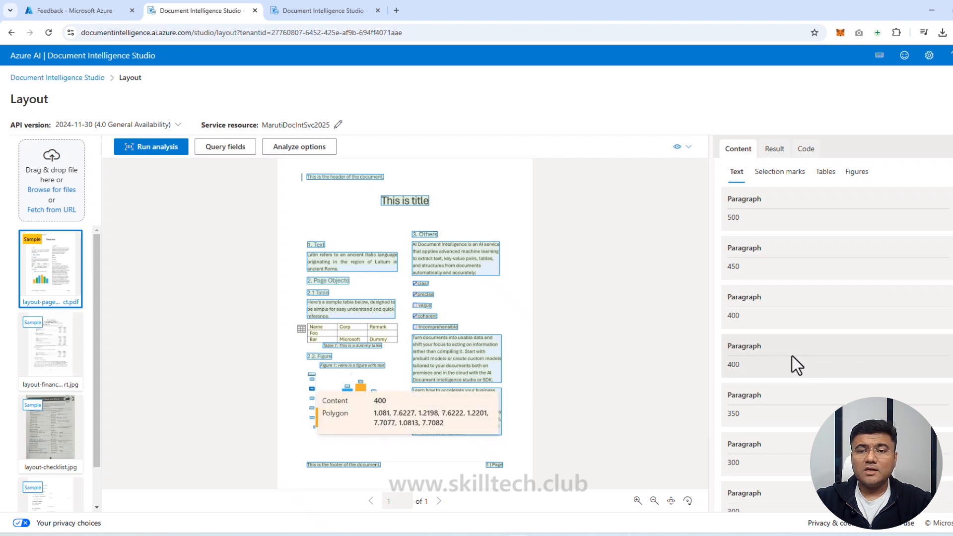
scroll(792, 356, "down", 4)
scroll(792, 355, "down", 1)
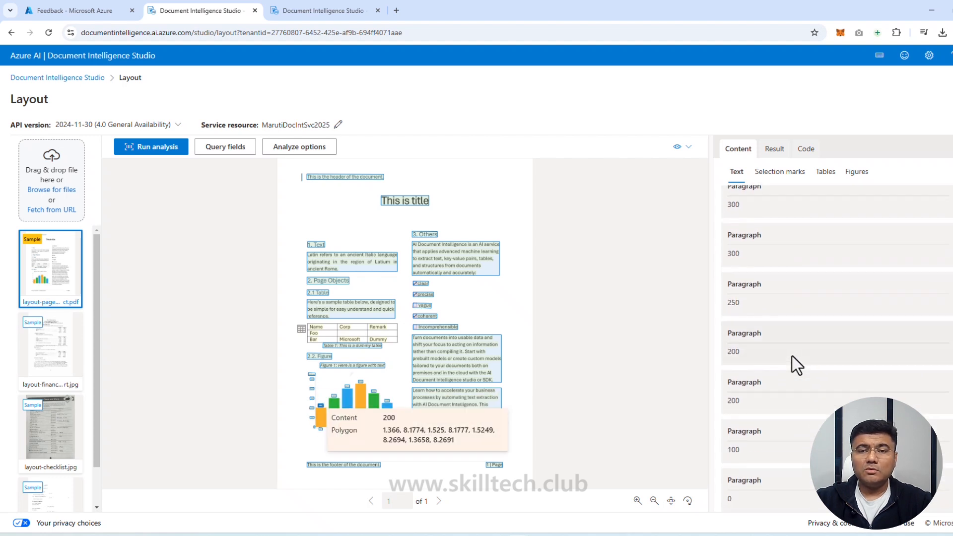
Review the extracted selection marks, tables and figures, and inspect the JSON result of the analysis
left_click(778, 174)
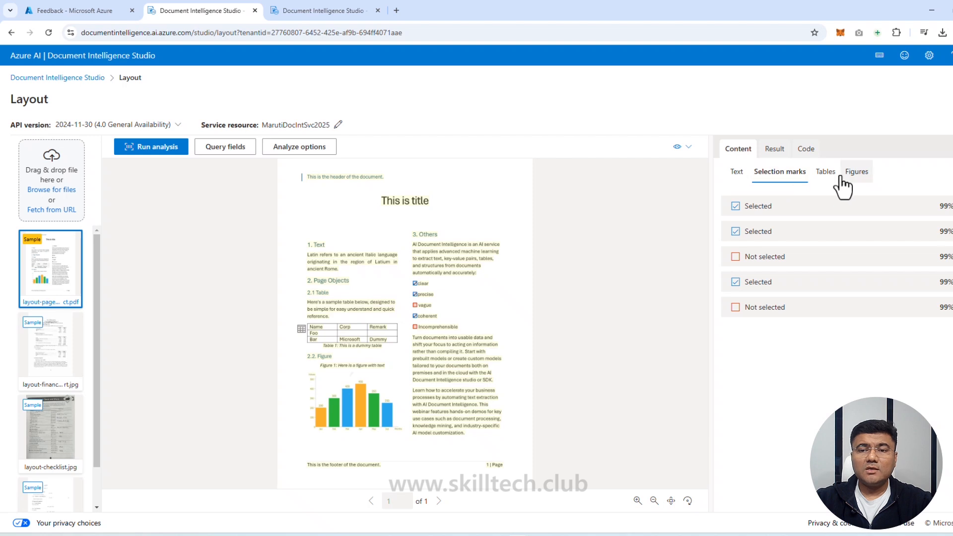
left_click(823, 172)
left_click(857, 173)
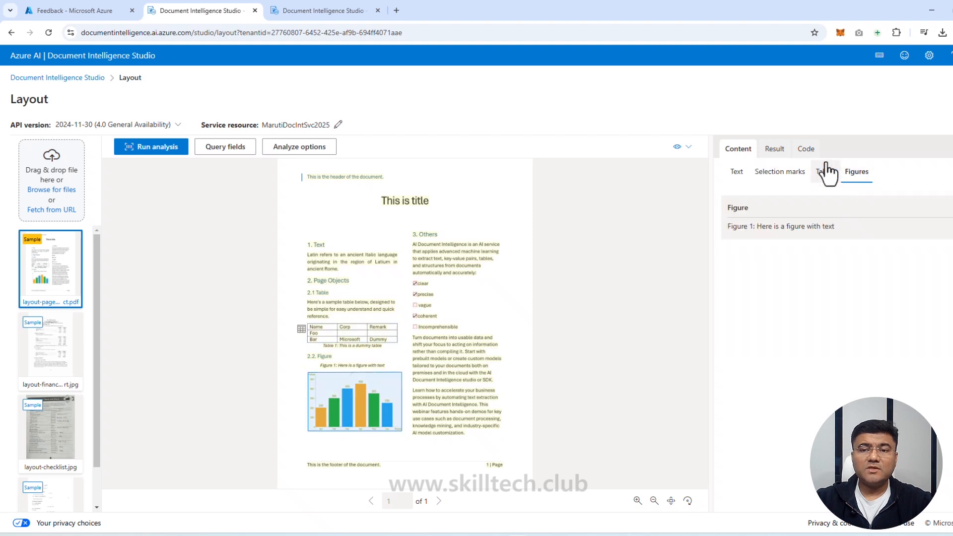
left_click(775, 150)
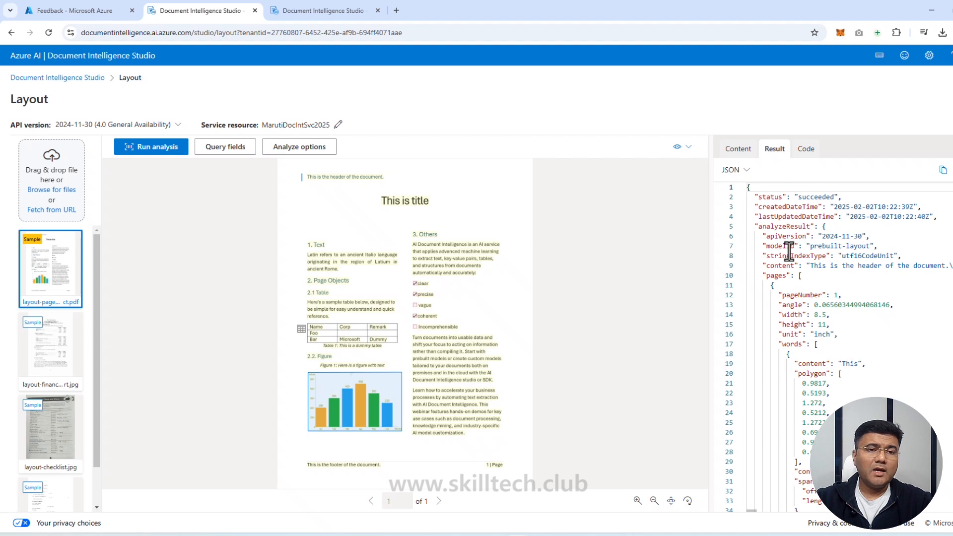
scroll(803, 320, "down", 10)
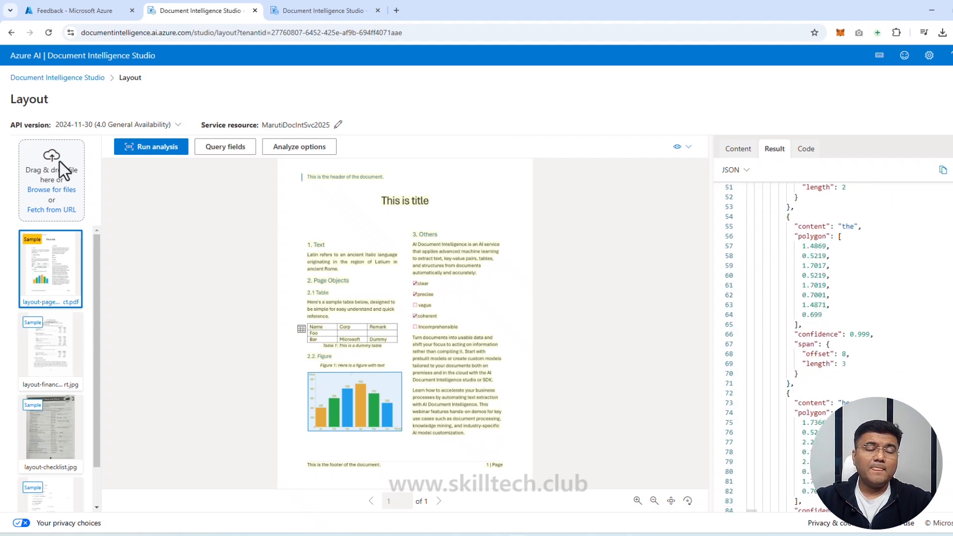
Return to the studio home page, open the prebuilt Receipts model and dismiss its introductory tip
left_click(95, 79)
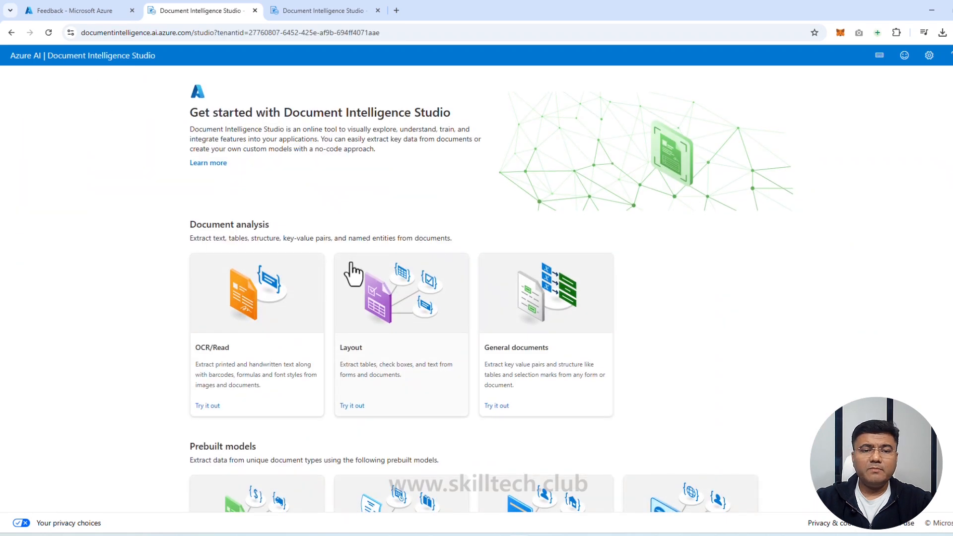
scroll(351, 272, "down", 5)
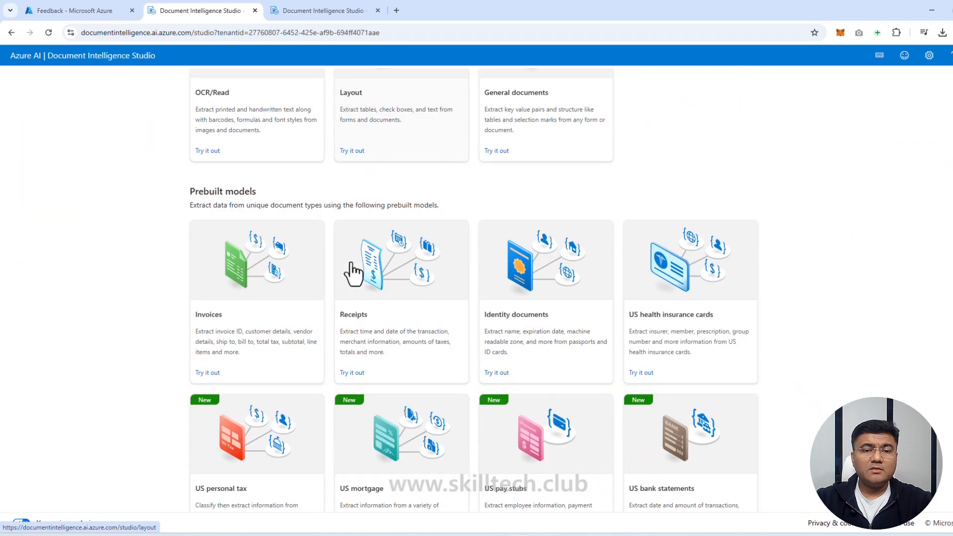
left_click(357, 372)
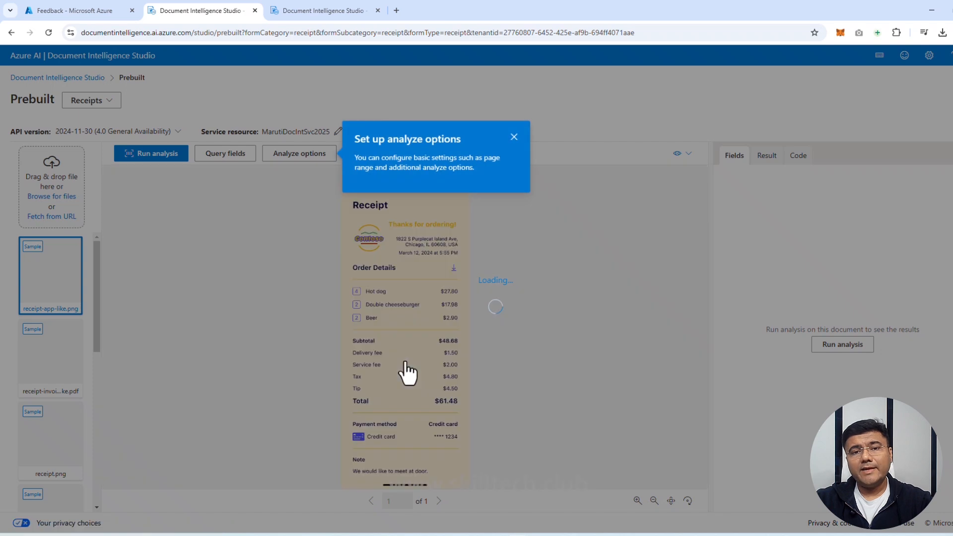
left_click(513, 137)
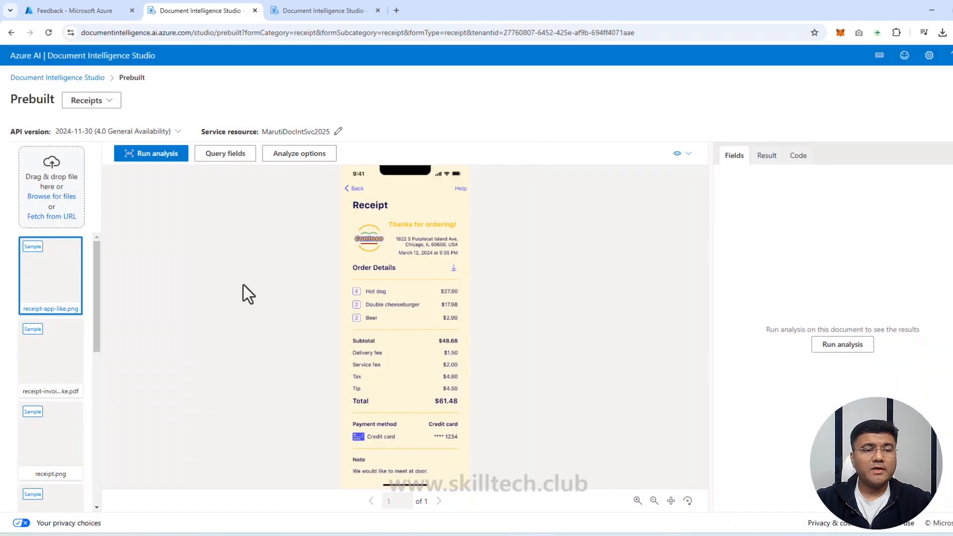
Preview the sample receipts and run the analysis on receipt.png
left_click(51, 365)
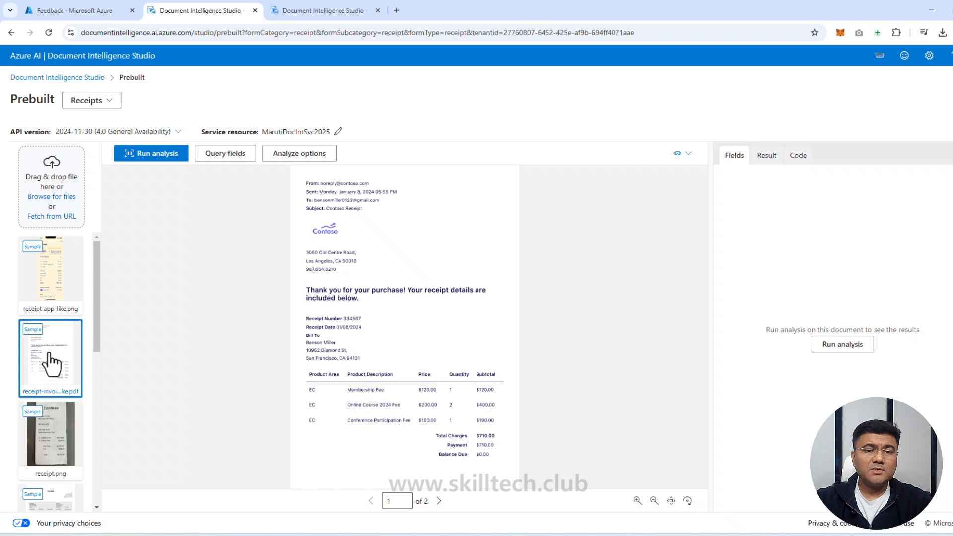
left_click(55, 288)
left_click(58, 436)
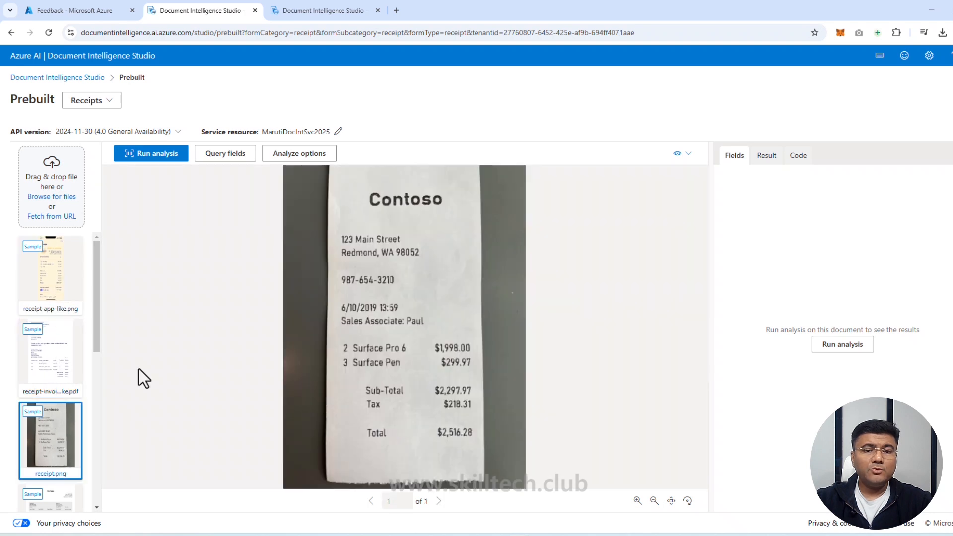
left_click(159, 154)
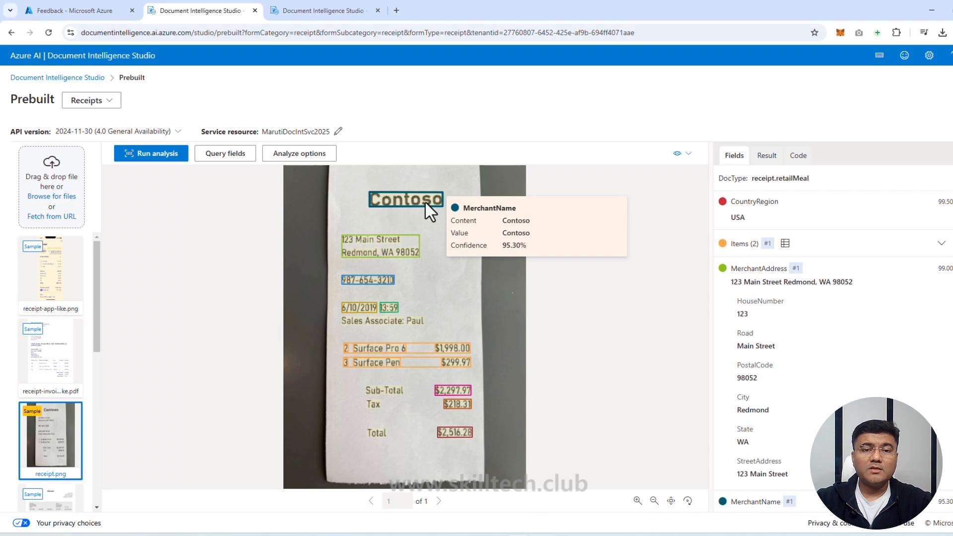
Examine the fields extracted from the receipt, including merchant details, transaction date, item prices, tax and total
mouse_move(383, 246)
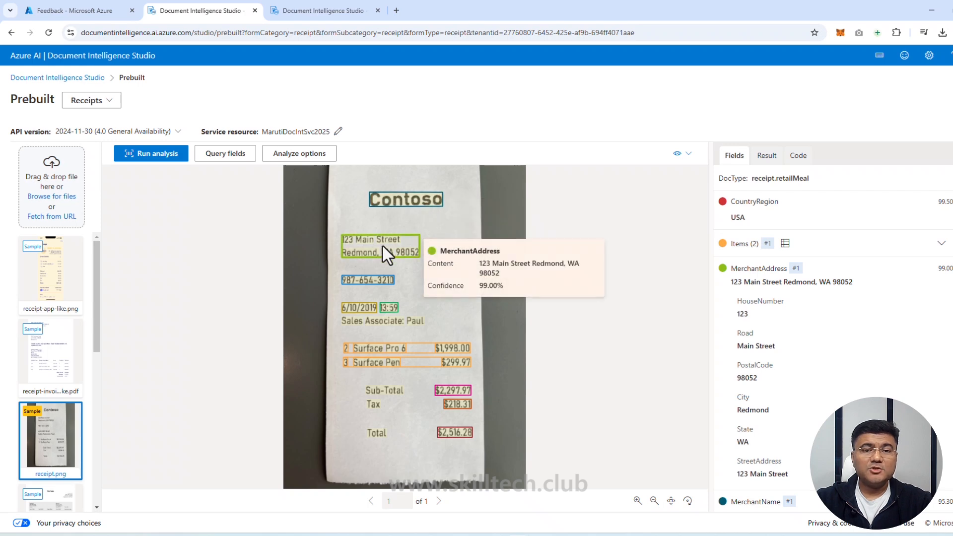
mouse_move(368, 281)
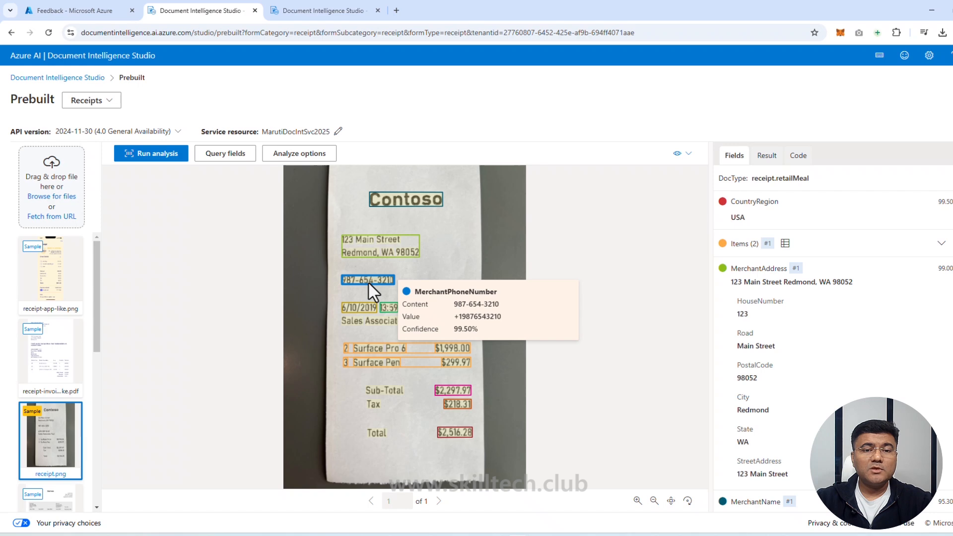
mouse_move(357, 310)
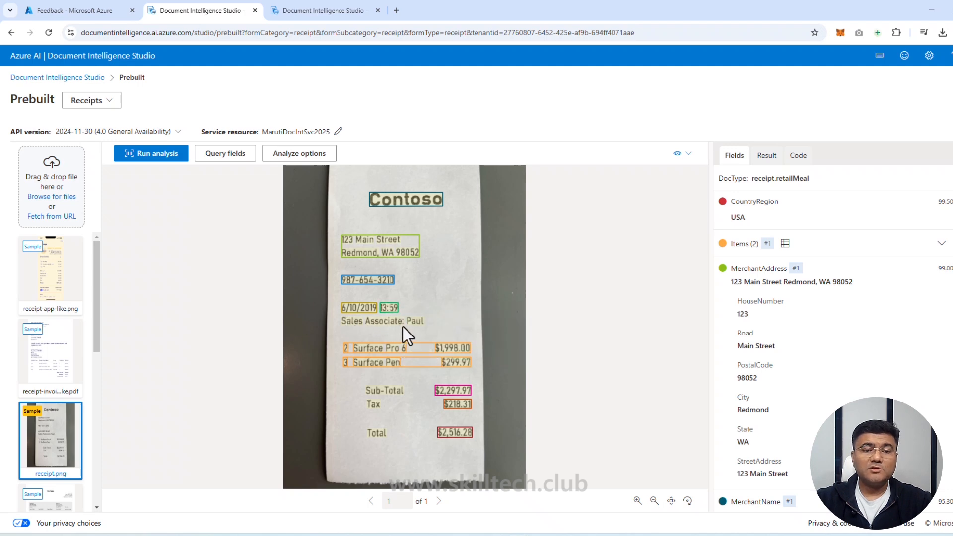
mouse_move(438, 349)
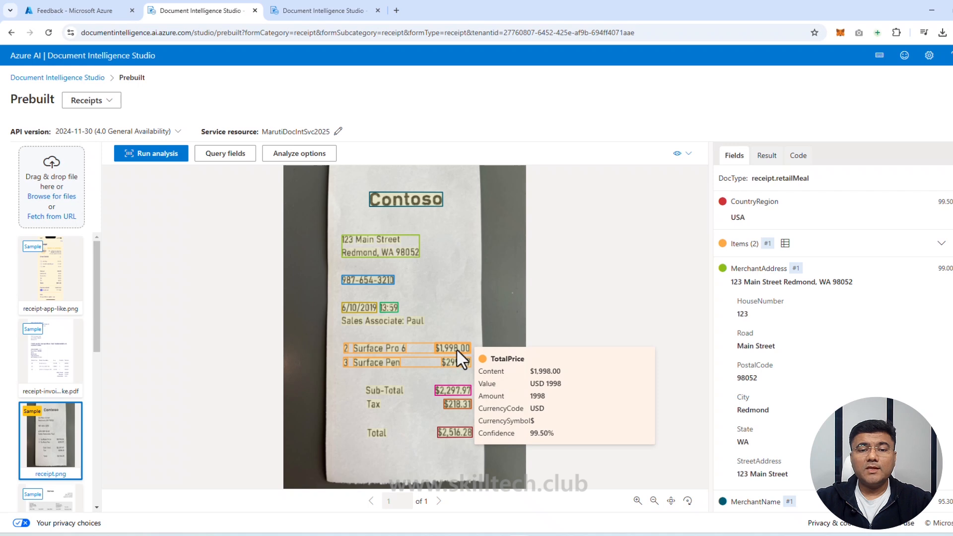
mouse_move(354, 351)
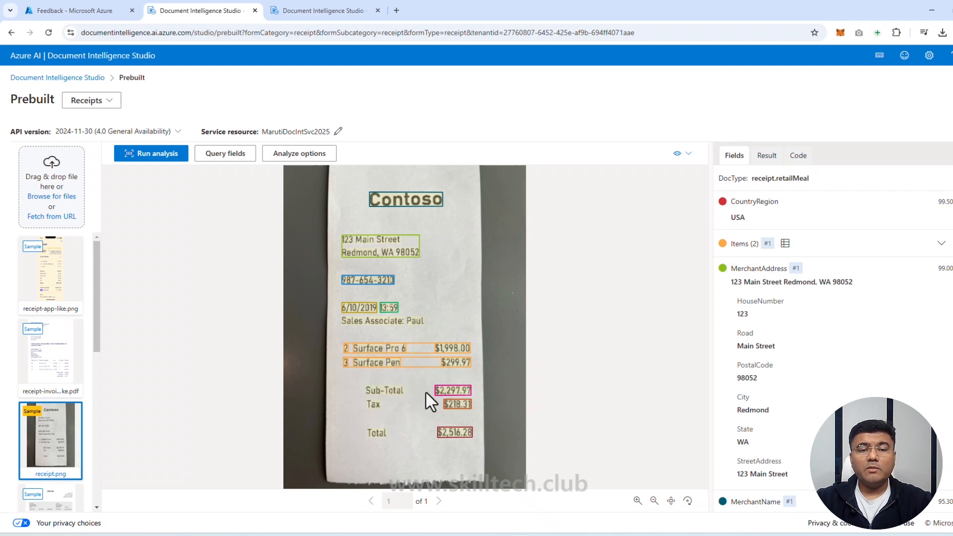
mouse_move(453, 409)
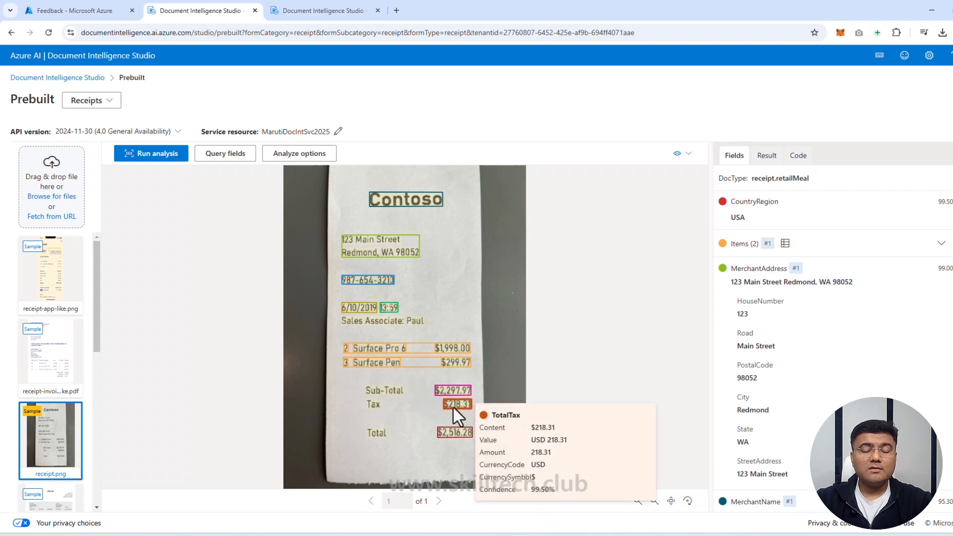
mouse_move(449, 433)
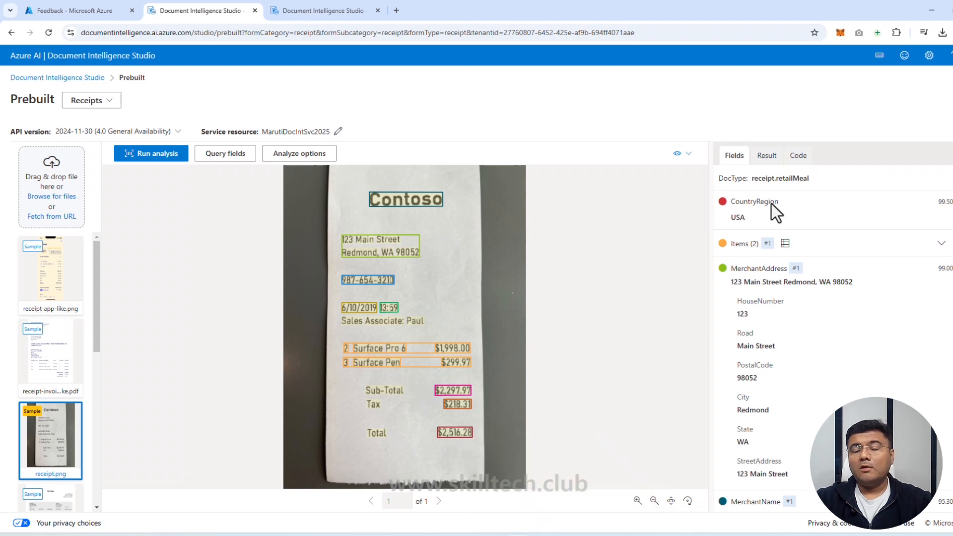
scroll(793, 305, "down", 6)
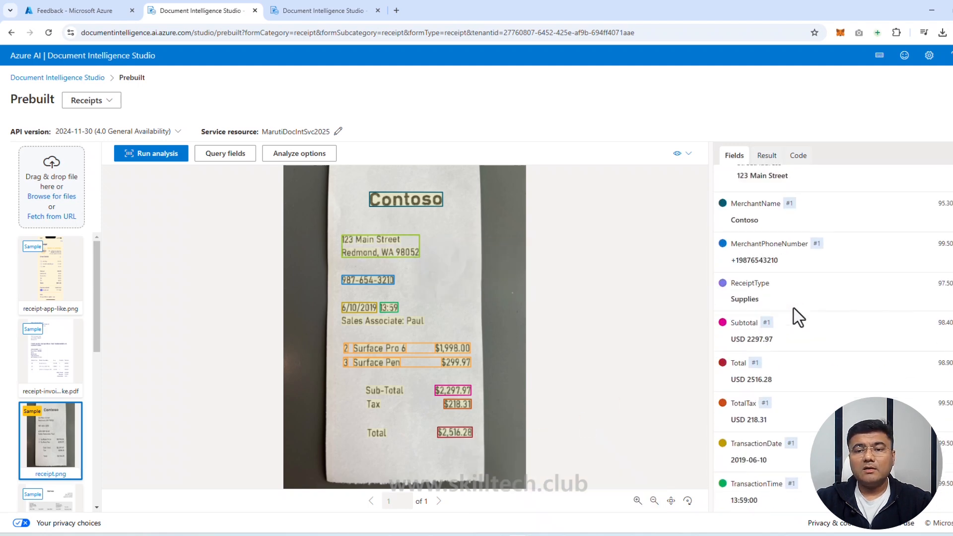
scroll(793, 308, "up", 6)
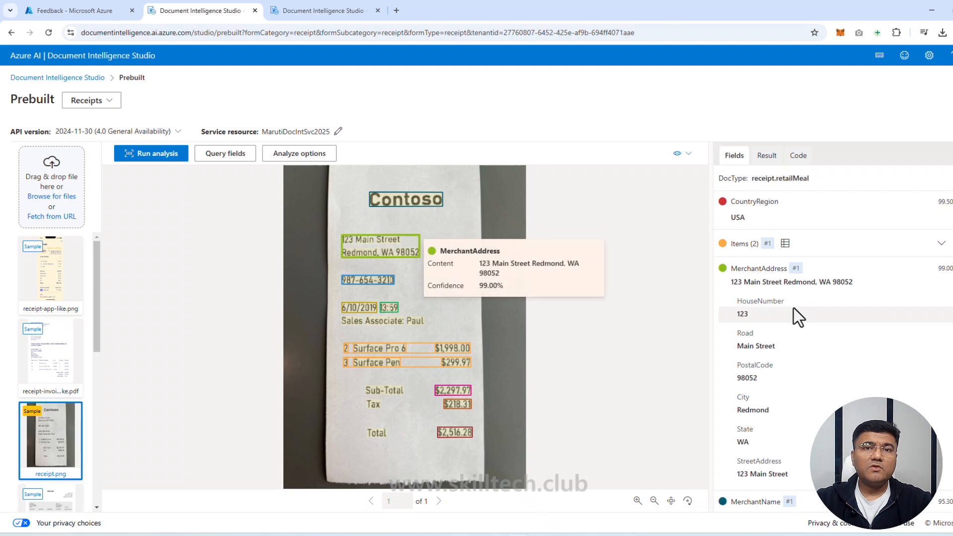
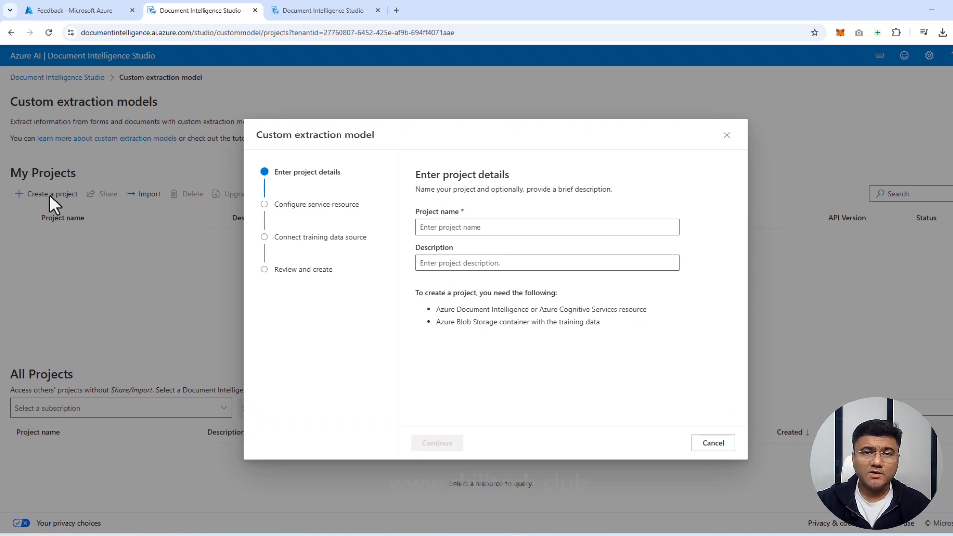
Name the custom extraction project MarutiCustFormsExtr
left_click(445, 228)
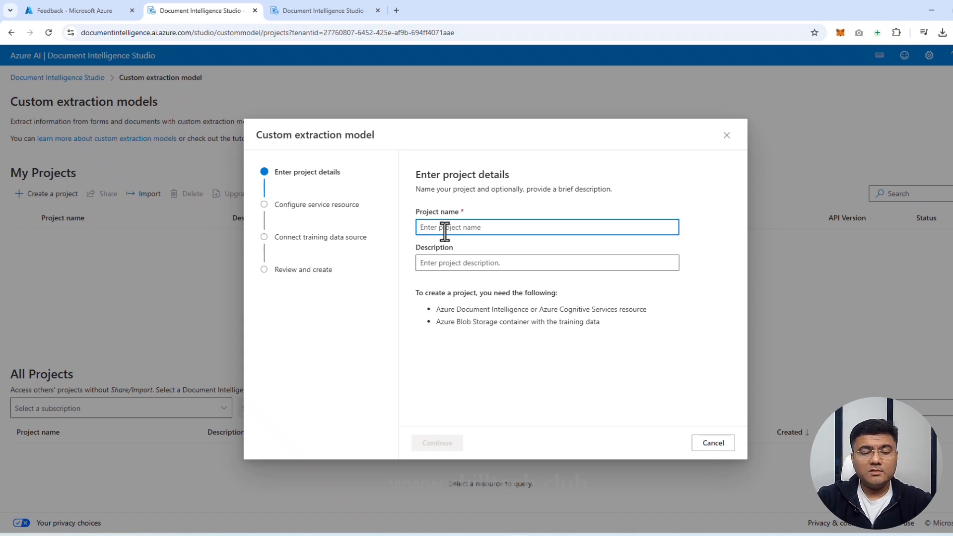
type("Marut")
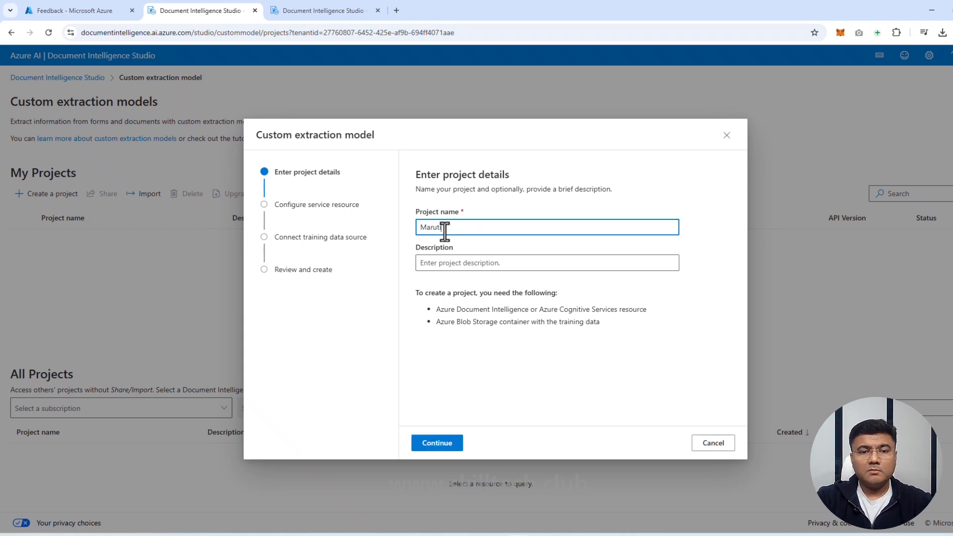
type("iCustExtr")
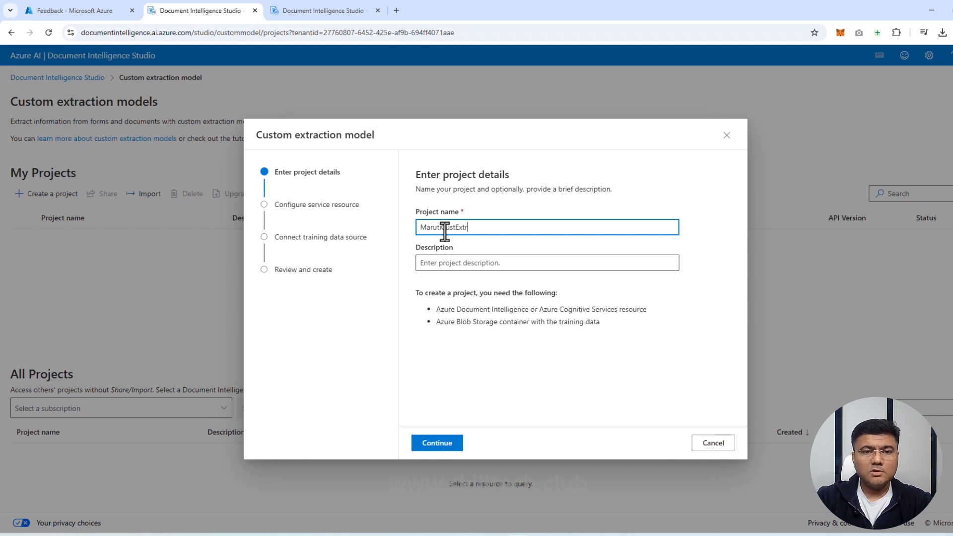
key("Left")
key("Left")
key("Left")
key("Left")
type("Forms")
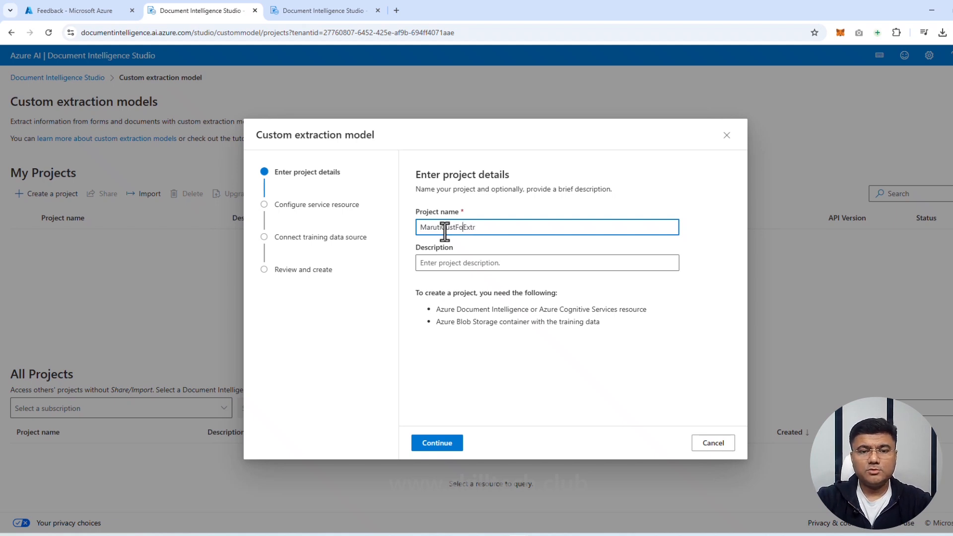
Enter "my custom forms will be used" as the project description and continue to the service resource configuration
left_click(448, 265)
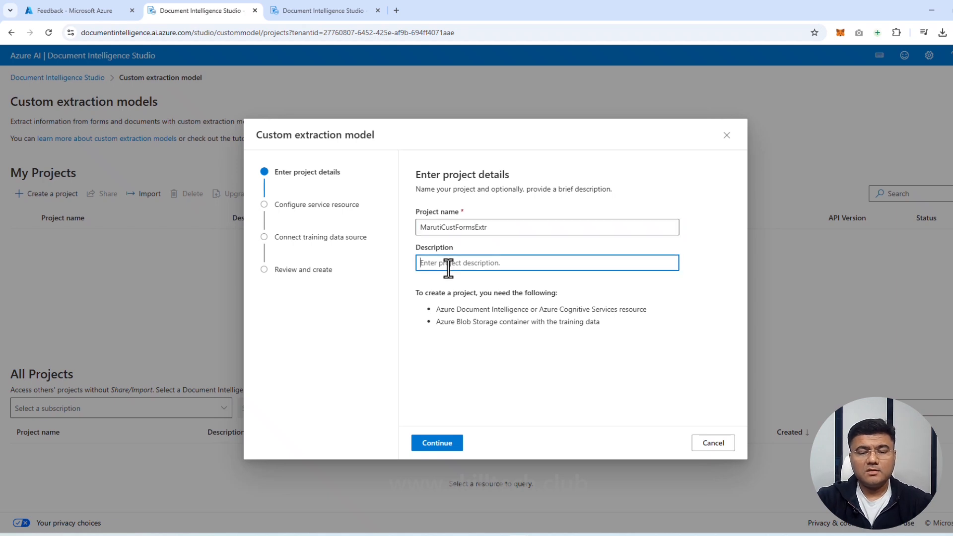
type("my cu")
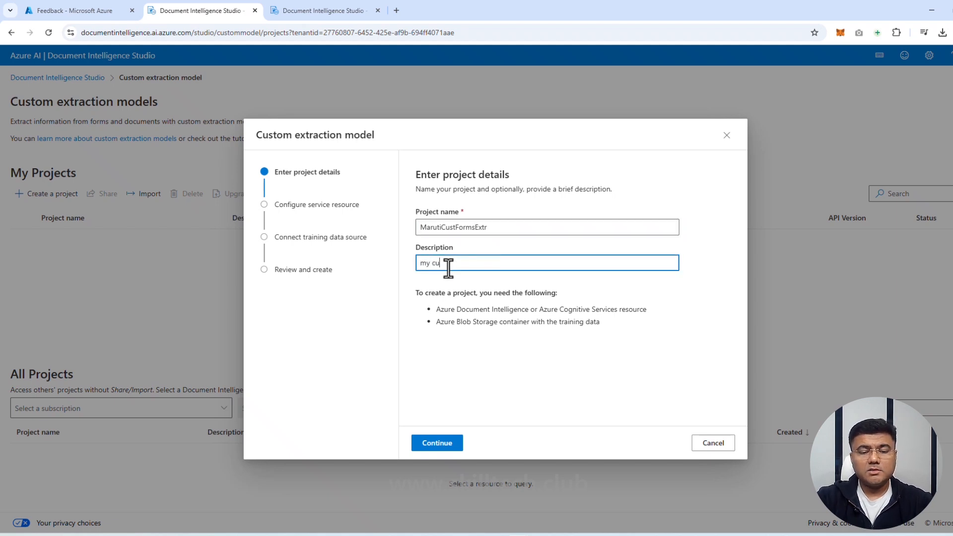
type("stom forms ")
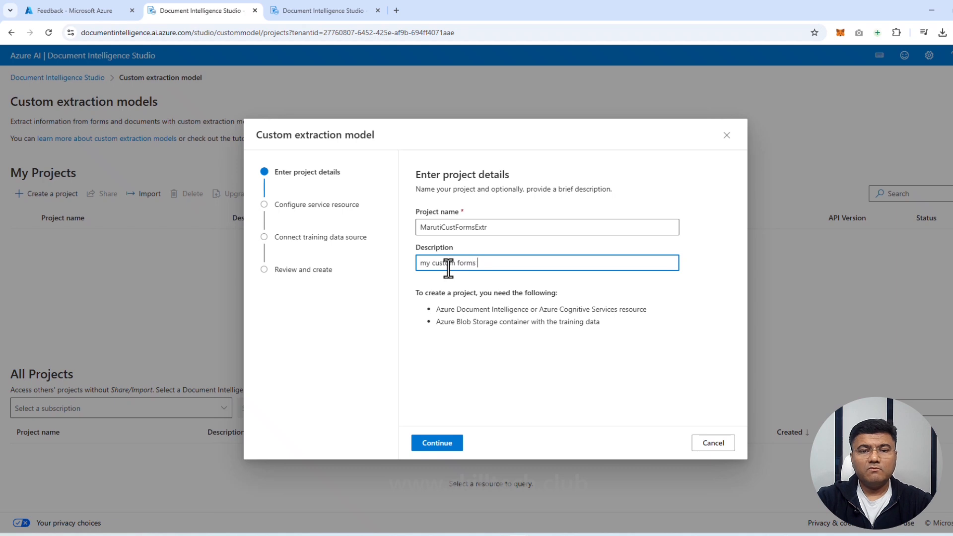
type("will be used")
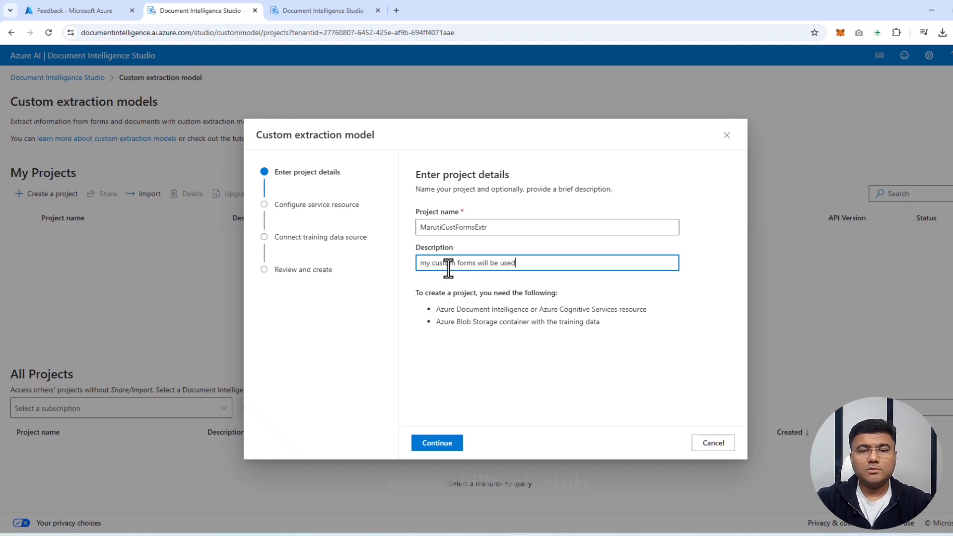
left_click(433, 442)
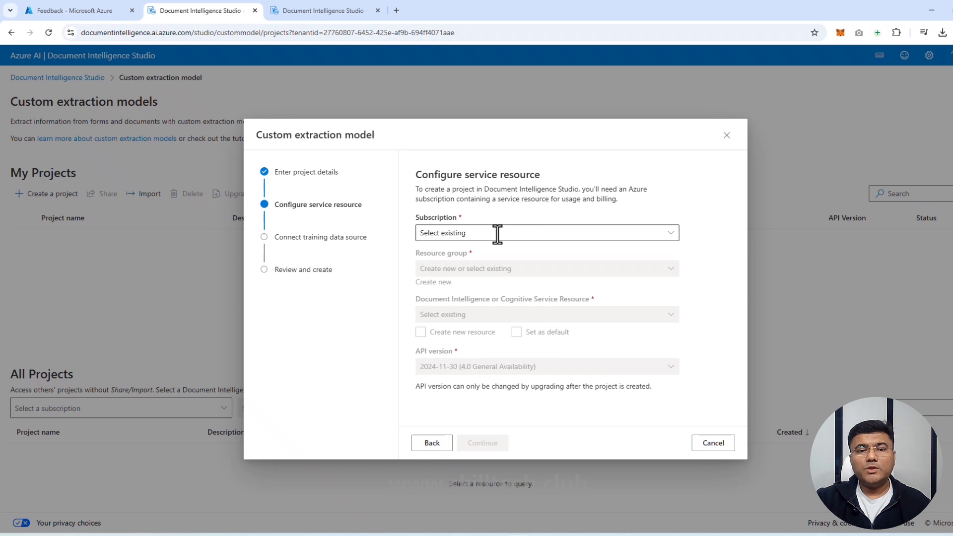
Choose the Visual Studio Enterprise subscription and the AI900RG resource group for the service resource
left_click(670, 234)
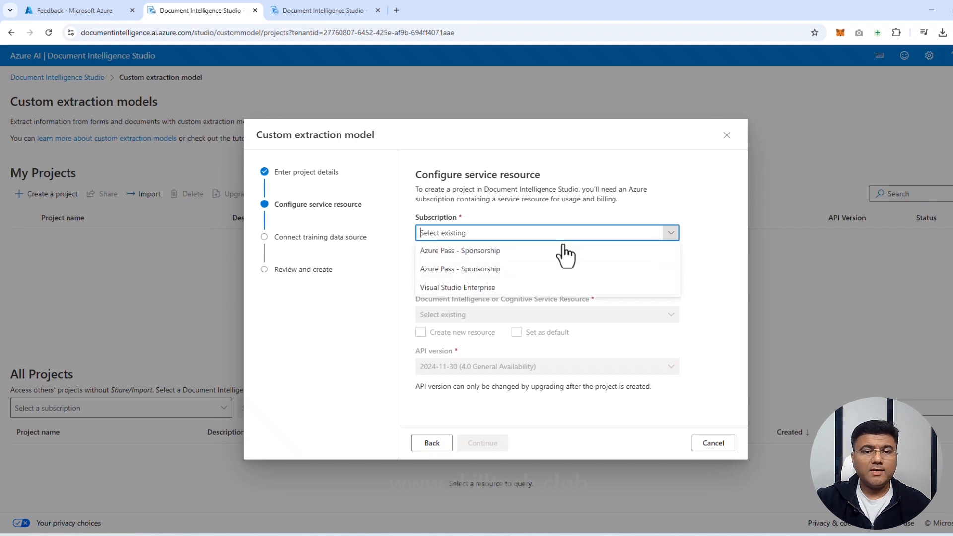
left_click(488, 287)
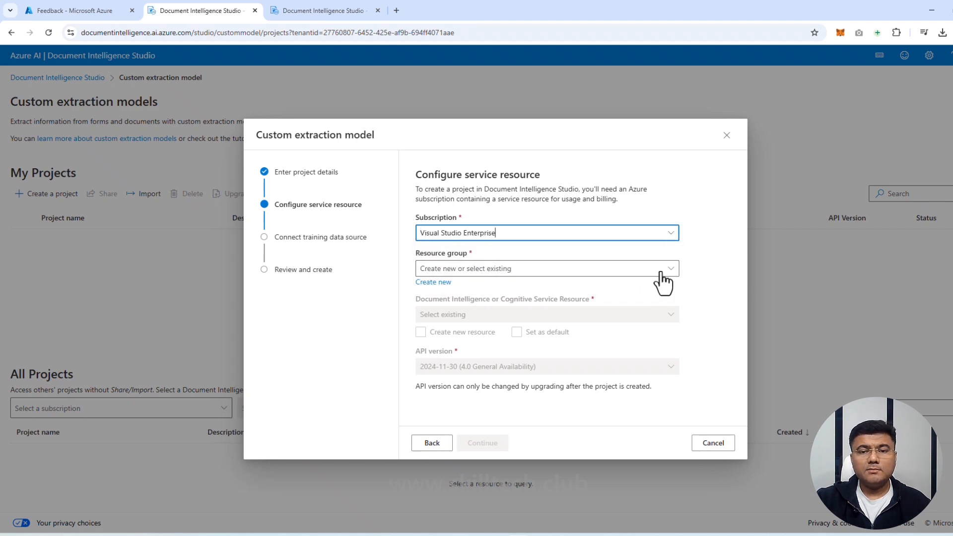
left_click(676, 271)
left_click(676, 276)
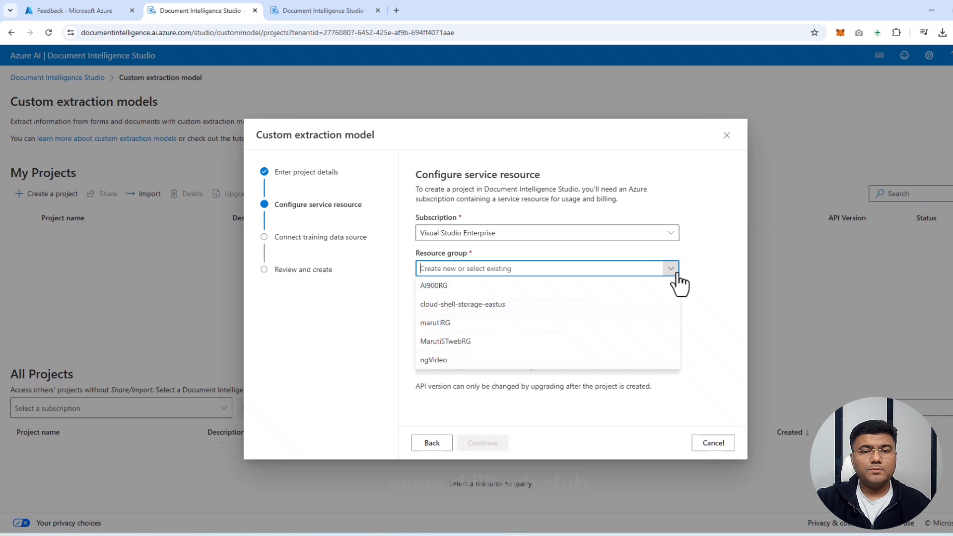
left_click(448, 292)
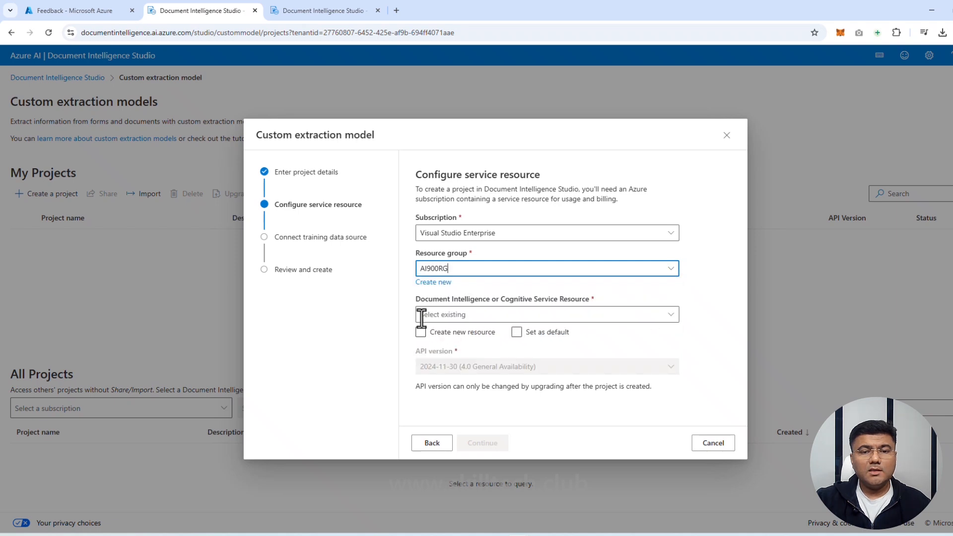
Select the MarutiDocIntSvc2025 resource, keep API version 2024-11-30 (4.0 General Availability) and continue to the training data source
left_click(671, 316)
left_click(482, 332)
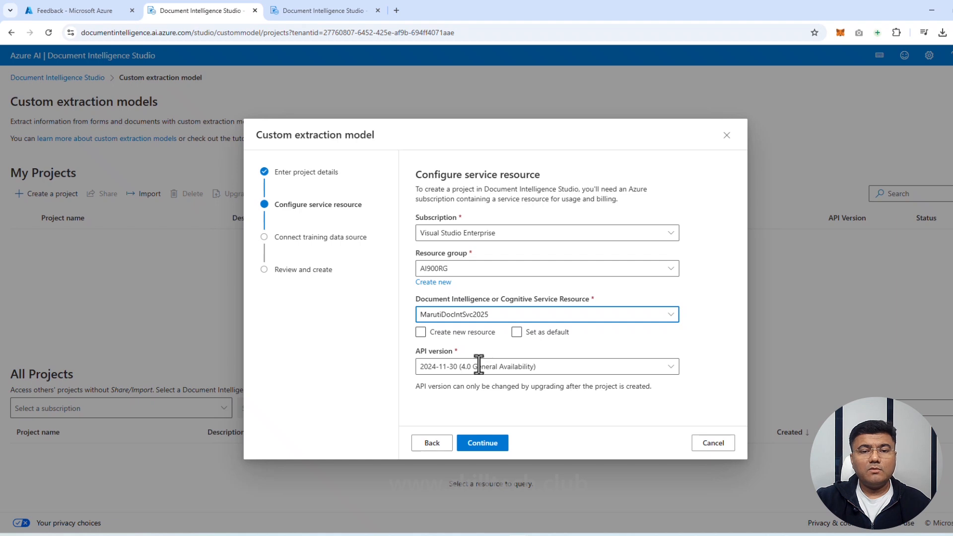
left_click(671, 368)
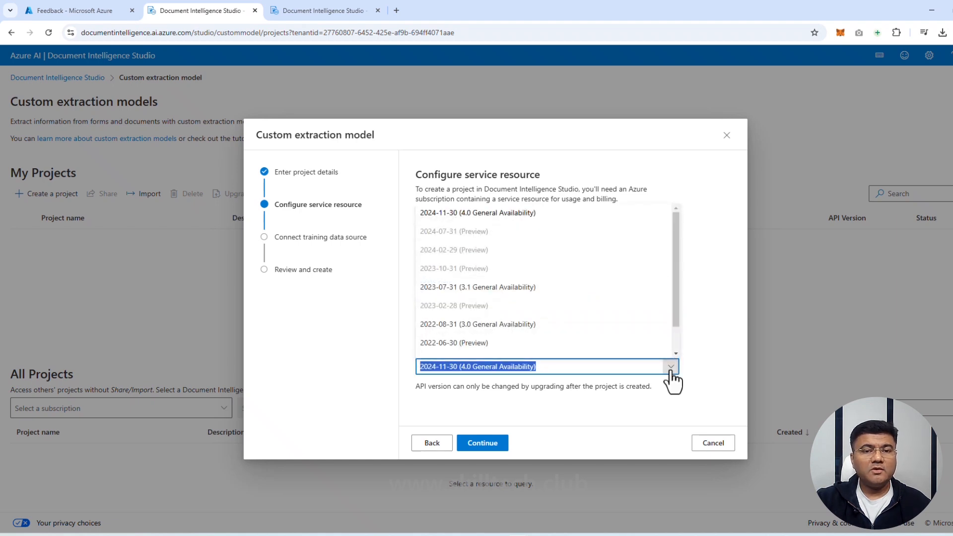
left_click(670, 372)
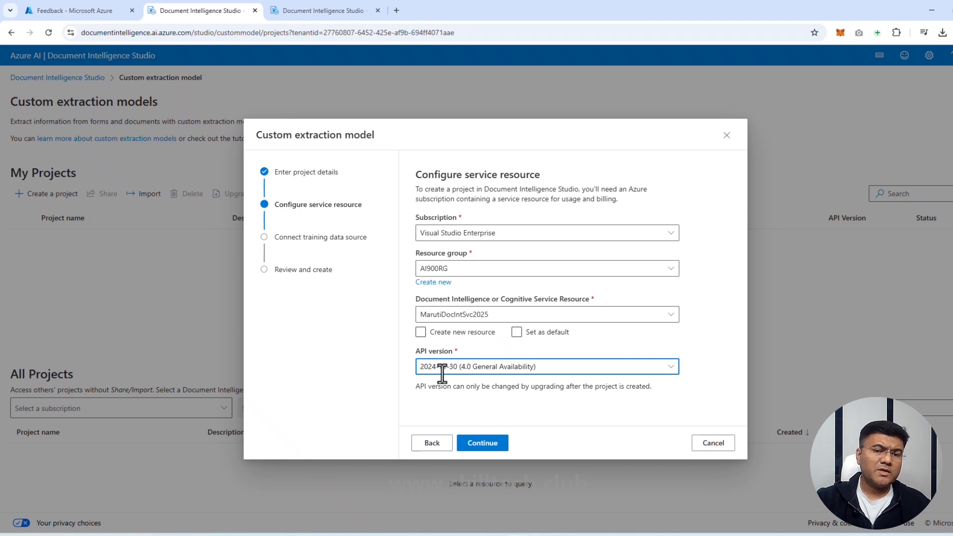
left_click(491, 449)
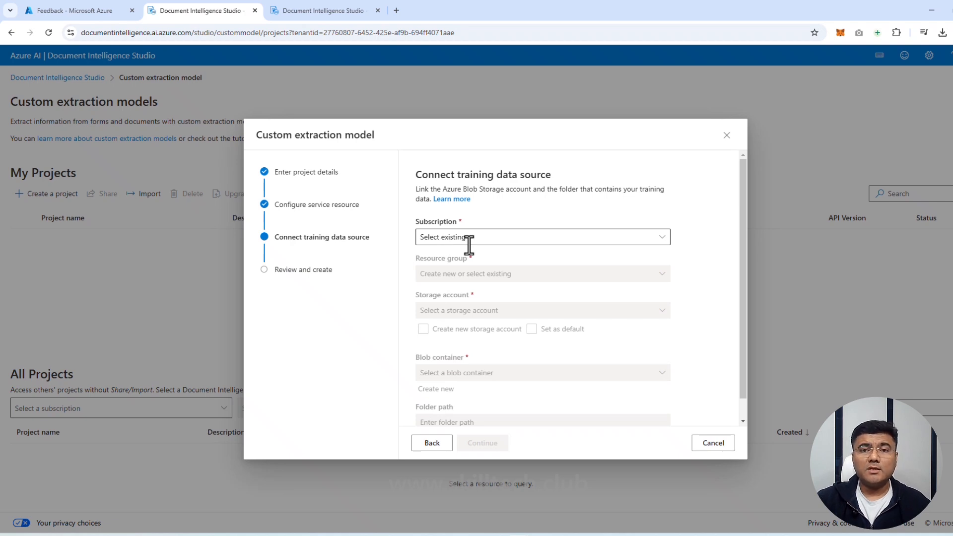
Choose the Visual Studio Enterprise subscription and the AI900RG resource group for the training data source
left_click(662, 237)
left_click(567, 294)
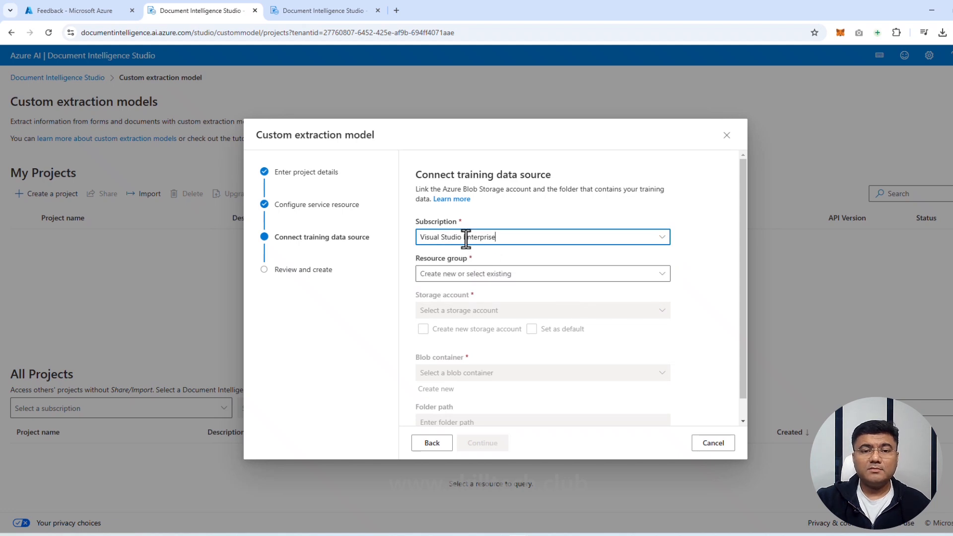
left_click(658, 274)
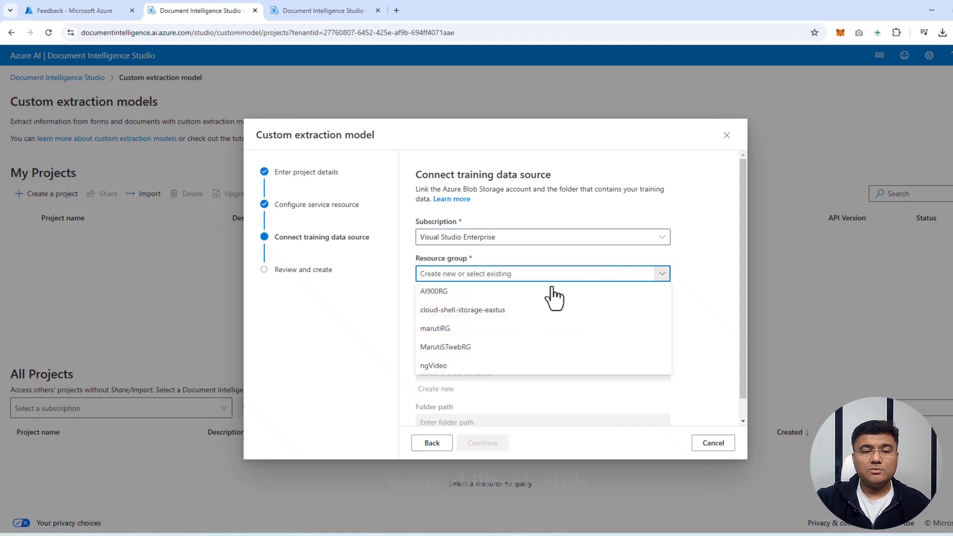
left_click(516, 291)
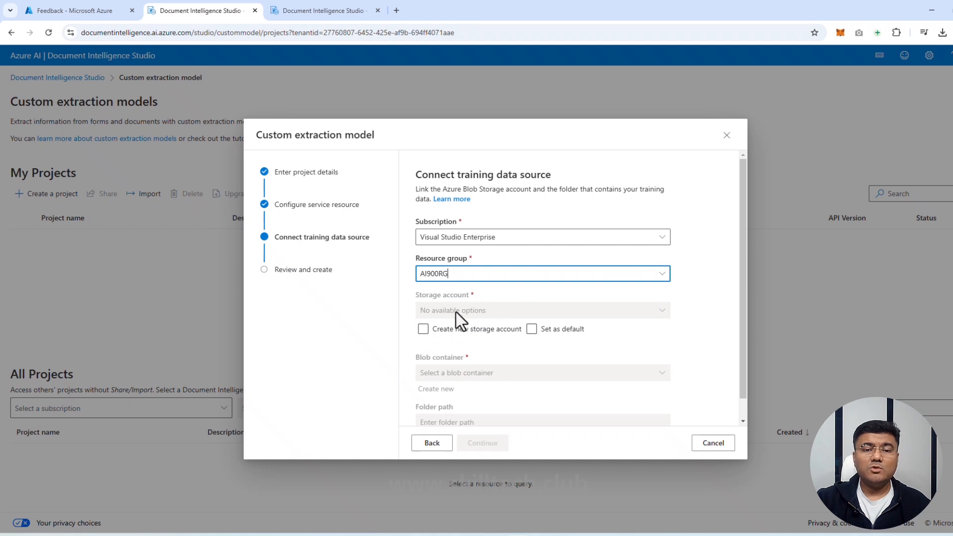
Opt to create a new storage account and name it marutidatastrg2025
left_click(423, 329)
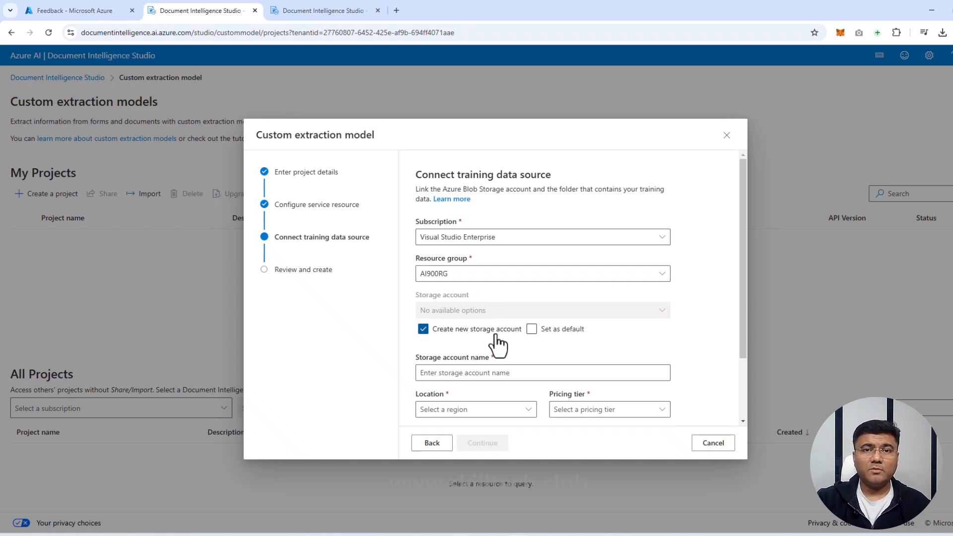
scroll(496, 343, "down", 2)
left_click(487, 293)
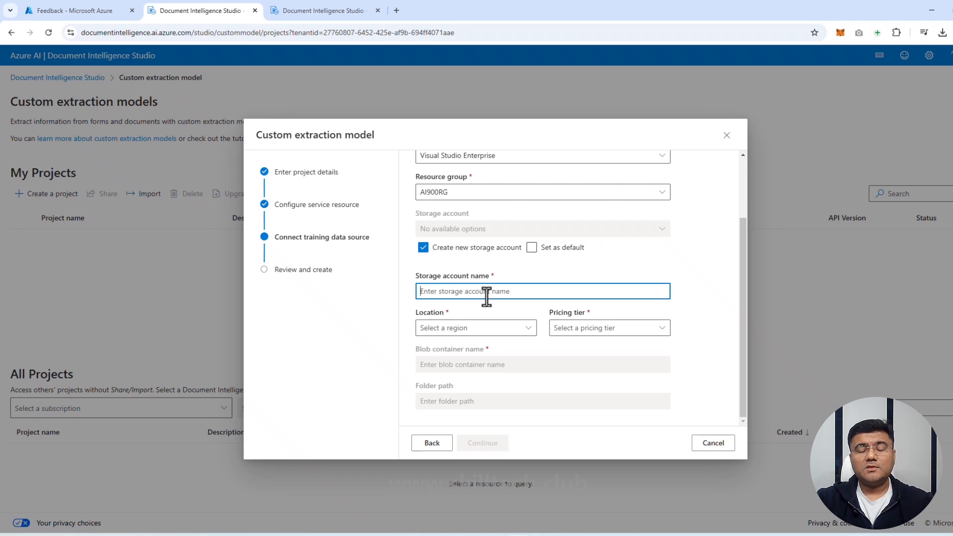
type("maruti")
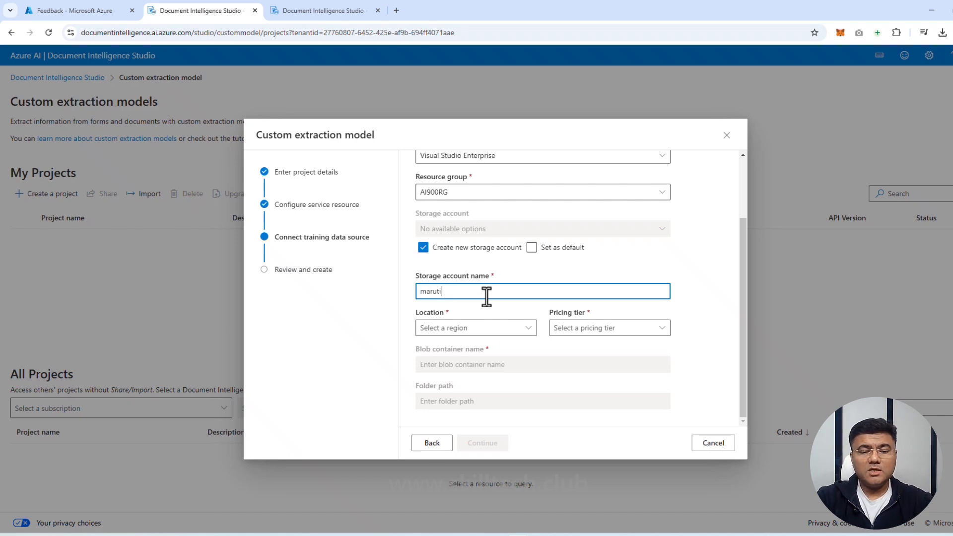
type("datastrg")
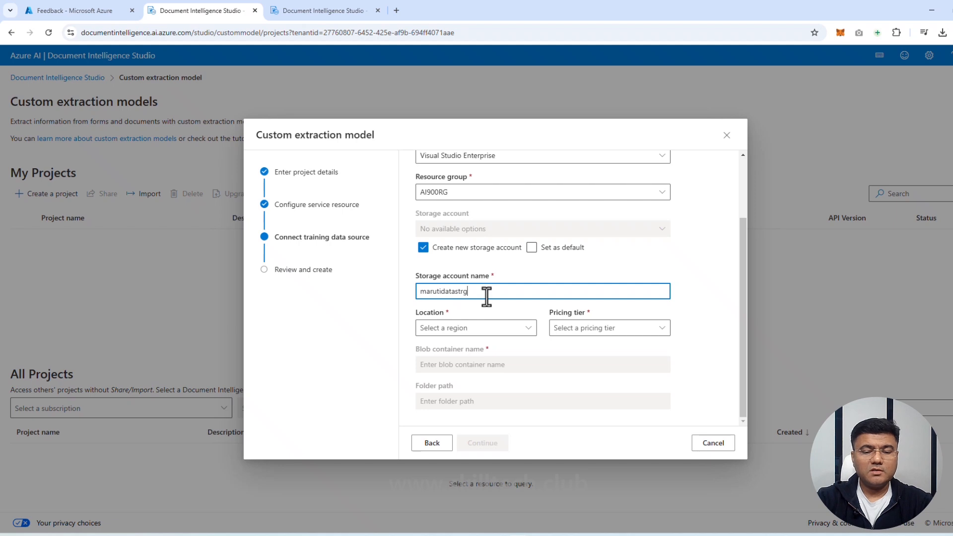
type("2025")
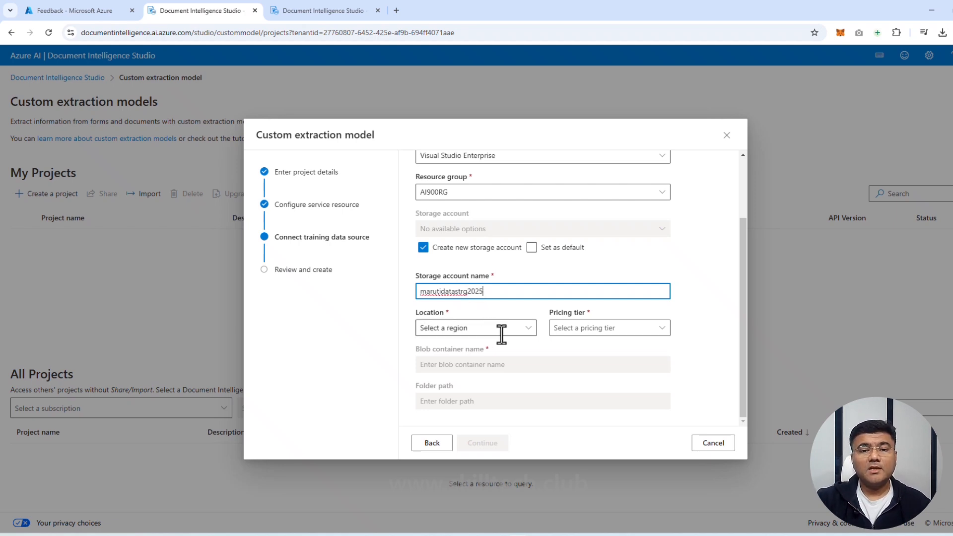
Set the new storage account's location to EASTUS2 and its pricing tier to Standard_LRS Standard
left_click(501, 329)
scroll(484, 390, "down", 1)
scroll(478, 399, "down", 4)
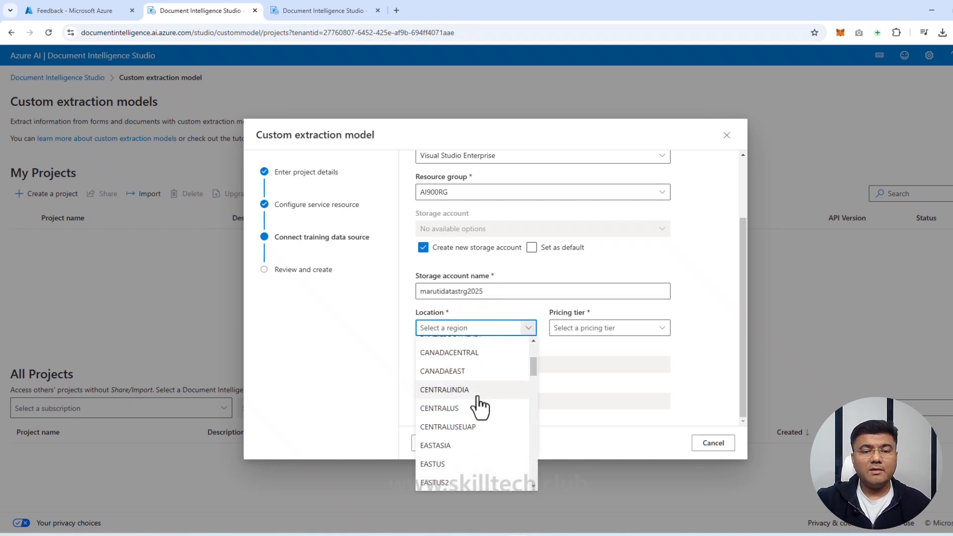
left_click(466, 432)
left_click(610, 331)
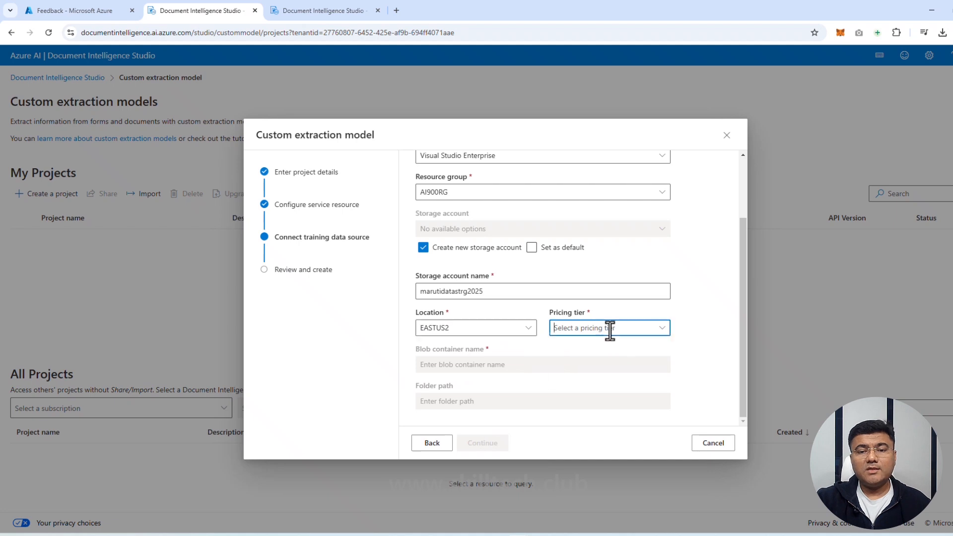
left_click(598, 365)
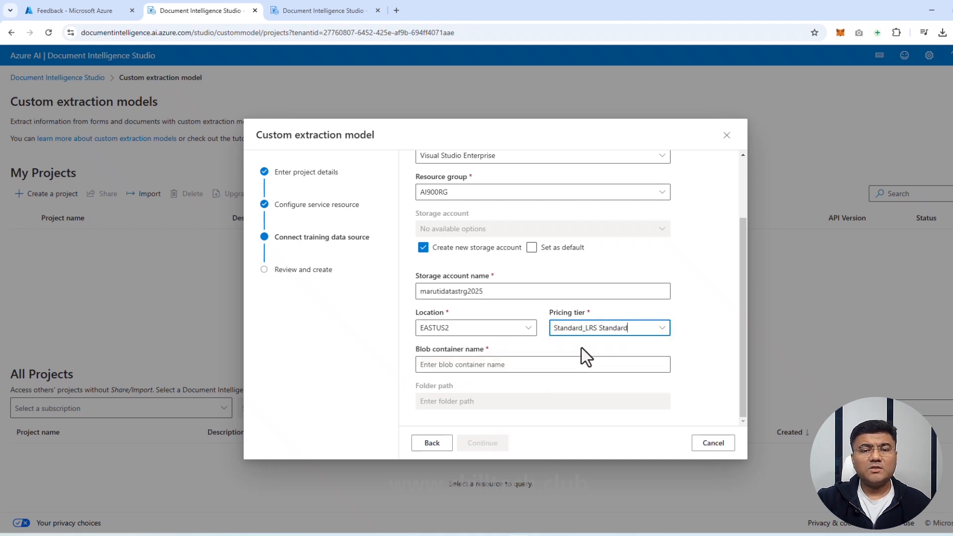
Name the blob container sample-forms and leave the folder path empty
left_click(511, 367)
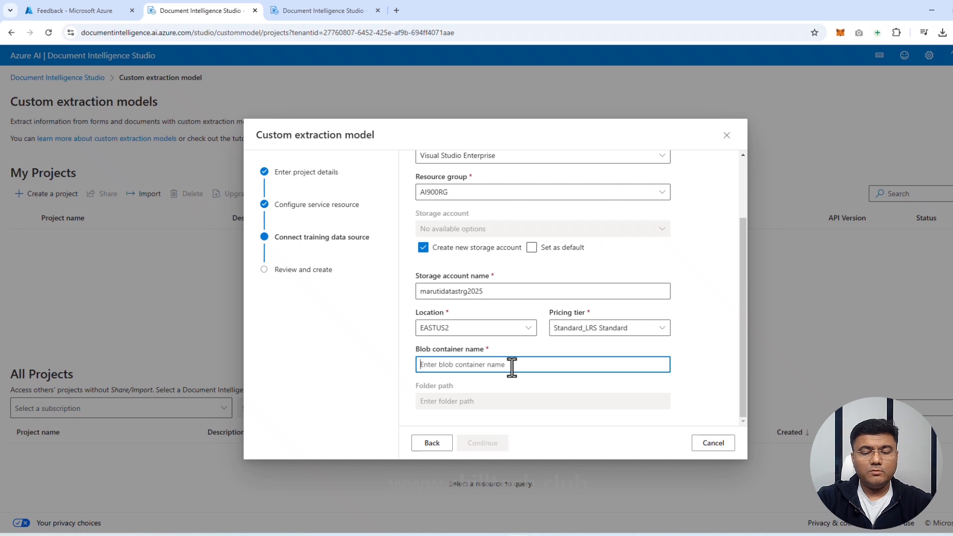
type("sample-")
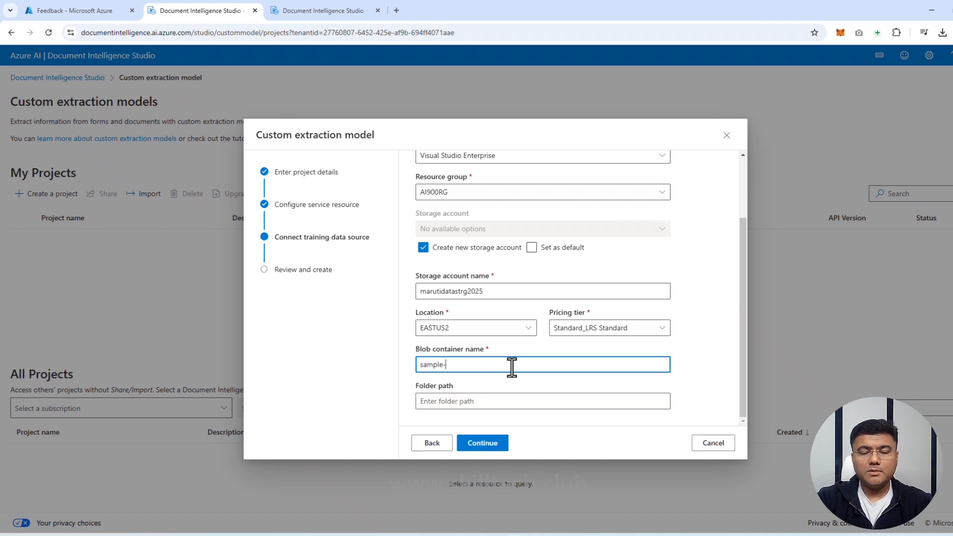
type("forms")
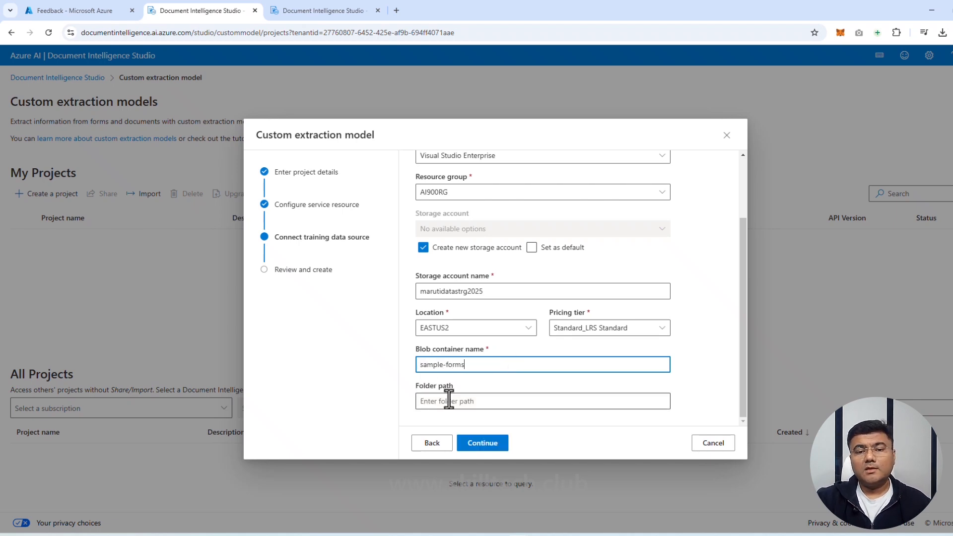
left_click(448, 400)
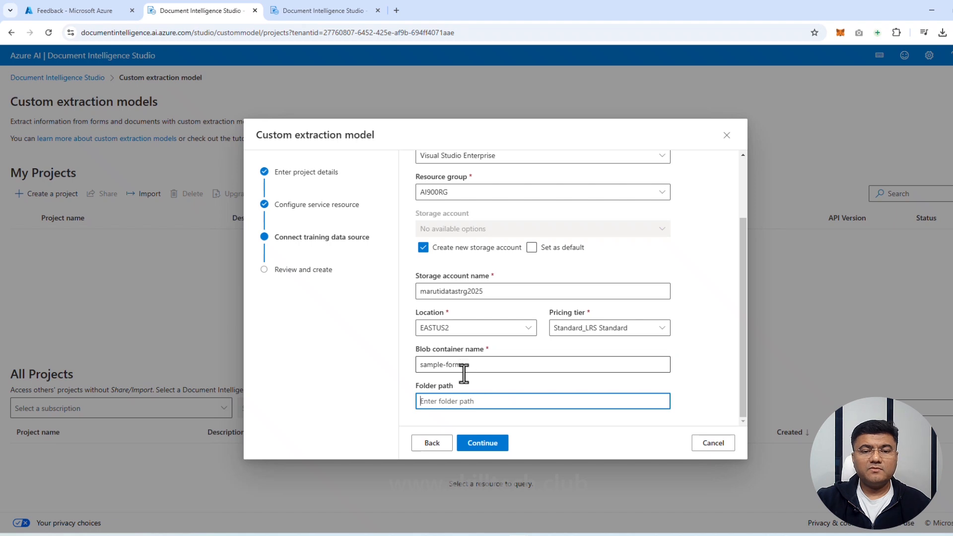
Create the project from the entered settings and advance past the document upload tip
left_click(482, 443)
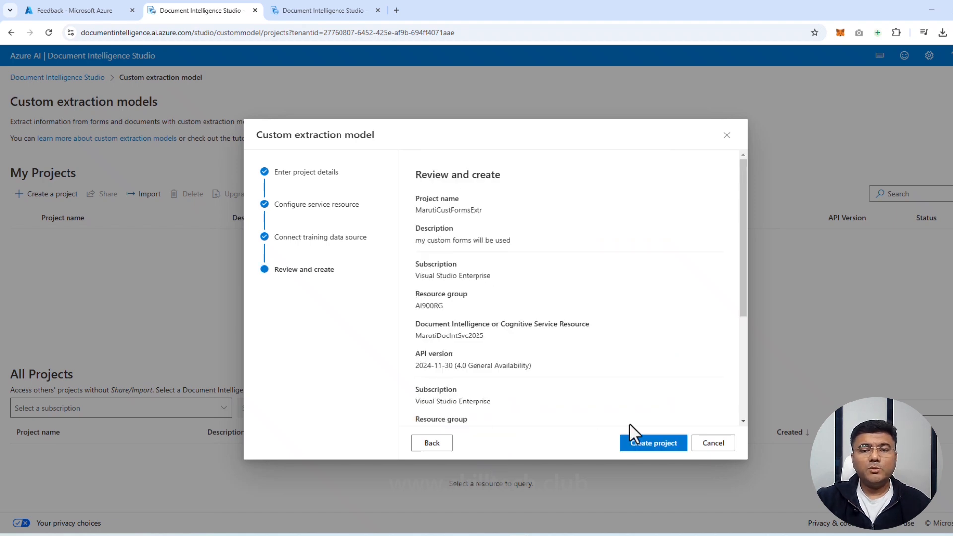
left_click(657, 442)
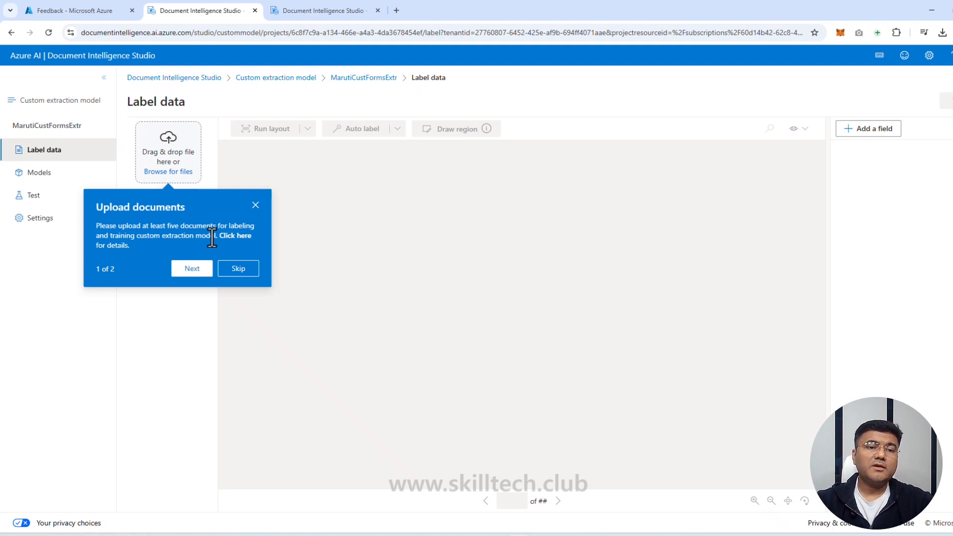
left_click(197, 271)
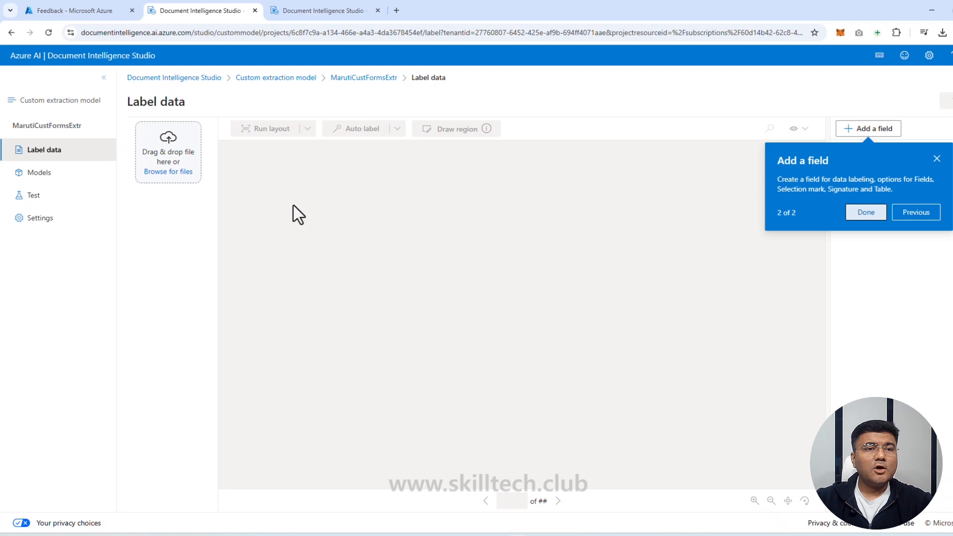
Switch to the Azure portal and open the sample-forms container of storage account marutidatastrg2025 in resource group AI900RG
left_click(90, 13)
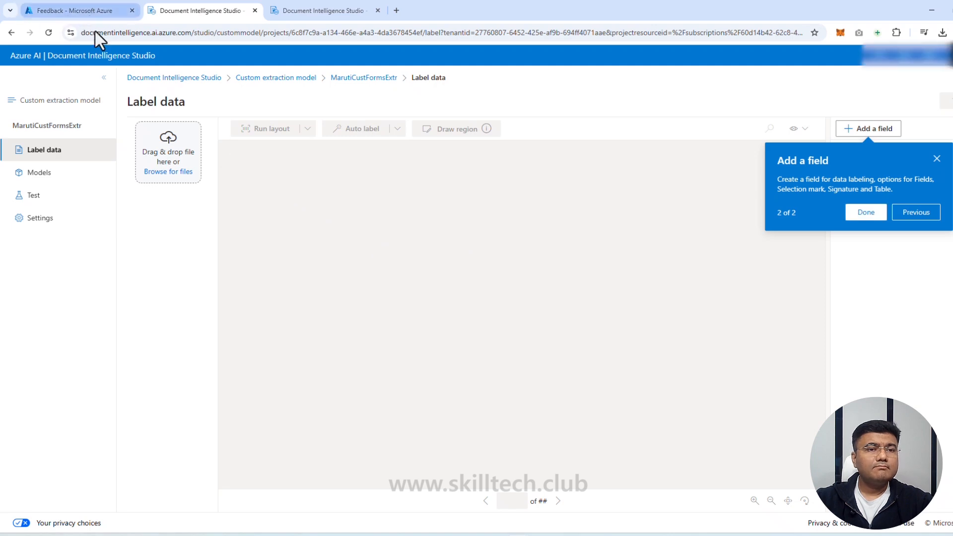
left_click(944, 97)
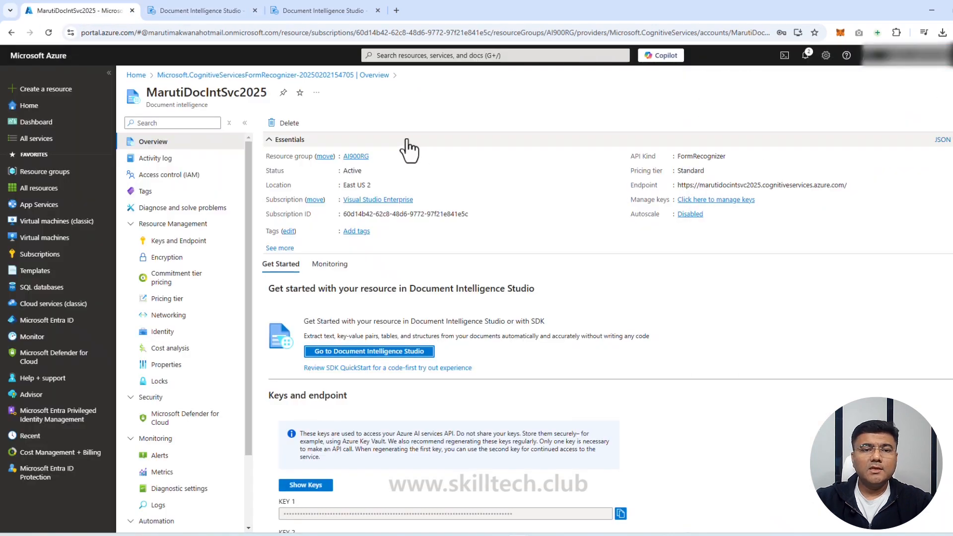
left_click(356, 157)
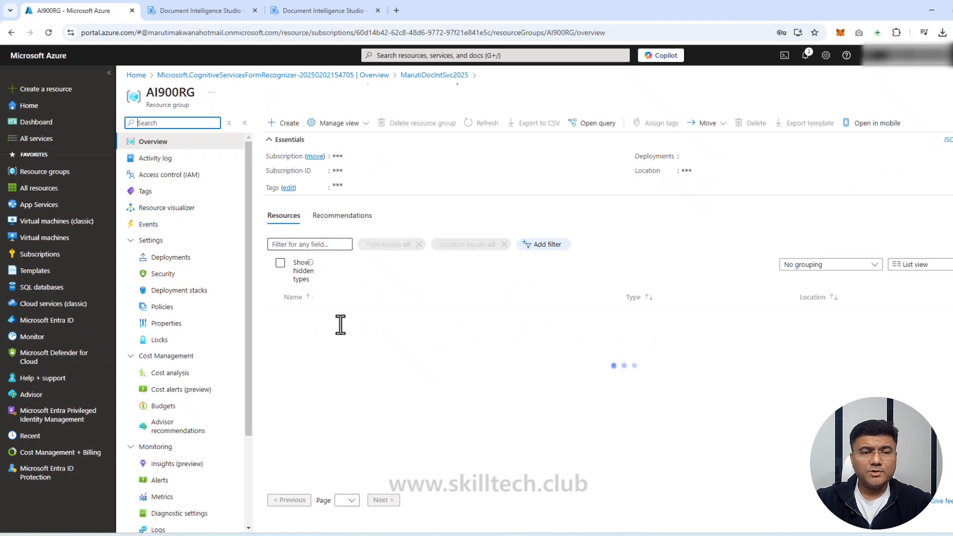
left_click(330, 307)
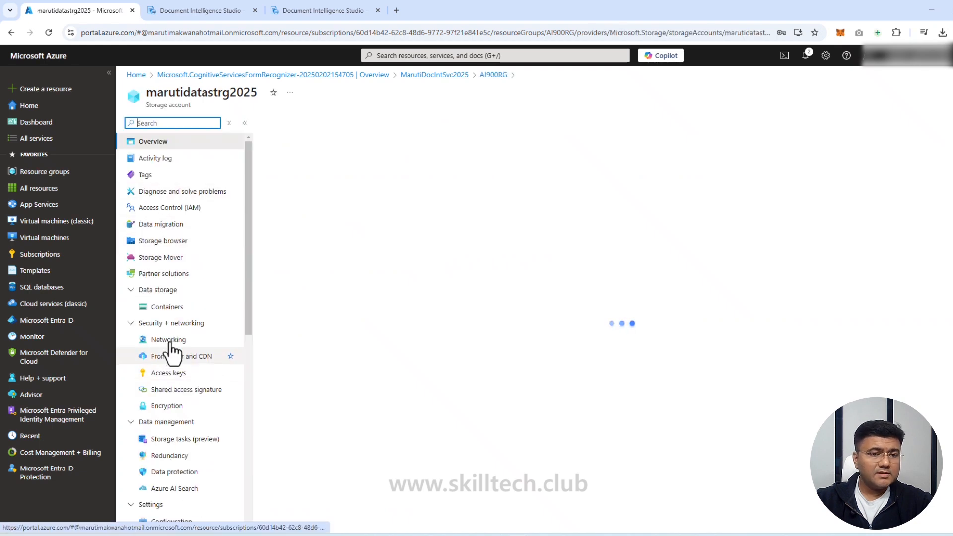
left_click(170, 308)
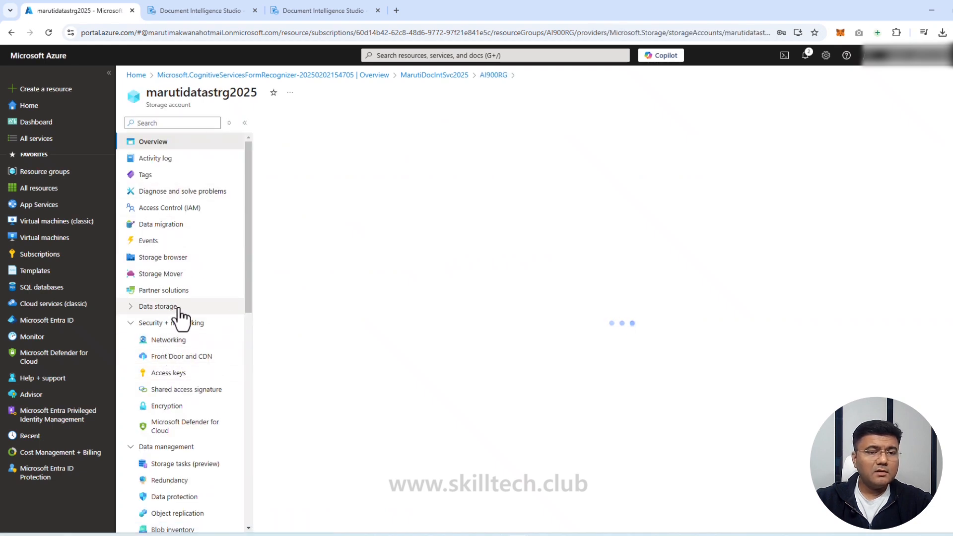
left_click(169, 307)
left_click(167, 323)
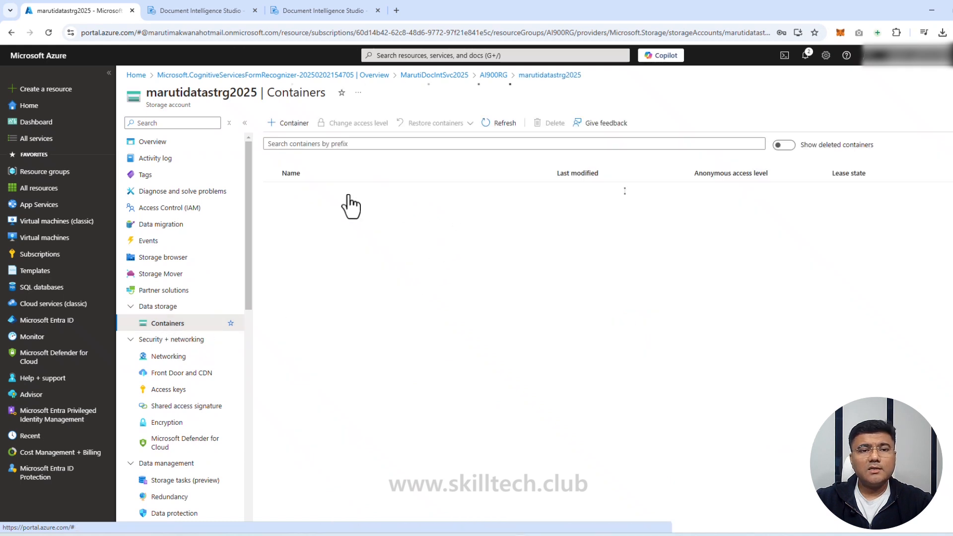
left_click(294, 208)
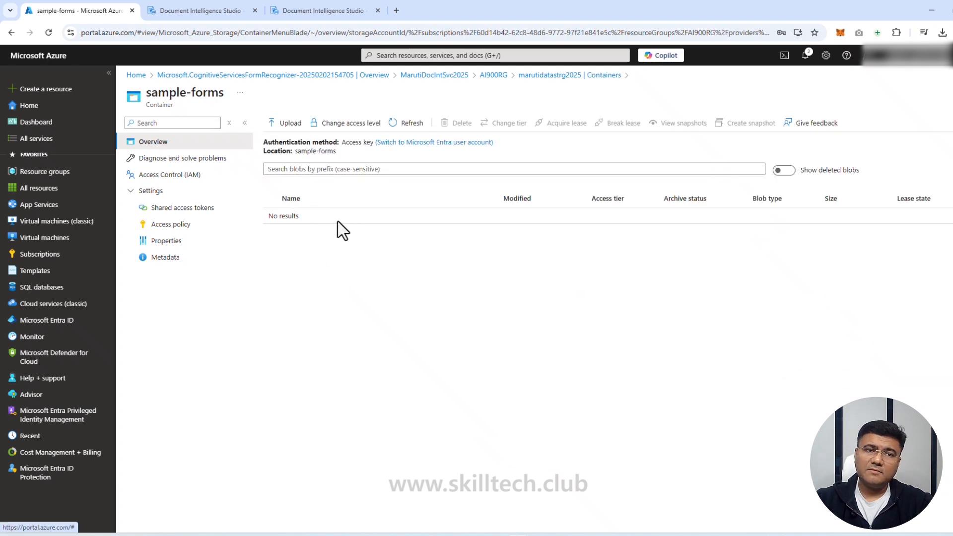
Return to Document Intelligence Studio, upload Form_1 through Form_5 from the docint-sample-forms folder, and skip the labeling start options
left_click(209, 12)
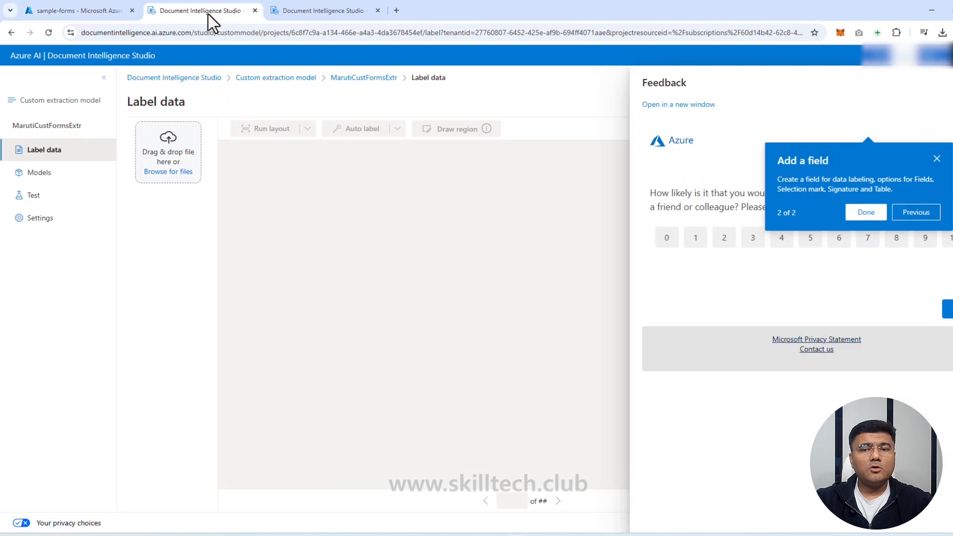
left_click(935, 159)
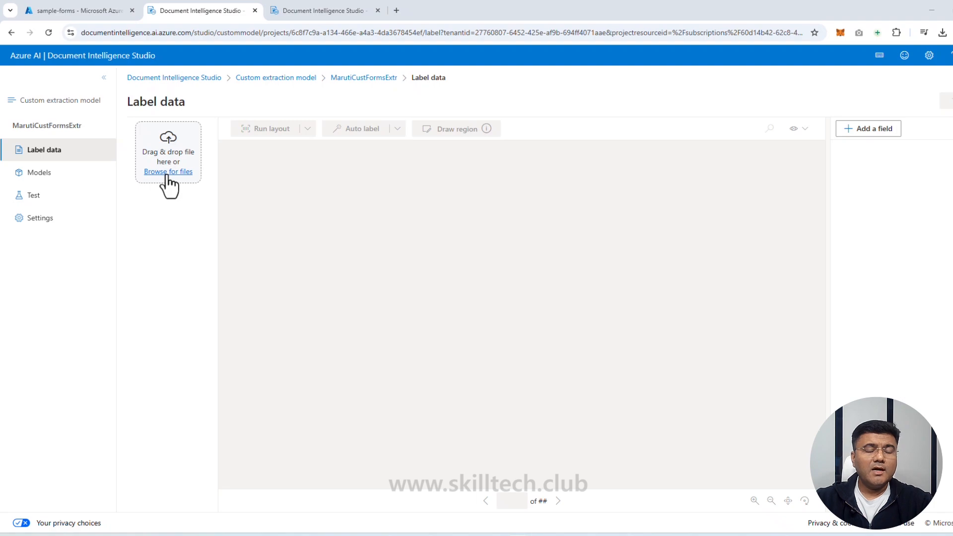
left_click(166, 173)
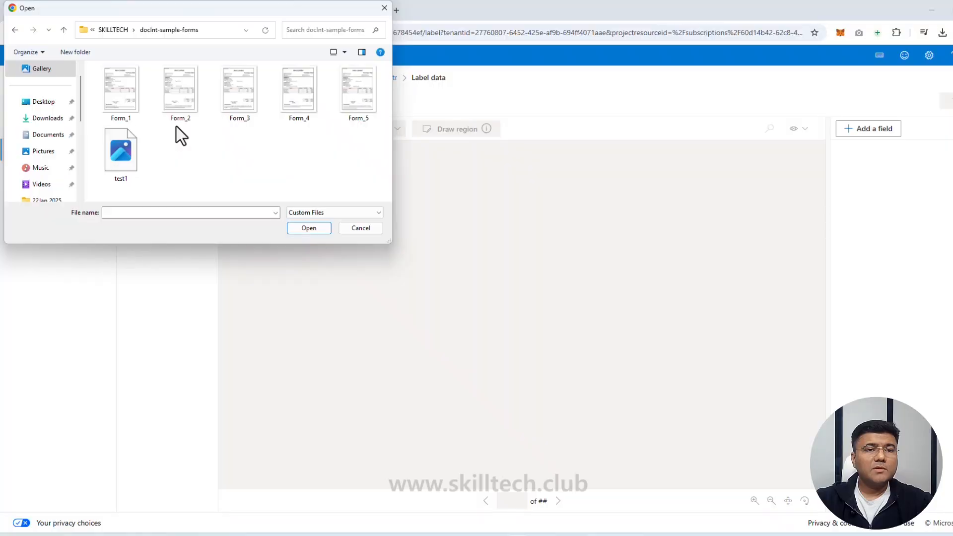
left_click(134, 109)
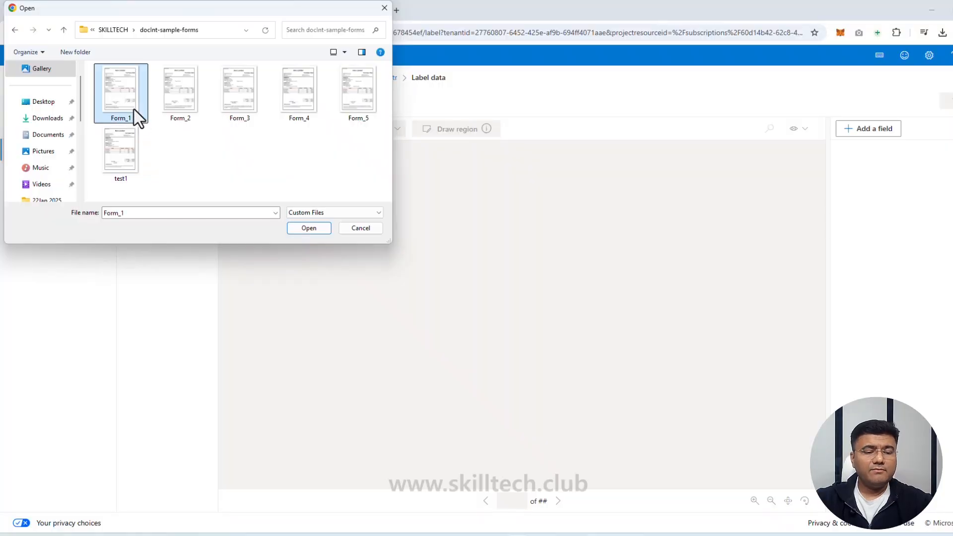
left_click(173, 106, "ctrl")
left_click(238, 105, "ctrl")
left_click(298, 105, "ctrl")
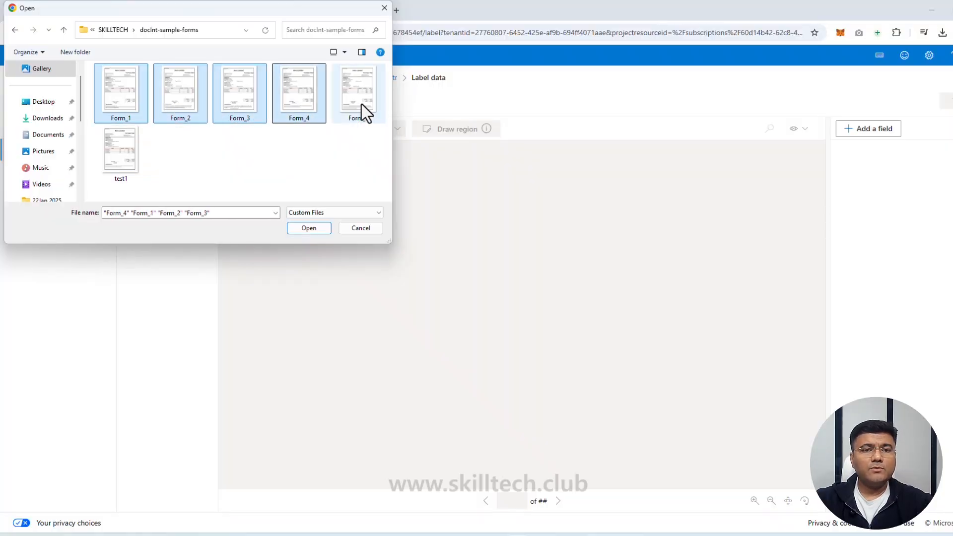
left_click(361, 104, "ctrl")
left_click(308, 228)
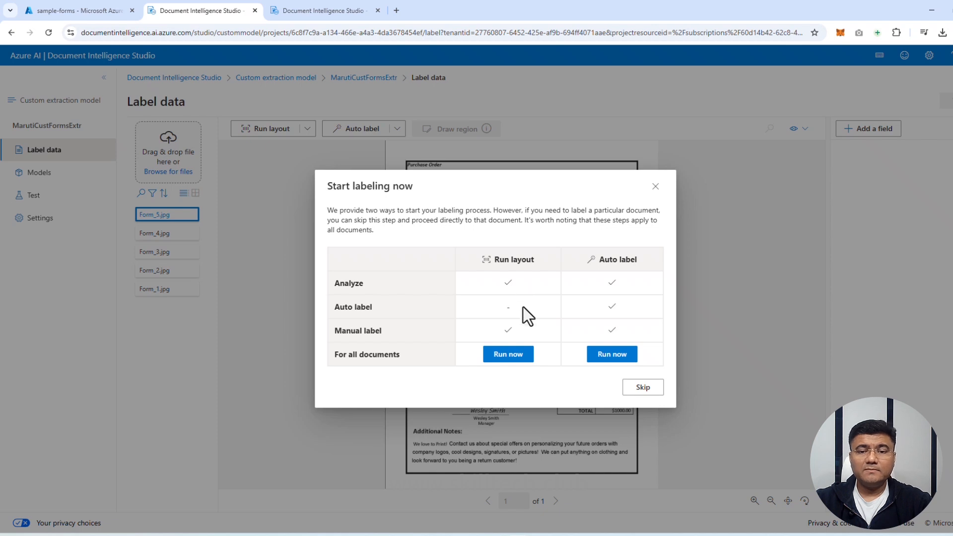
left_click(641, 388)
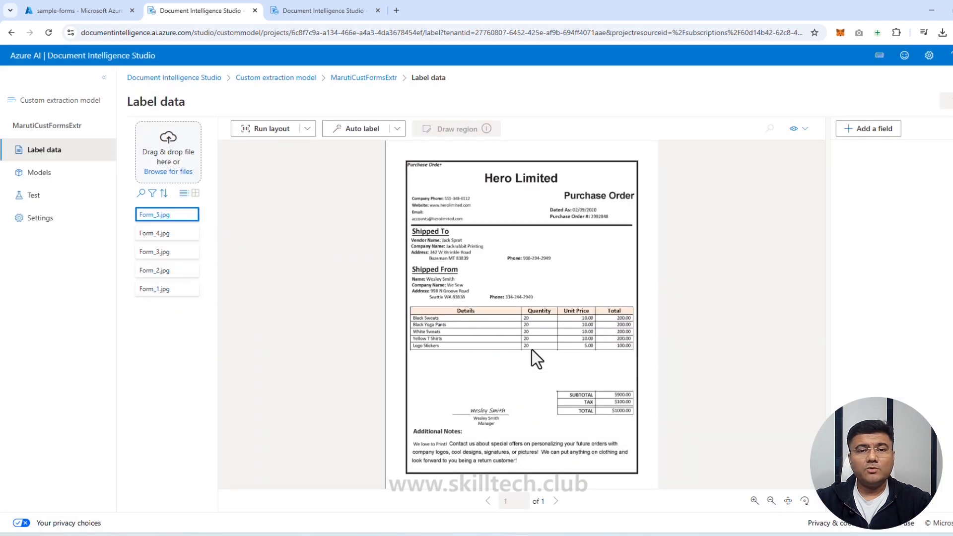
Review the uploaded documents Form_1.jpg, Form_3.jpg, Form_4.jpg and Form_5.jpg
left_click(152, 290)
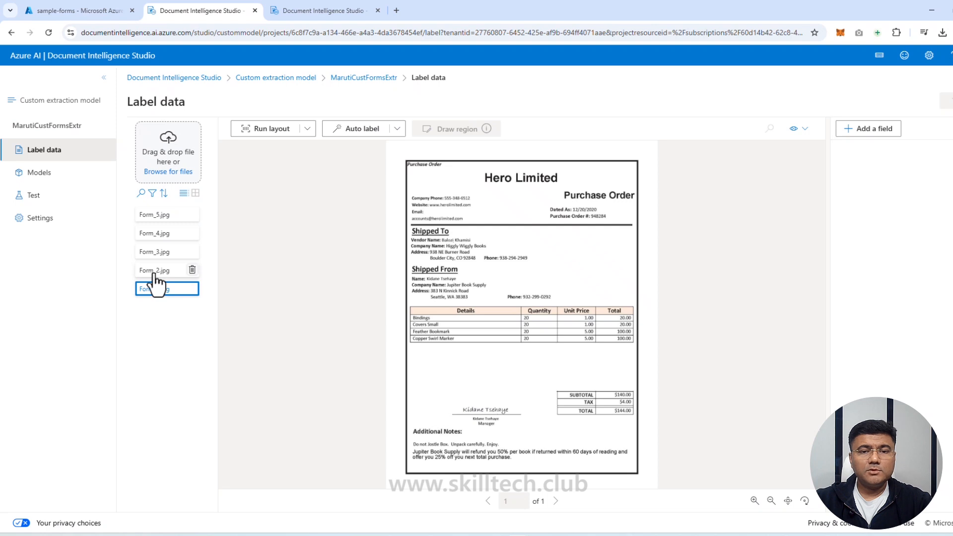
left_click(154, 252)
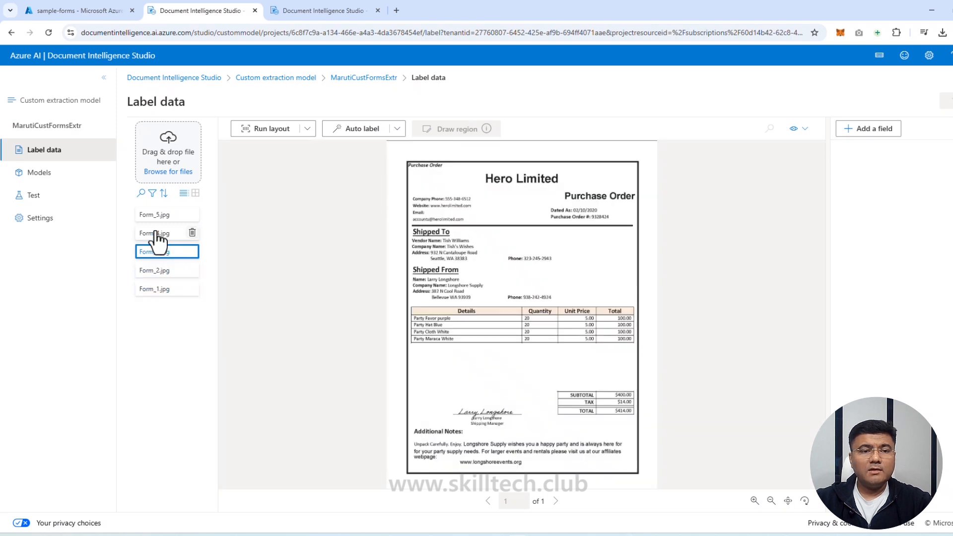
left_click(157, 234)
left_click(160, 216)
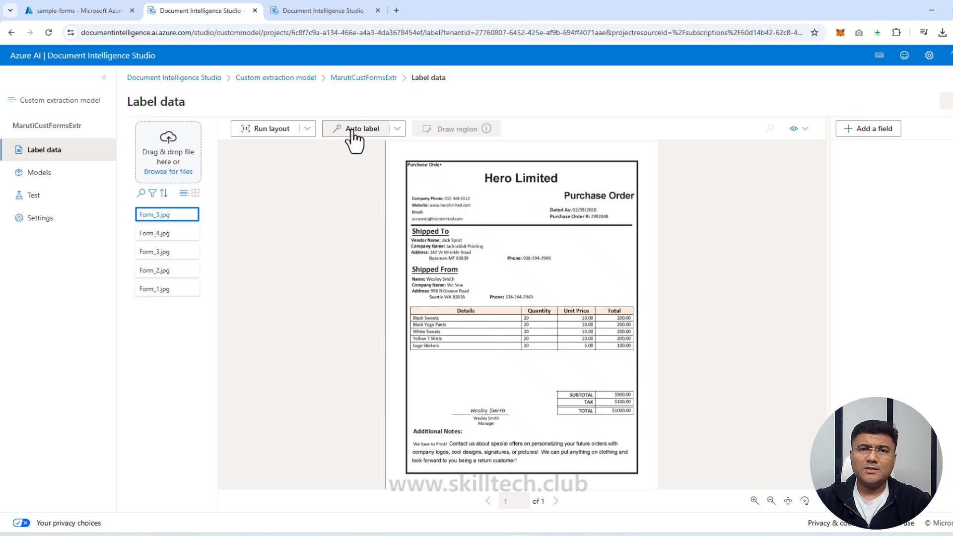
Open Form_1.jpg for labeling and add a field of type Field named Company Name
left_click(155, 292)
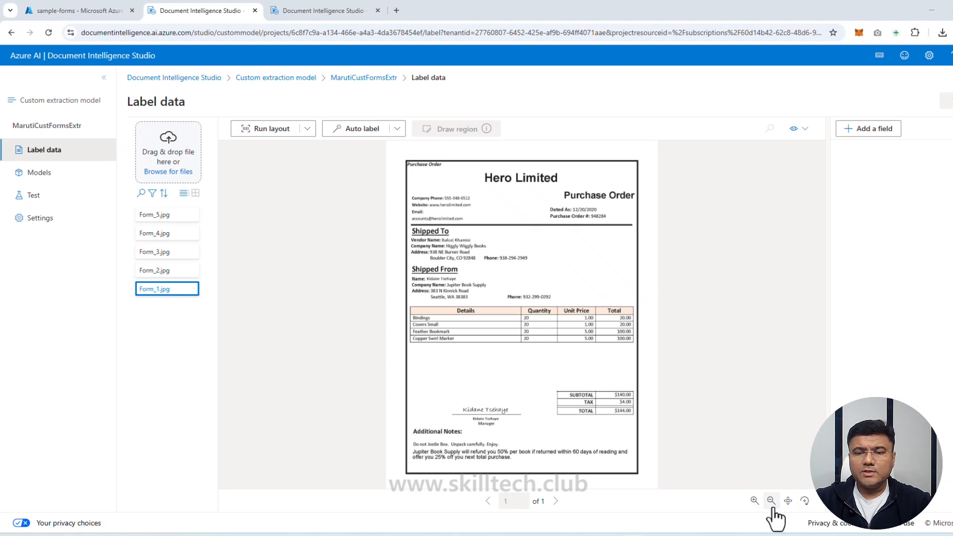
left_click(754, 500)
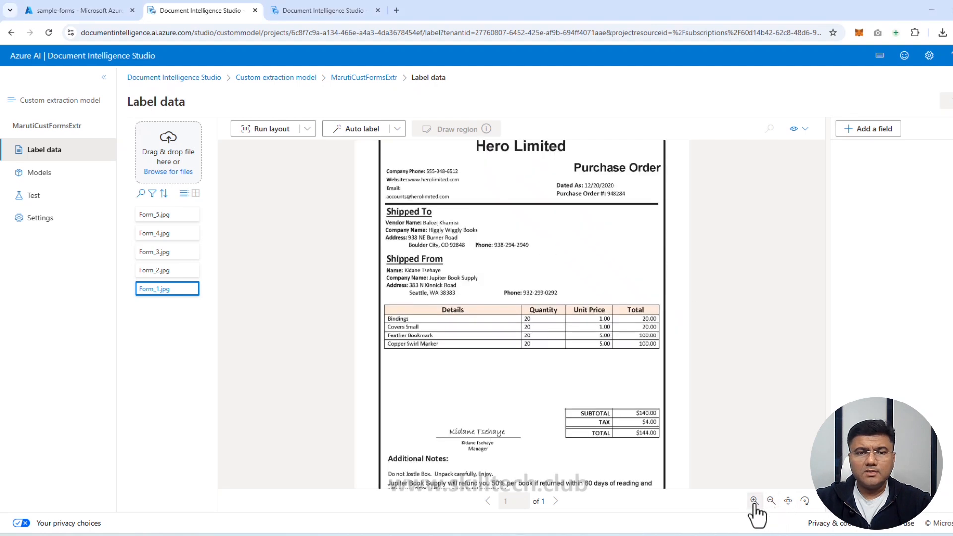
left_click(754, 500)
scroll(586, 322, "up", 1)
left_click_drag(580, 314, 558, 357)
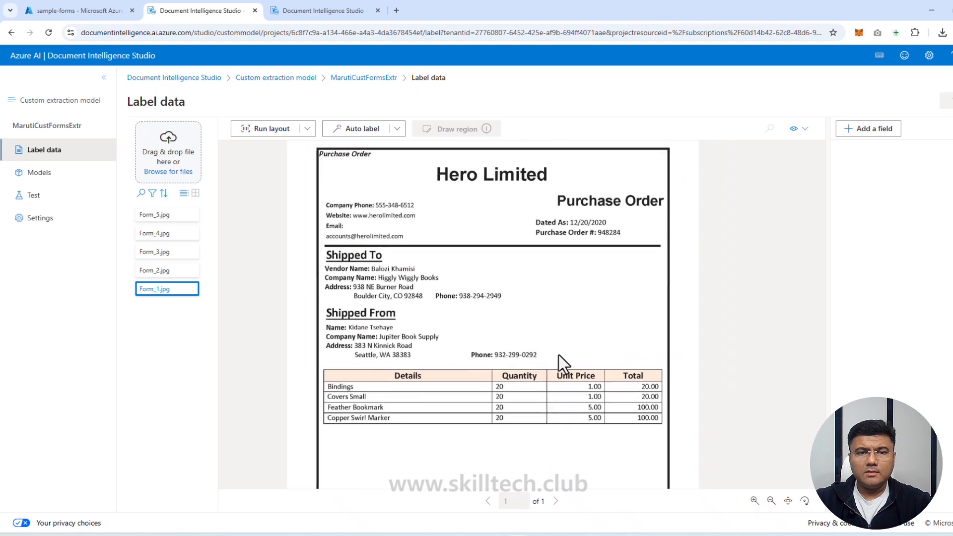
left_click(874, 147)
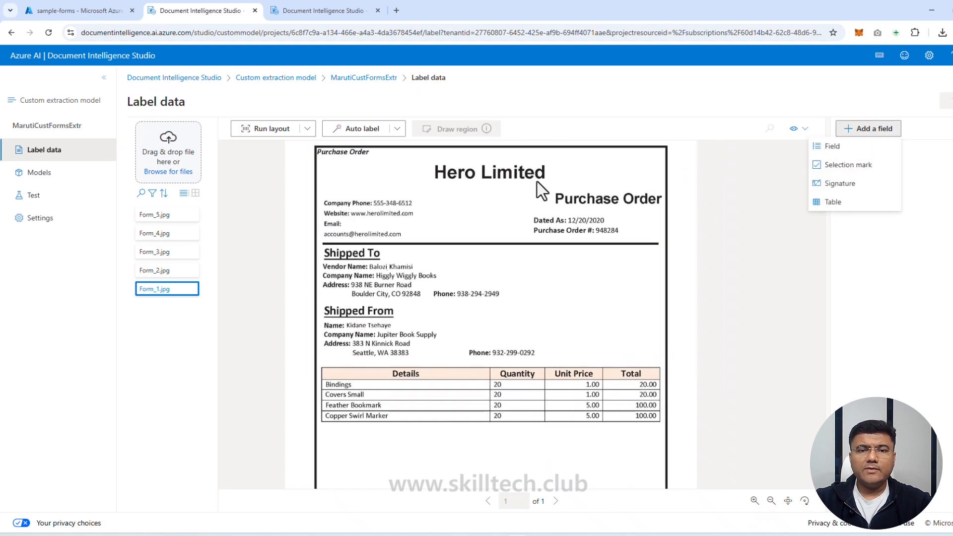
left_click(852, 147)
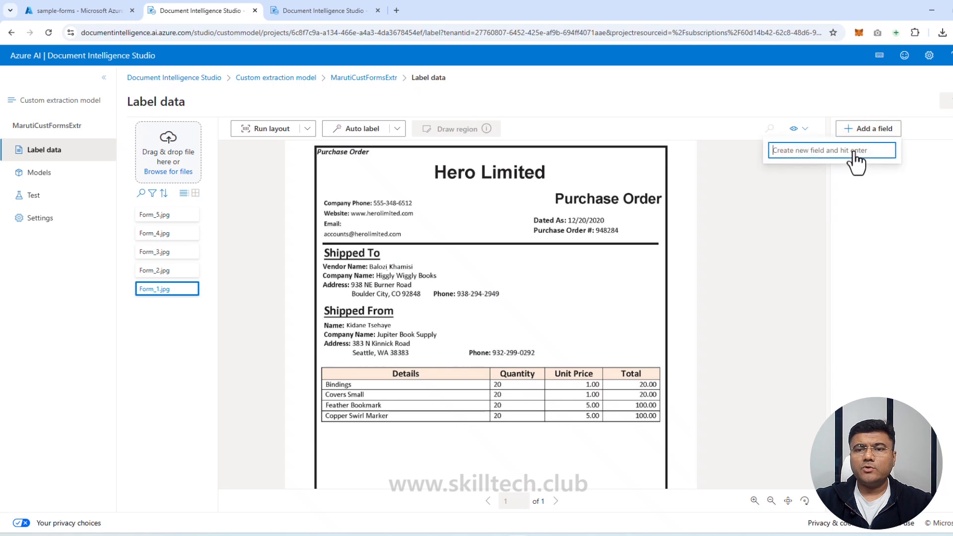
type("Co")
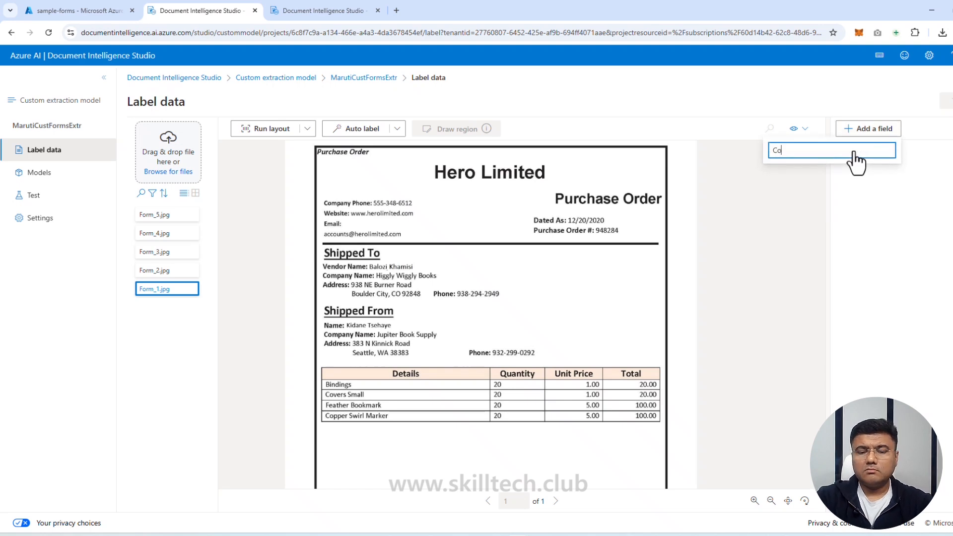
type("mpany Name")
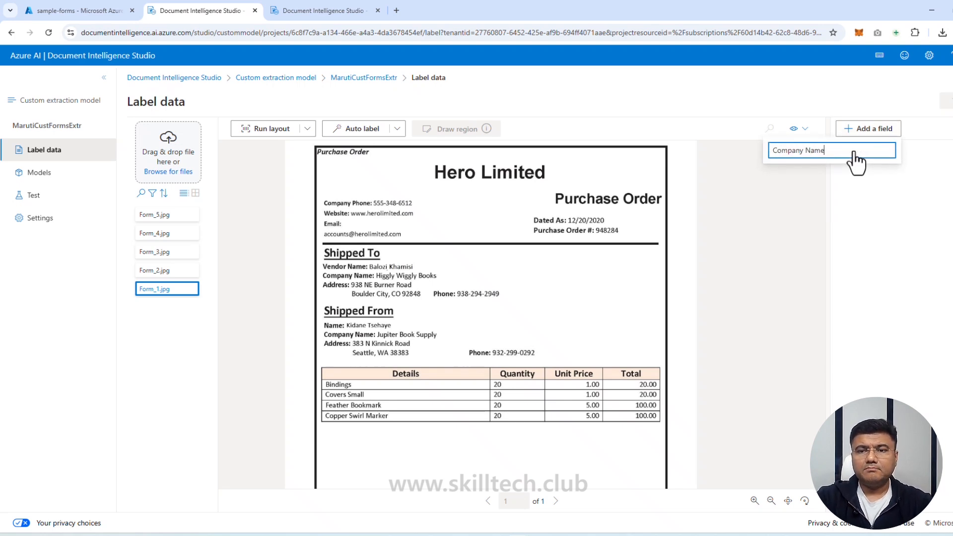
key("Return")
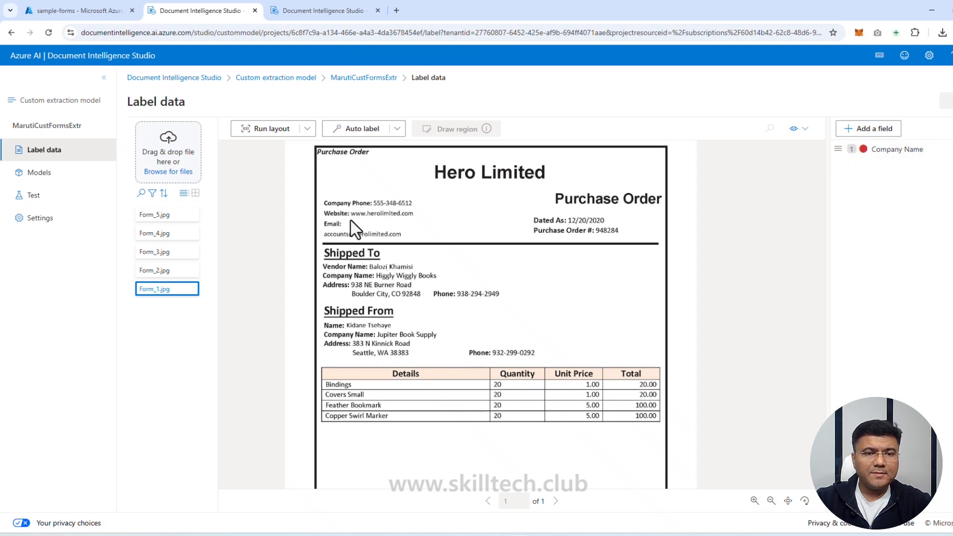
Add a label field named Company Phone
left_click(862, 132)
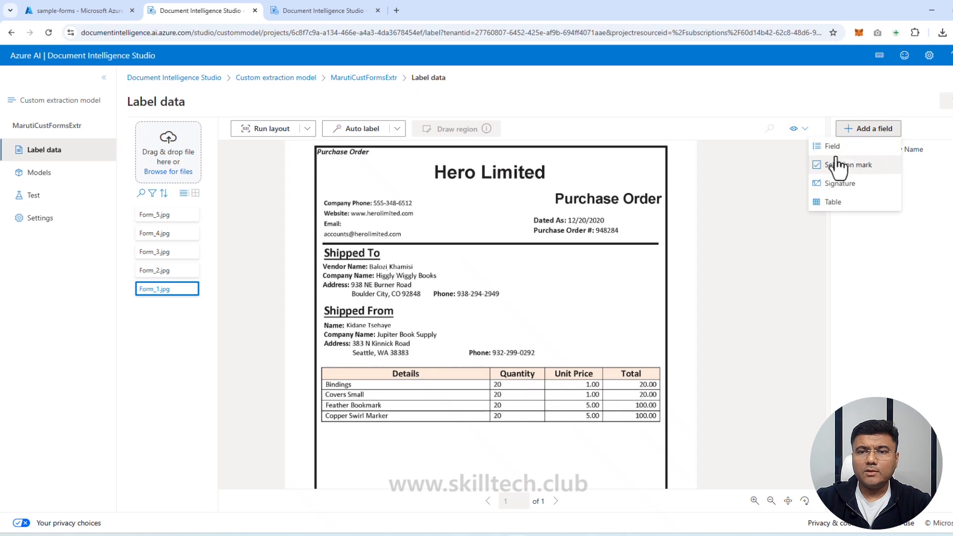
left_click(842, 162)
type("Compan")
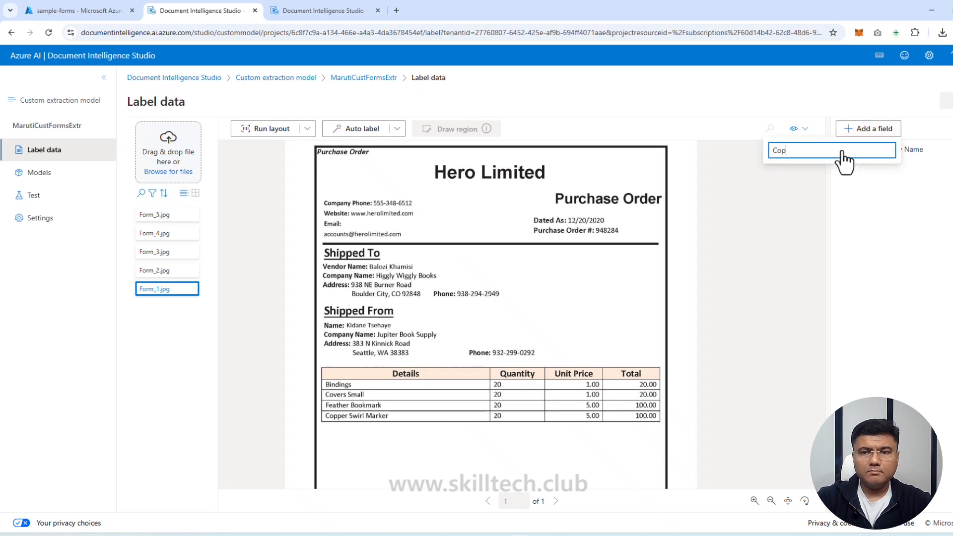
type("t")
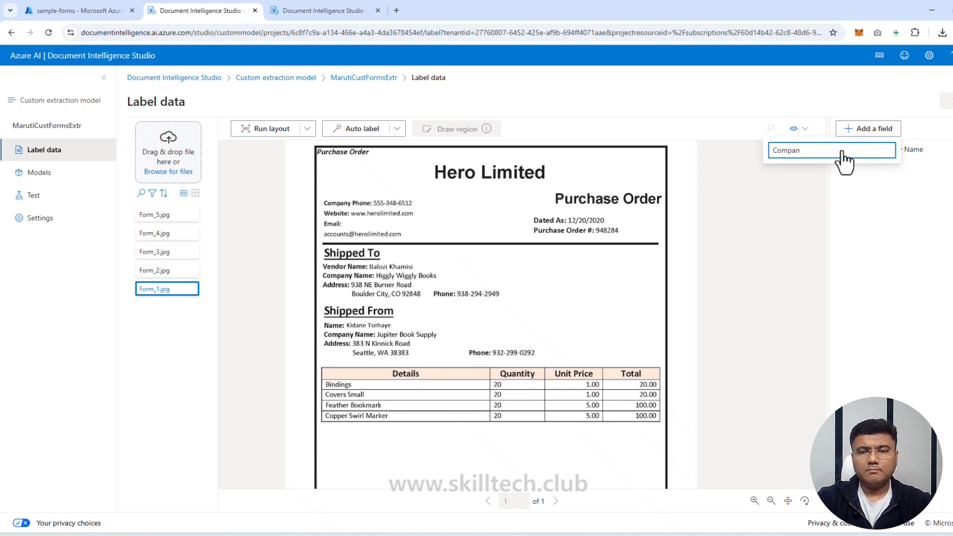
type("y Phone")
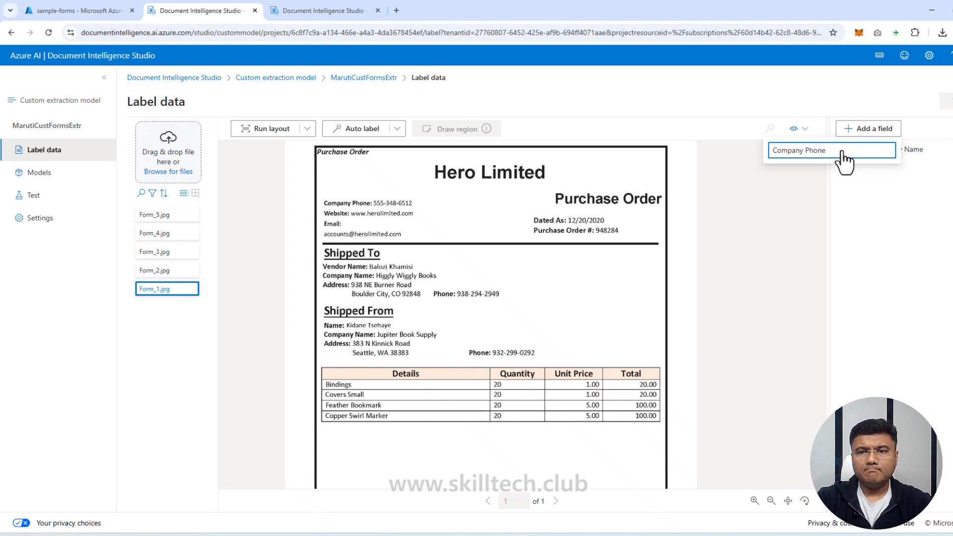
key("Return")
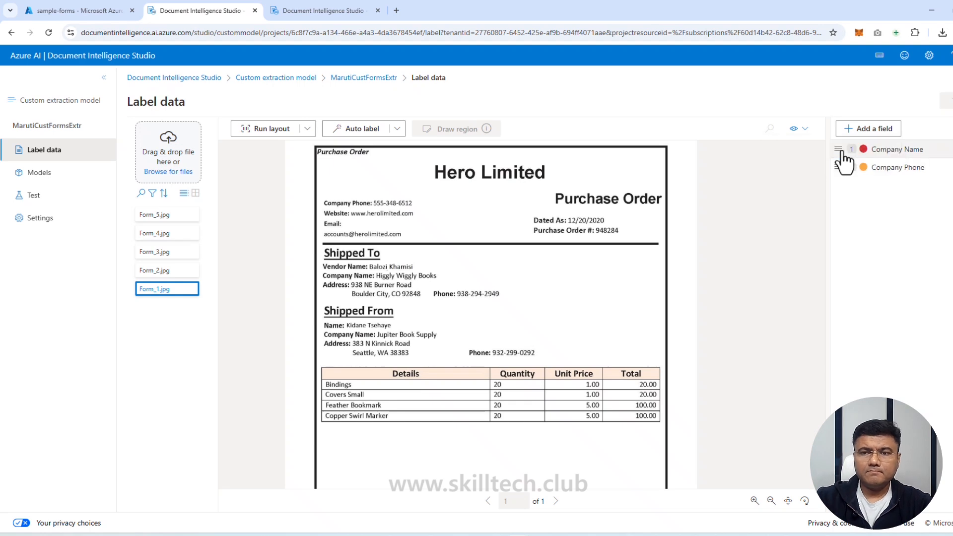
Add two more label fields named Website and Email
left_click(887, 132)
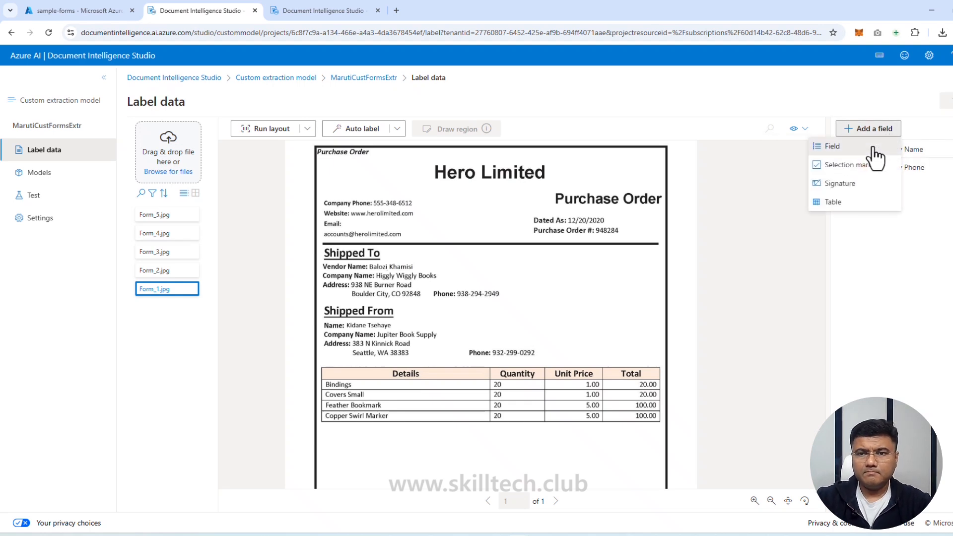
left_click(876, 147)
type("Website")
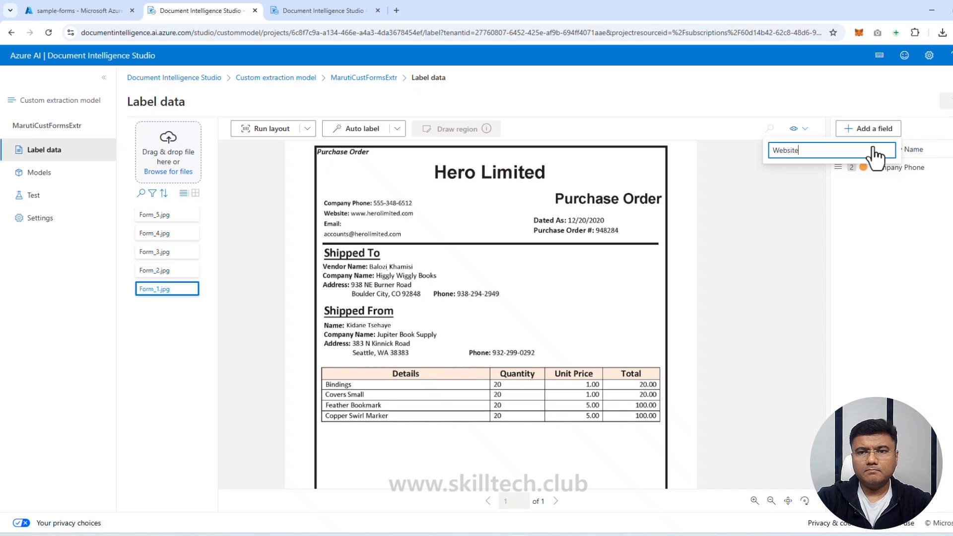
key("Return")
left_click(882, 132)
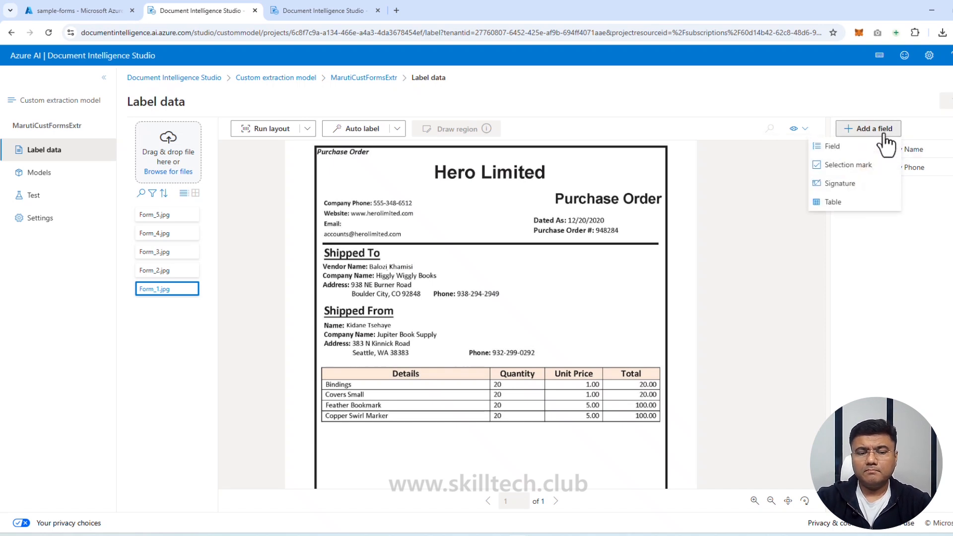
left_click(881, 145)
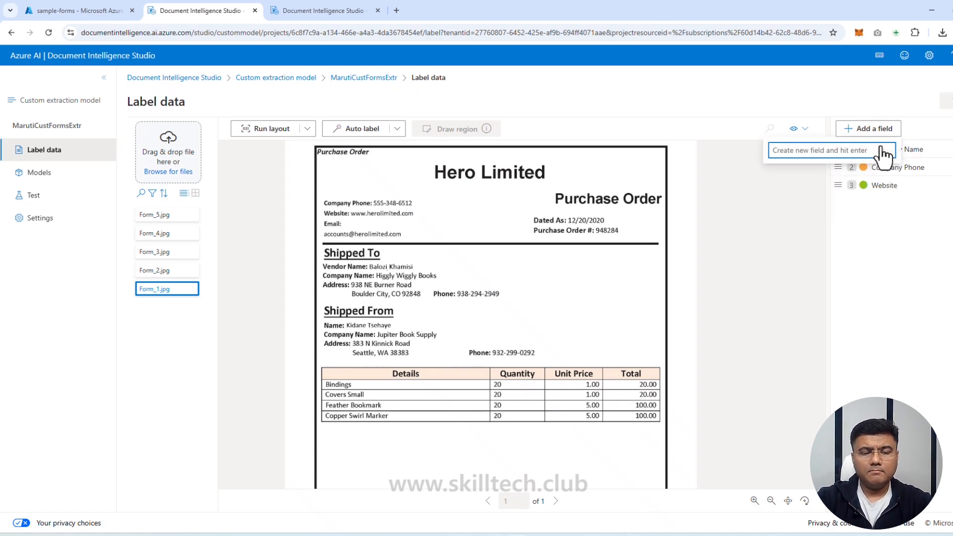
type("Email")
key("Return")
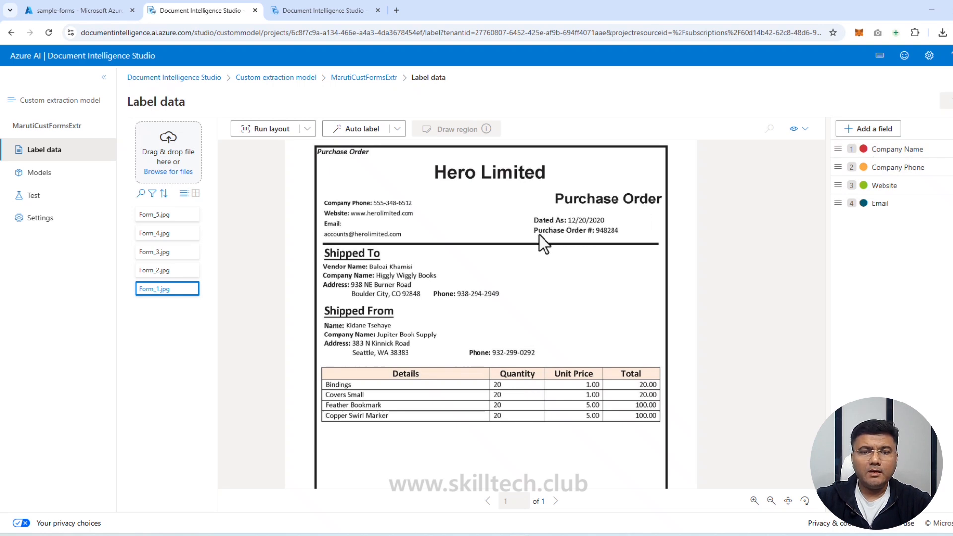
Add a label field of type Field named PO date
left_click(875, 130)
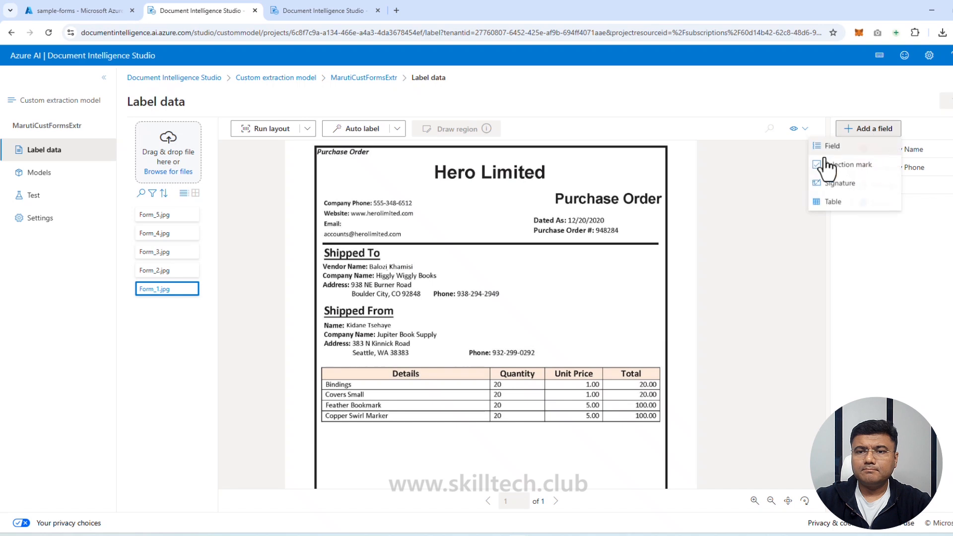
left_click(841, 152)
type("PO ")
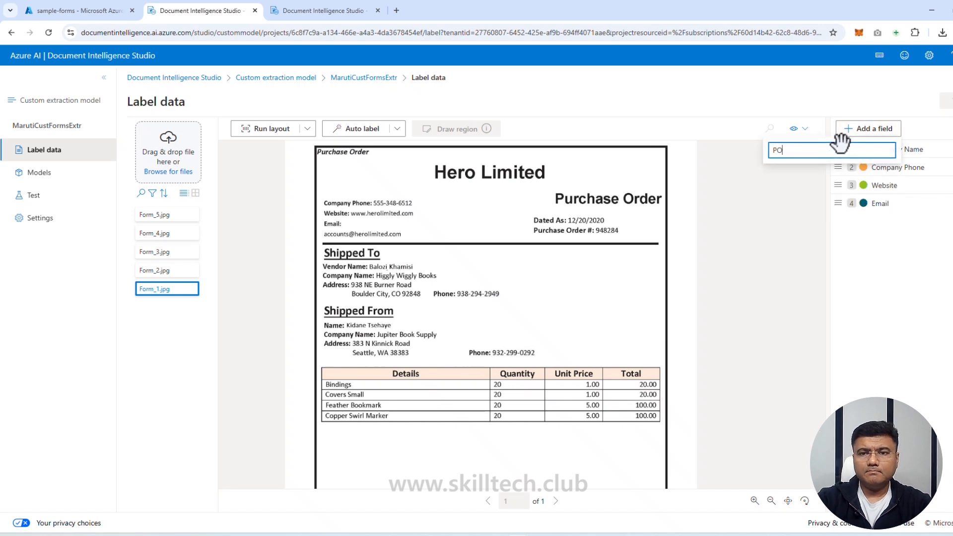
type("date")
key("Return")
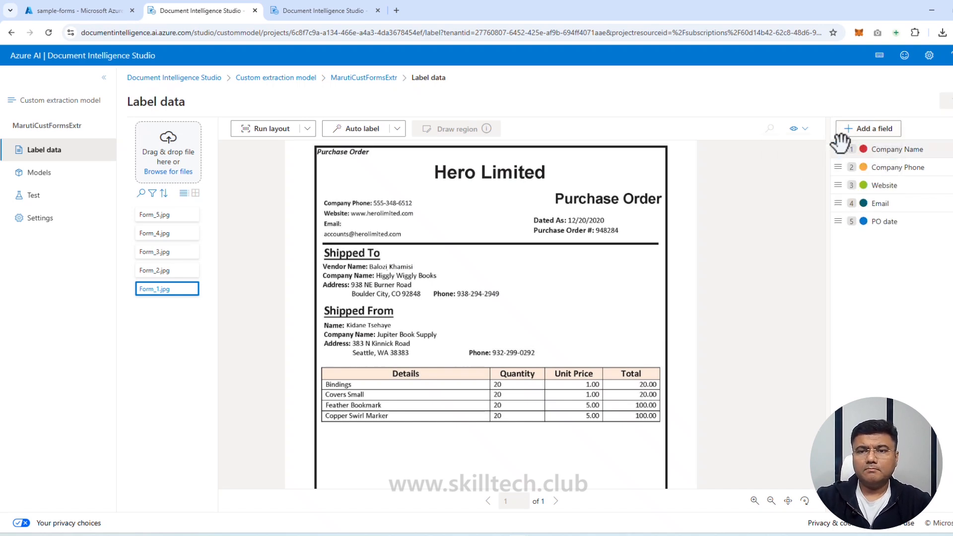
Add a label field of type Field named PO Number
left_click(876, 130)
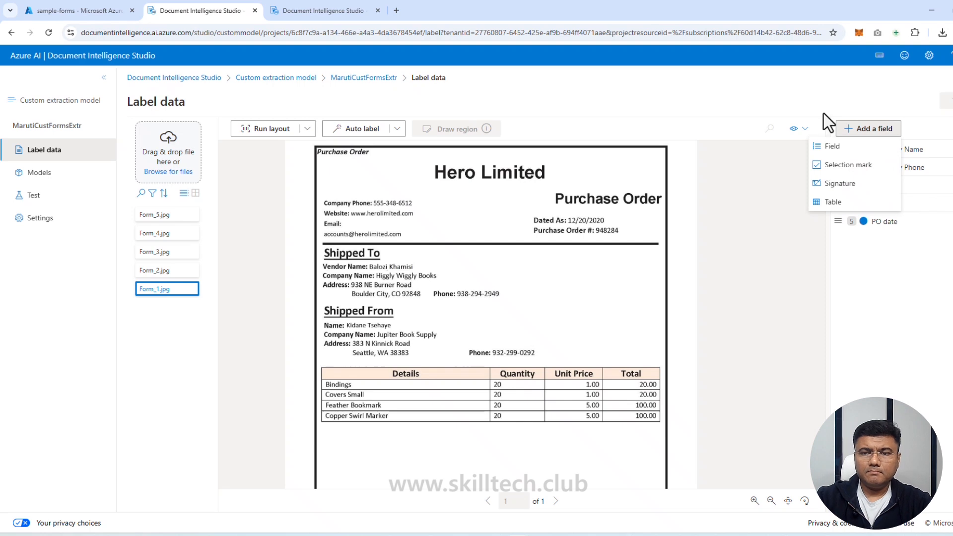
left_click(839, 149)
type("PO")
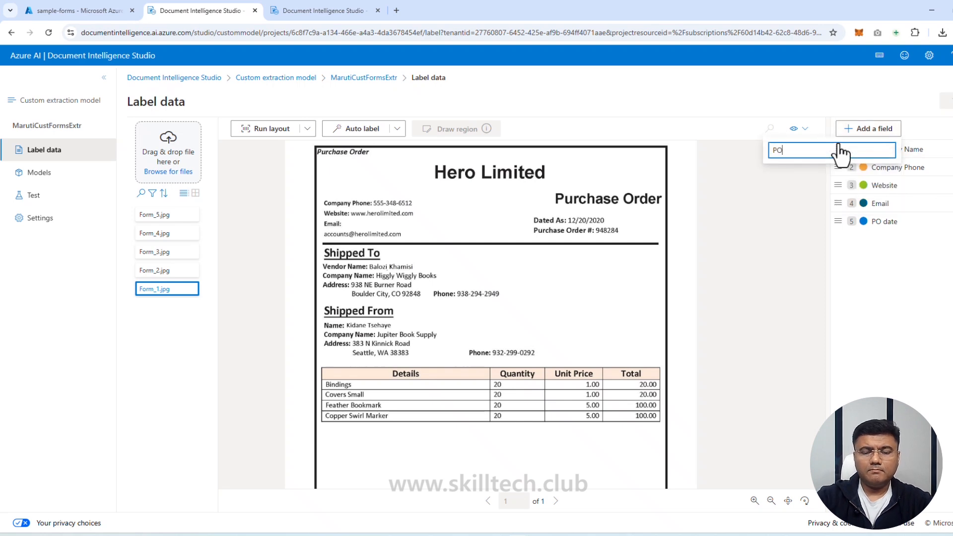
type(" Number")
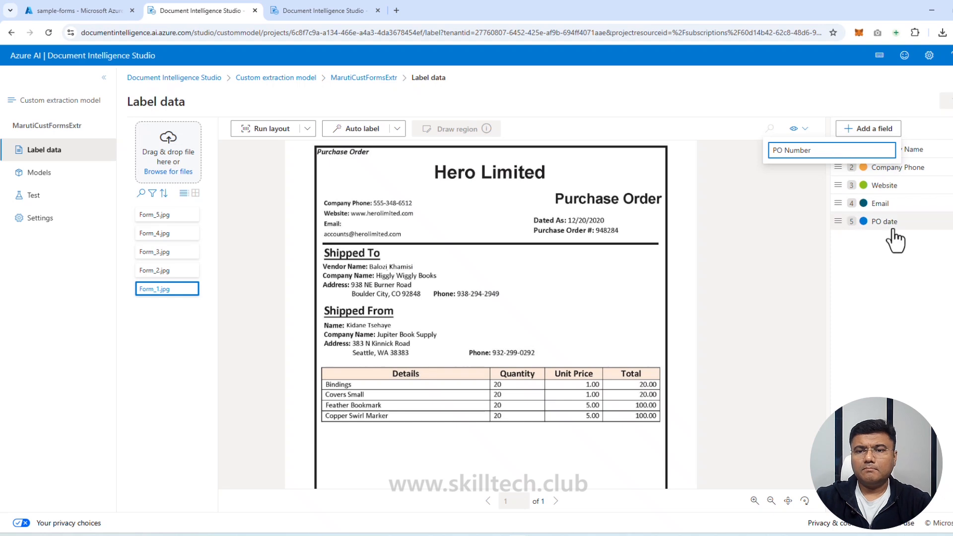
key("Return")
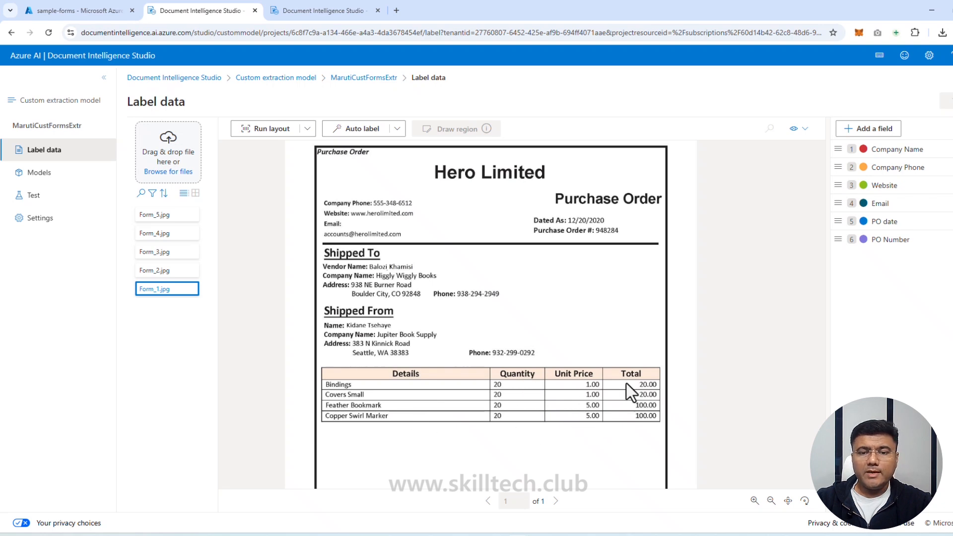
Add two more label fields of type Field named Products and Qty
left_click(875, 128)
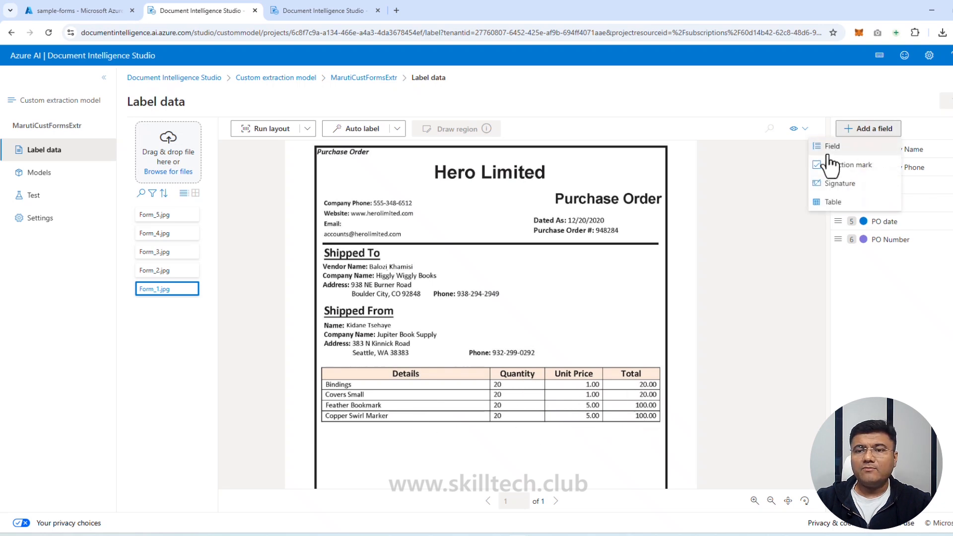
left_click(839, 146)
type("Products")
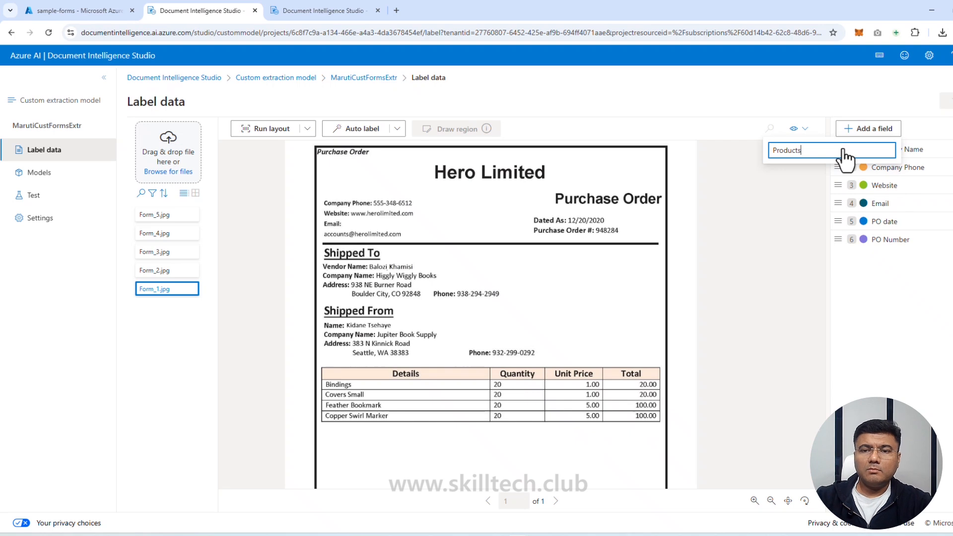
key("Return")
left_click(863, 131)
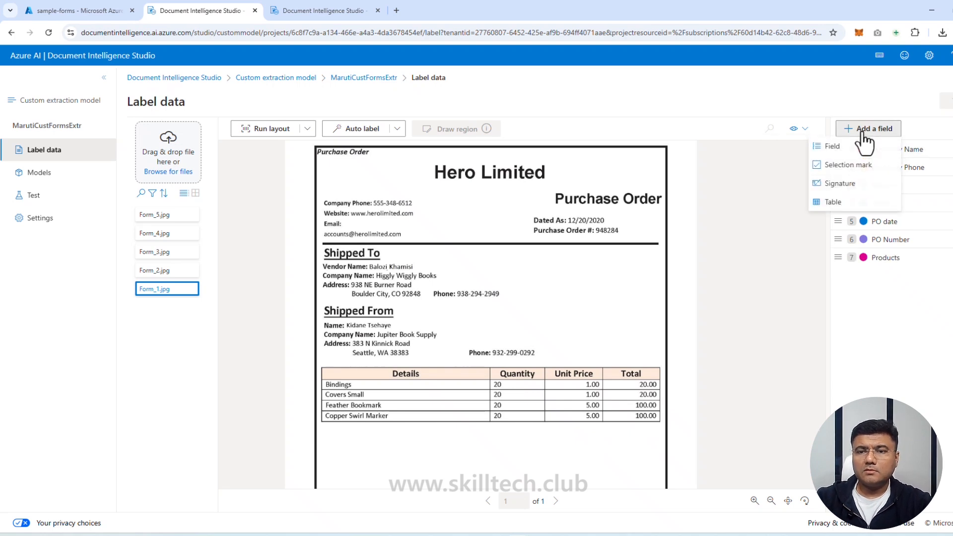
left_click(850, 149)
type("Qty")
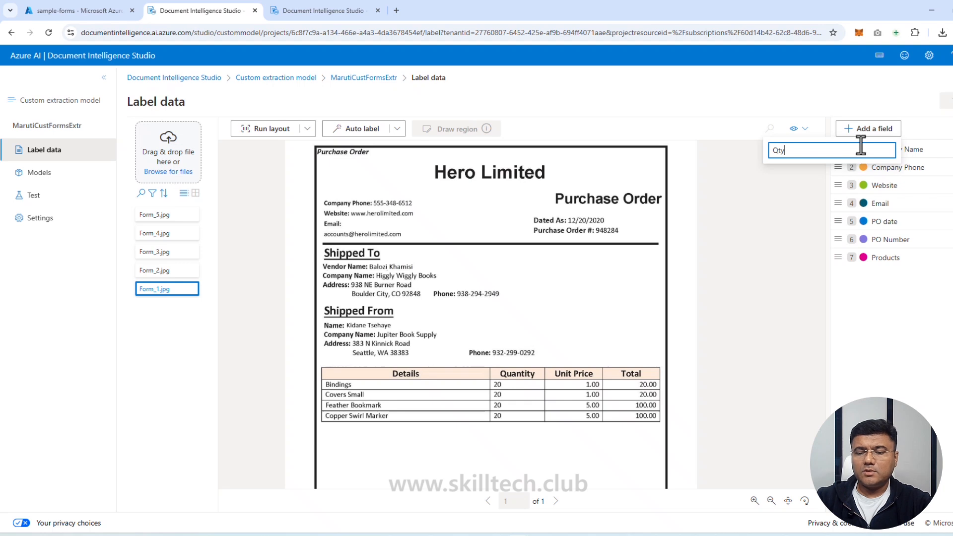
key("Return")
Add the last two label fields of type Field, named Unit Price and Total
left_click(866, 130)
left_click(847, 148)
type("Unit")
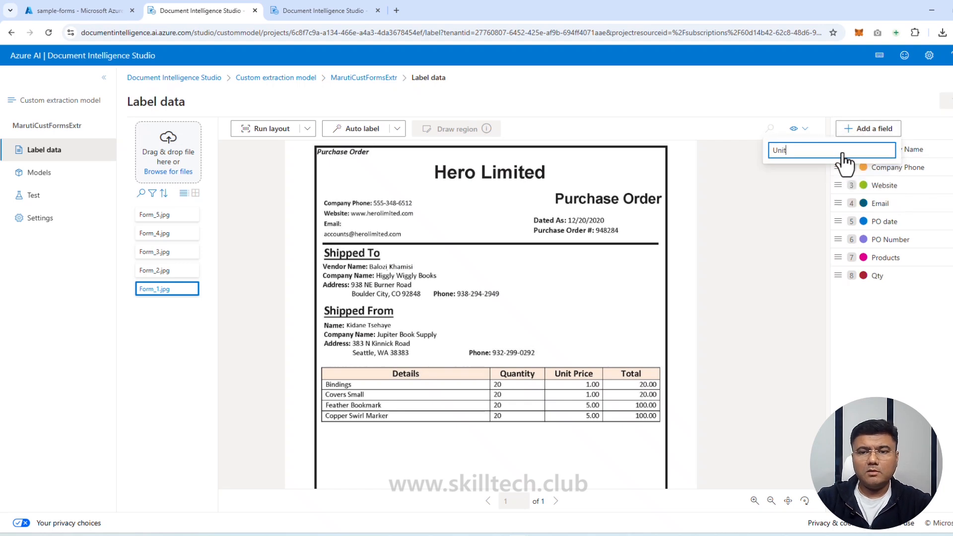
type(" Price")
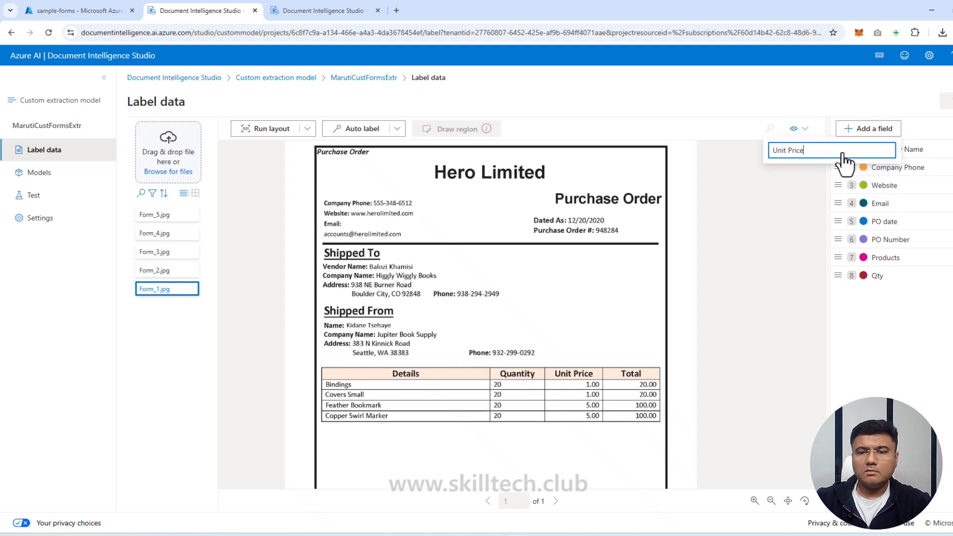
key("Return")
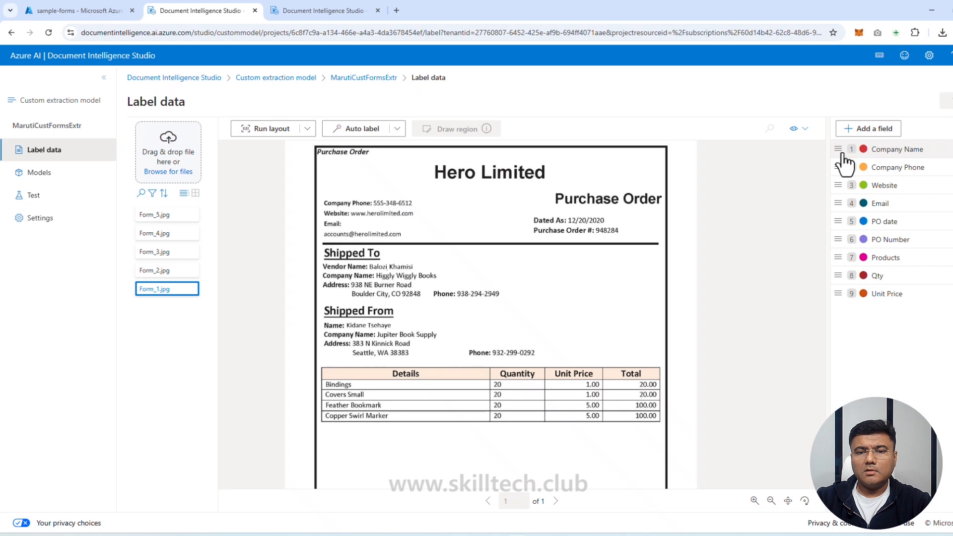
left_click(875, 130)
left_click(871, 146)
type("Total")
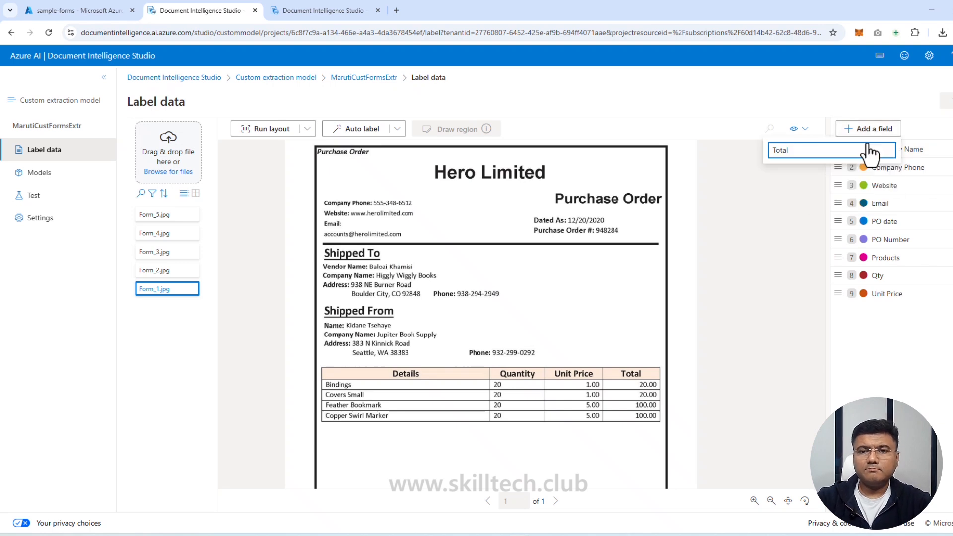
key("Return")
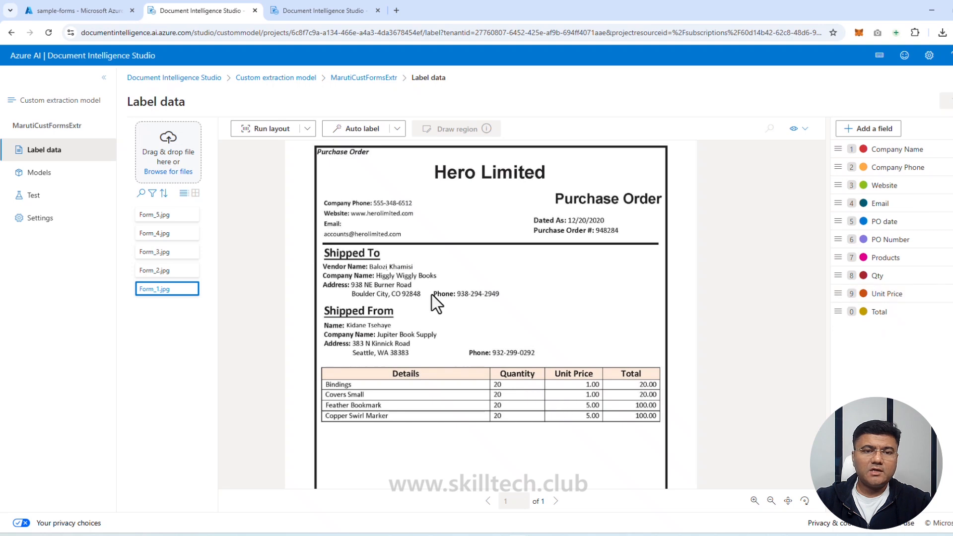
Review the lower part of Form_1.jpg and inspect the sub type options of the Company Name field
left_click_drag(548, 362, 562, 239)
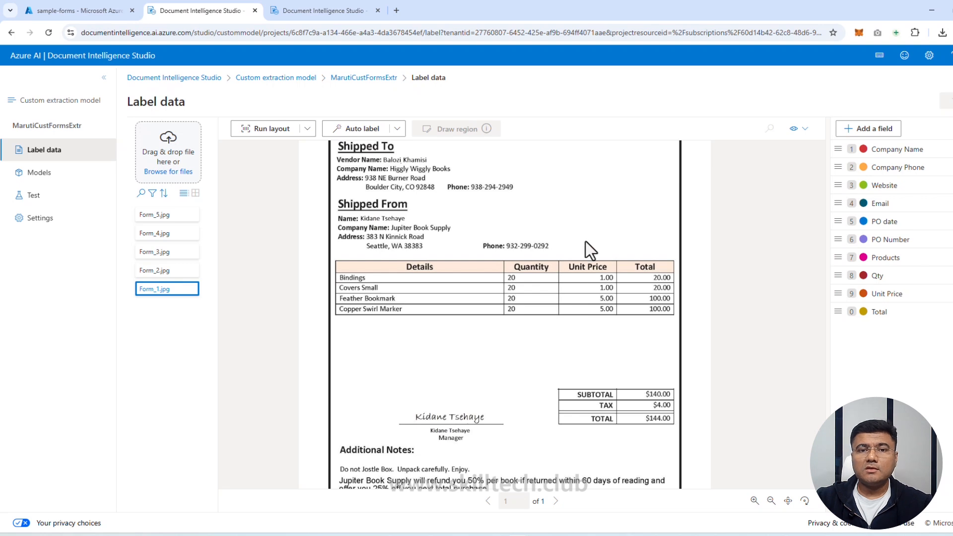
scroll(585, 242, "up", 5)
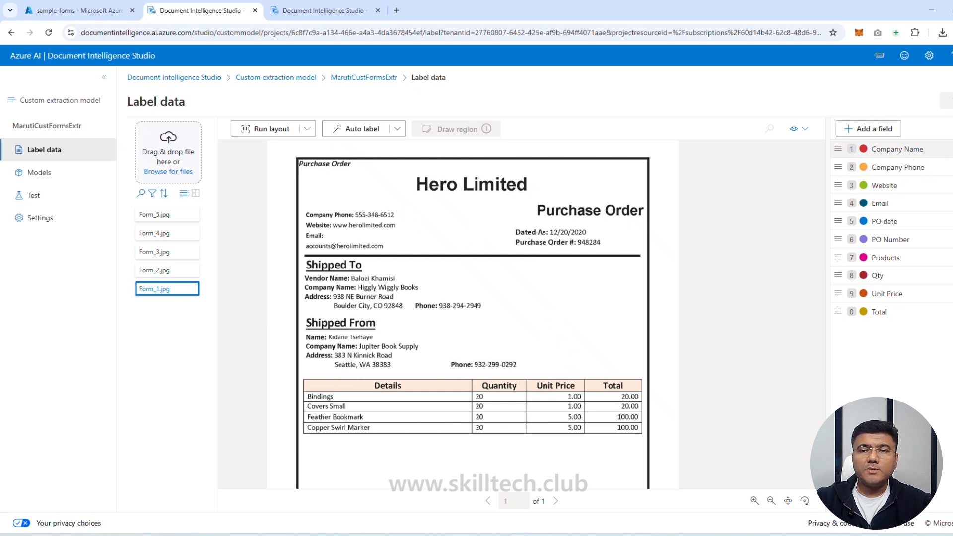
left_click(952, 149)
mouse_move(913, 164)
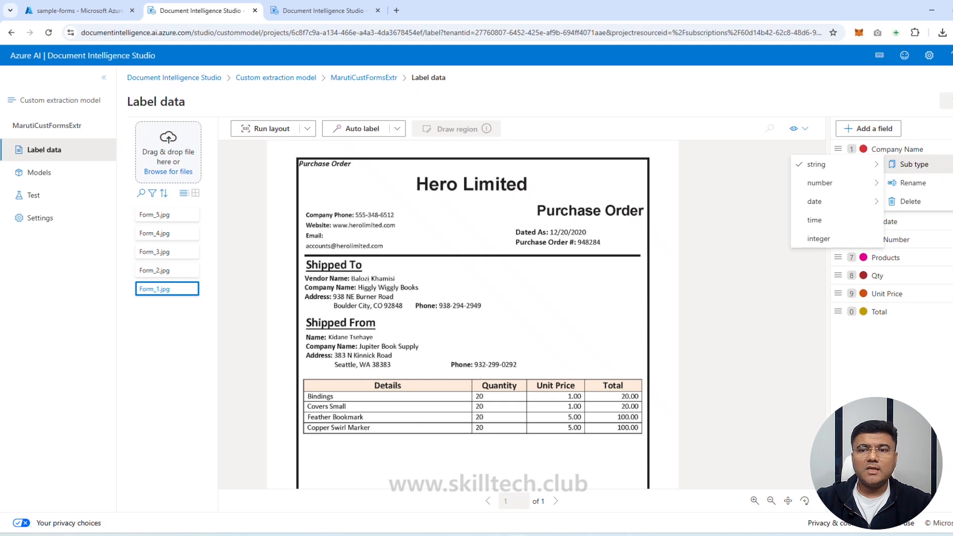
mouse_move(844, 165)
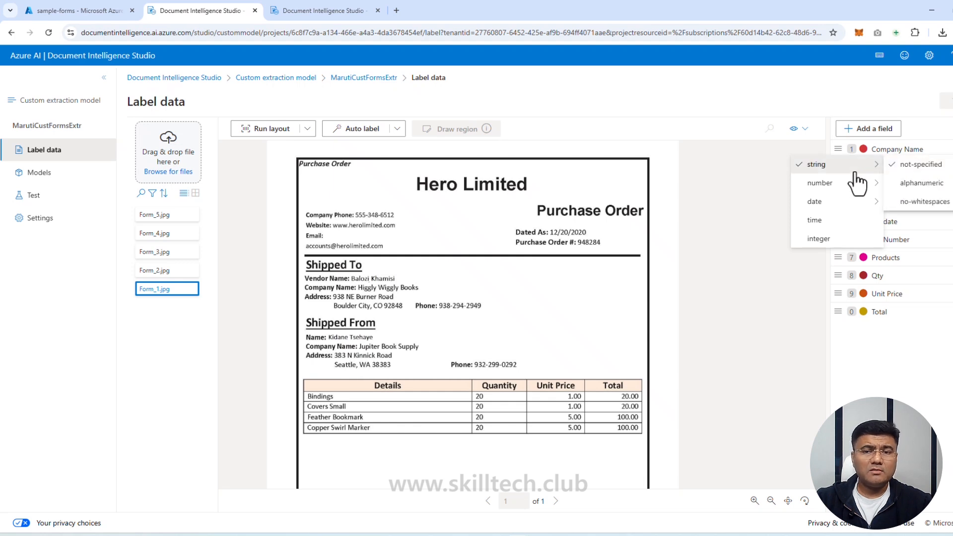
left_click(906, 354)
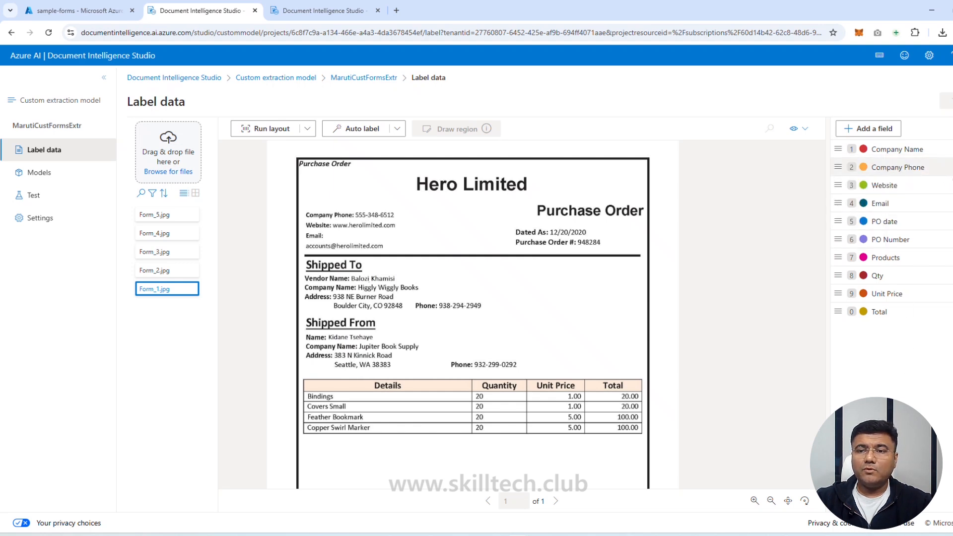
Set the Company Phone field's sub type to number with the not-specified format
left_click(945, 167)
mouse_move(943, 191)
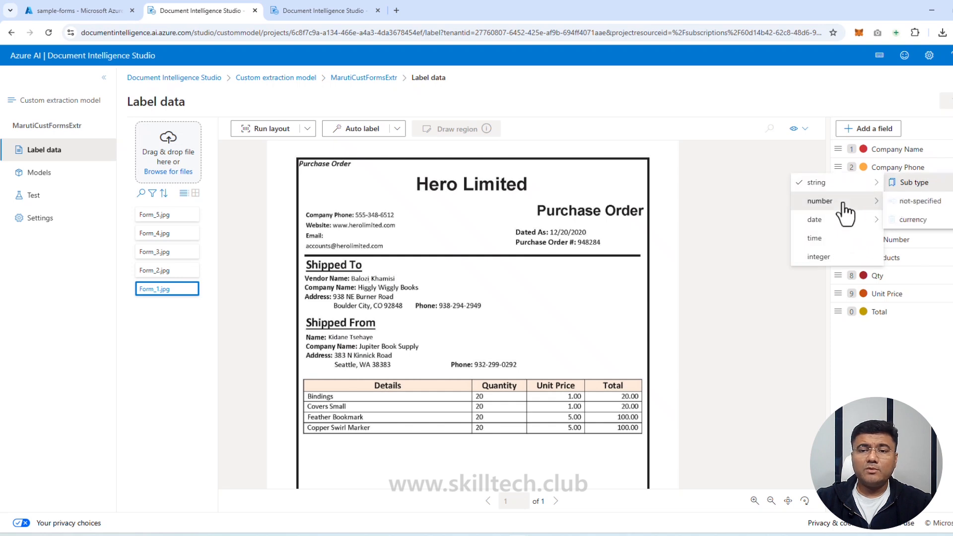
mouse_move(846, 201)
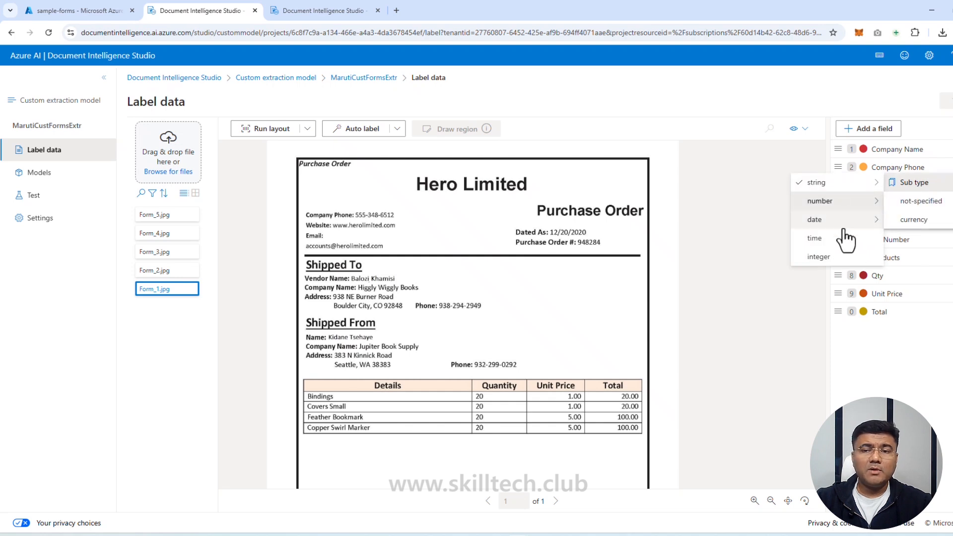
left_click(927, 205)
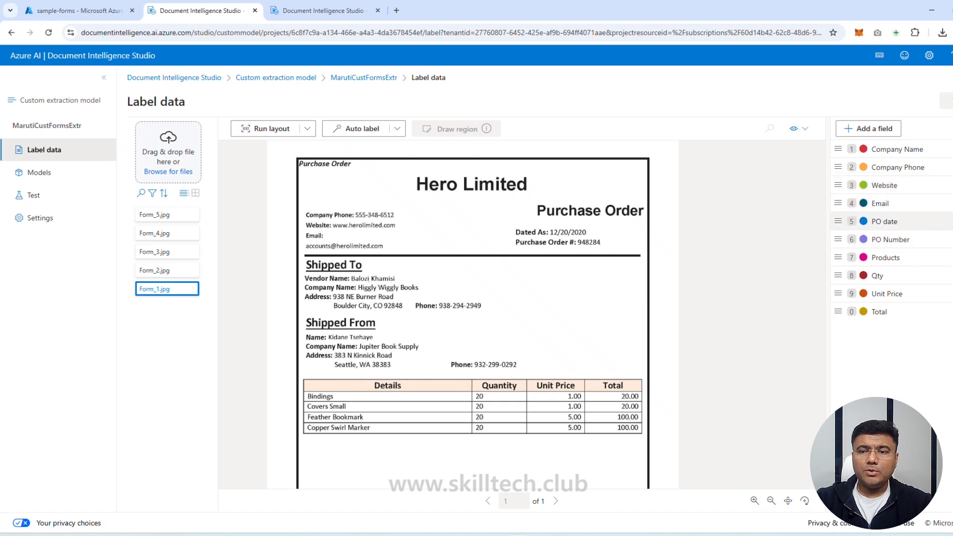
Set the PO date field's sub type to date with the mdy format
left_click(952, 221)
mouse_move(950, 240)
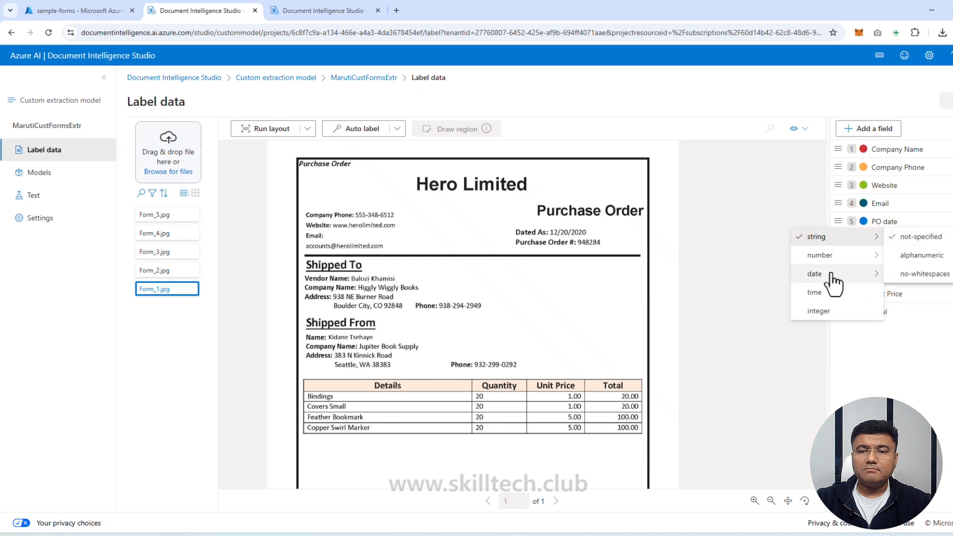
mouse_move(834, 281)
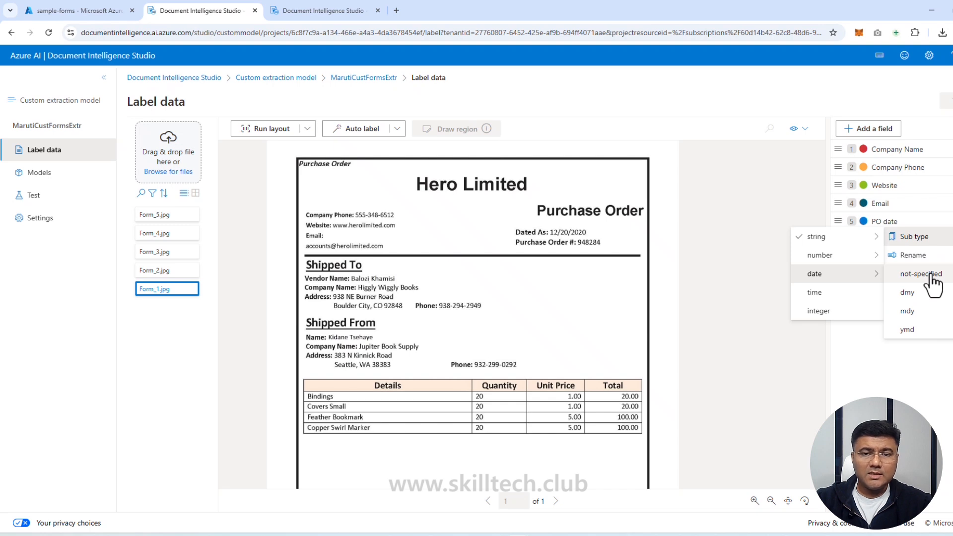
left_click(911, 312)
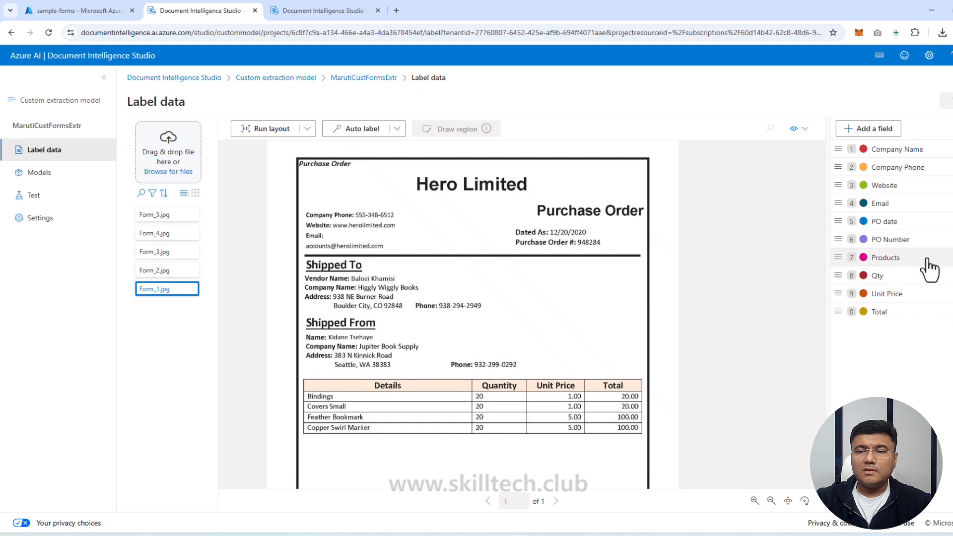
Check the Products field's sub type and set the Qty field's sub type to number with the not-specified format
left_click(945, 258)
mouse_move(949, 274)
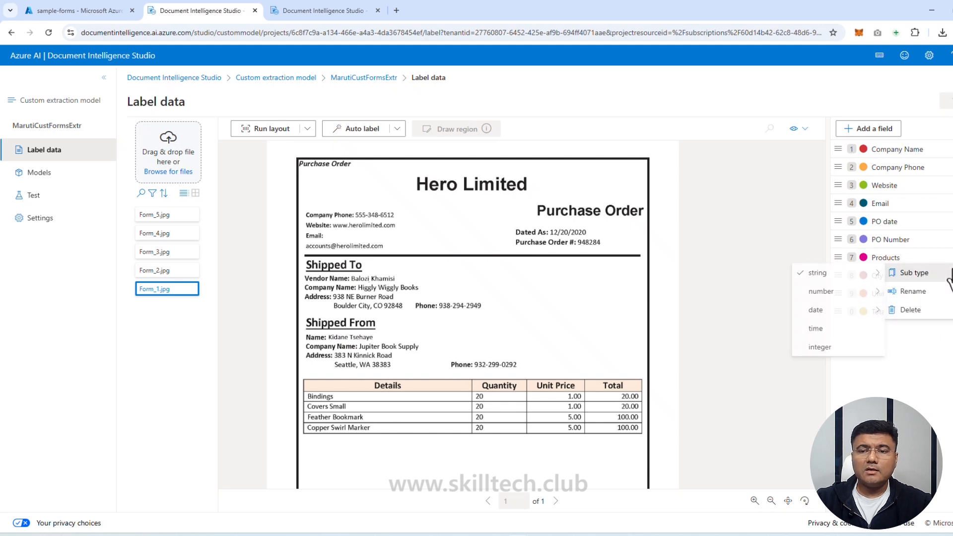
left_click(832, 386)
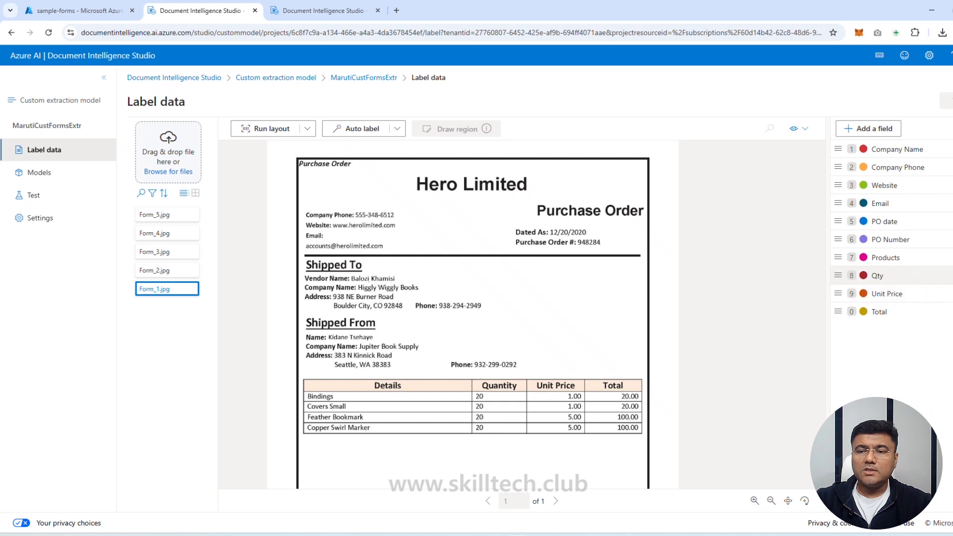
left_click(951, 275)
mouse_move(945, 293)
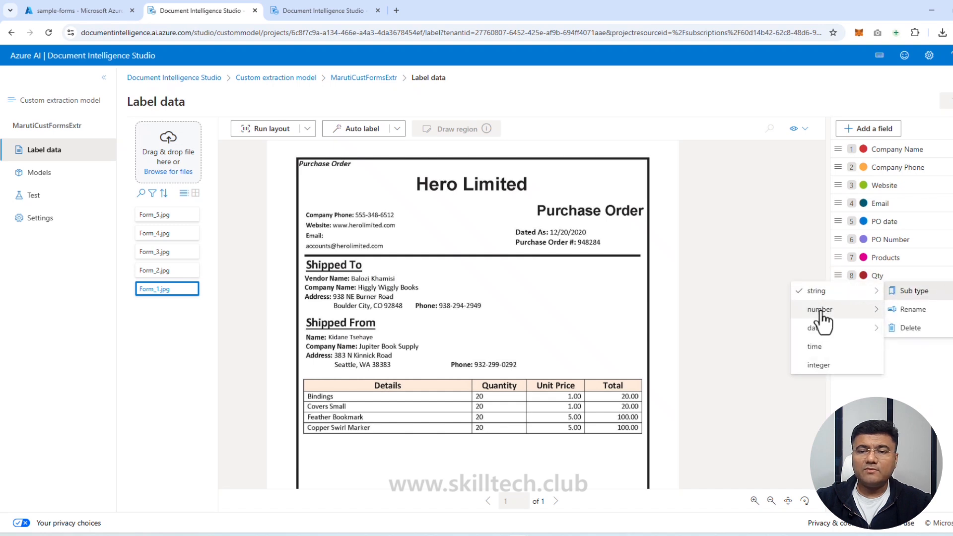
mouse_move(820, 317)
left_click(910, 312)
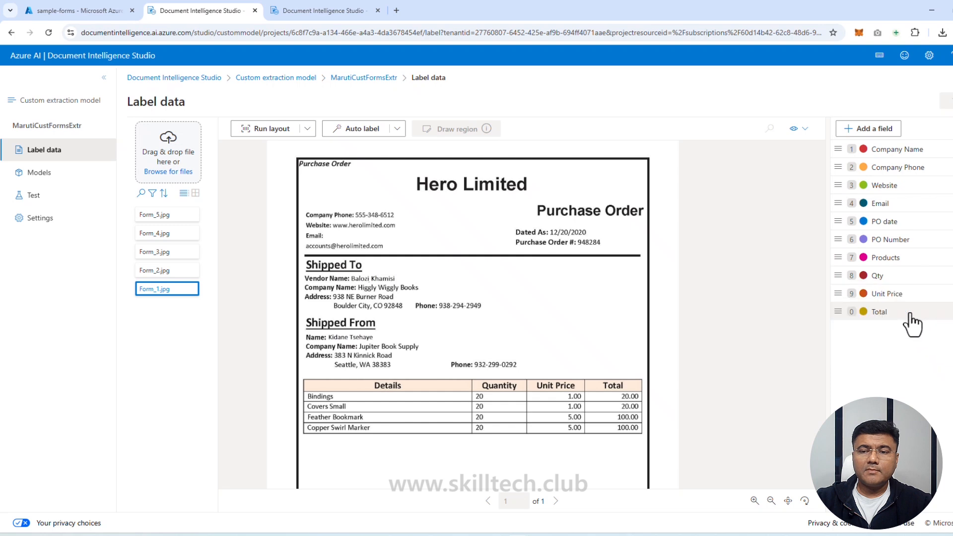
Set the Unit Price field's sub type to number with the currency format
left_click(952, 293)
mouse_move(913, 311)
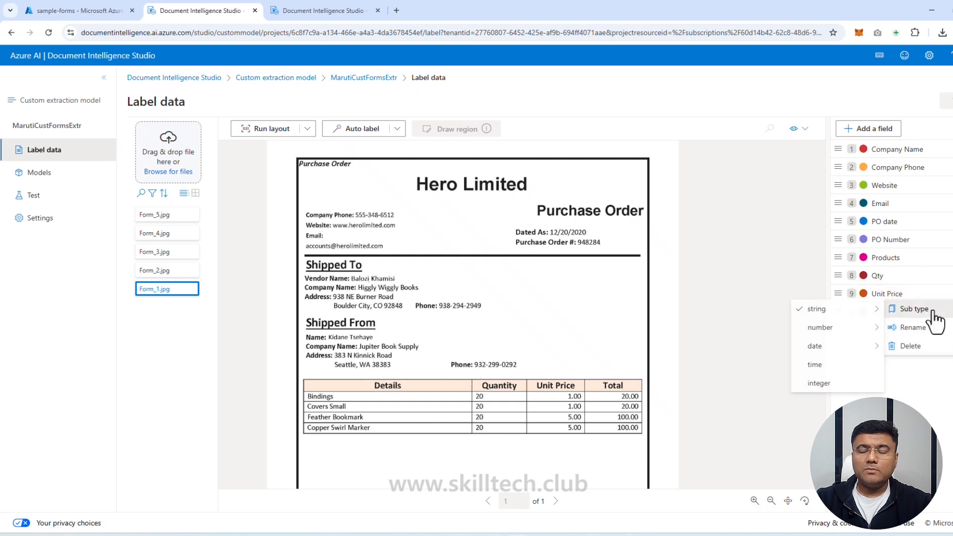
mouse_move(830, 328)
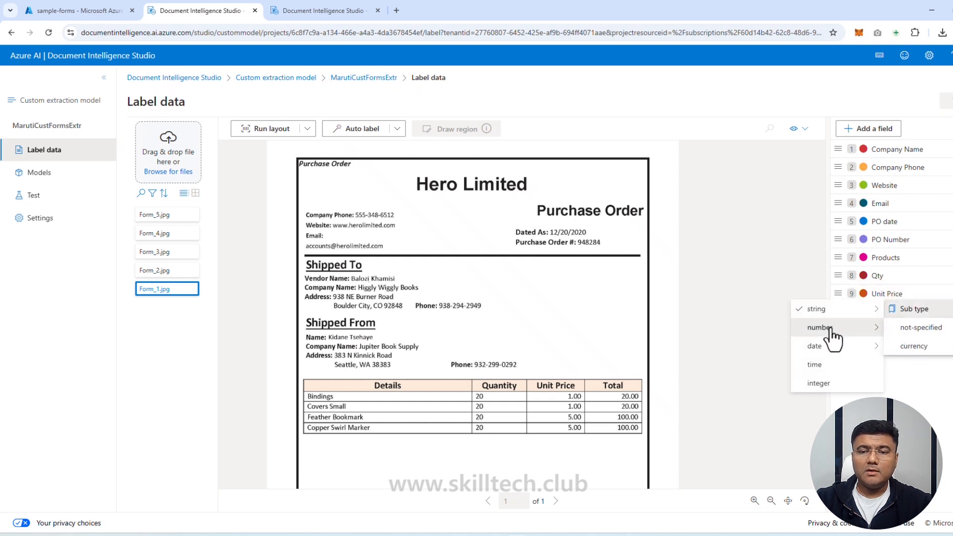
left_click(918, 347)
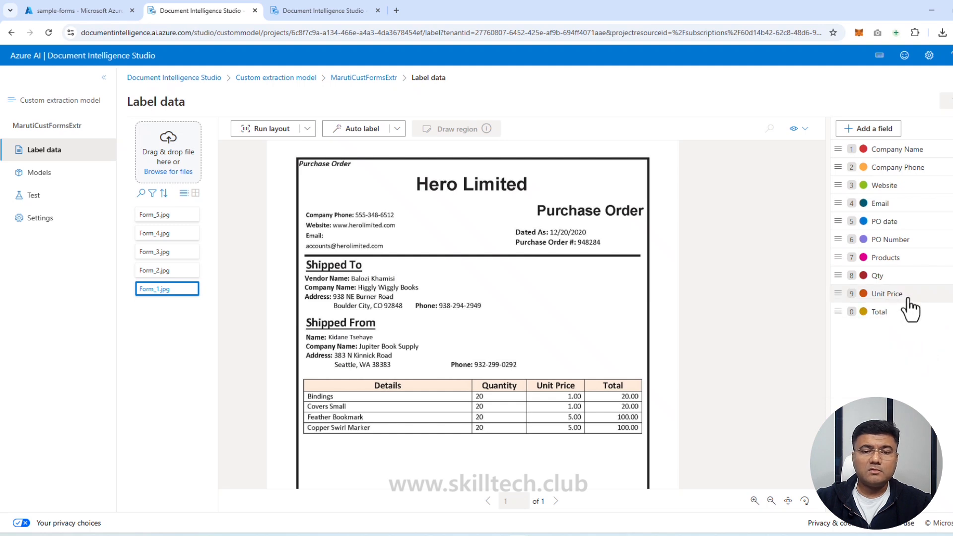
Set the Total field's sub type to number with the currency format
right_click(894, 312)
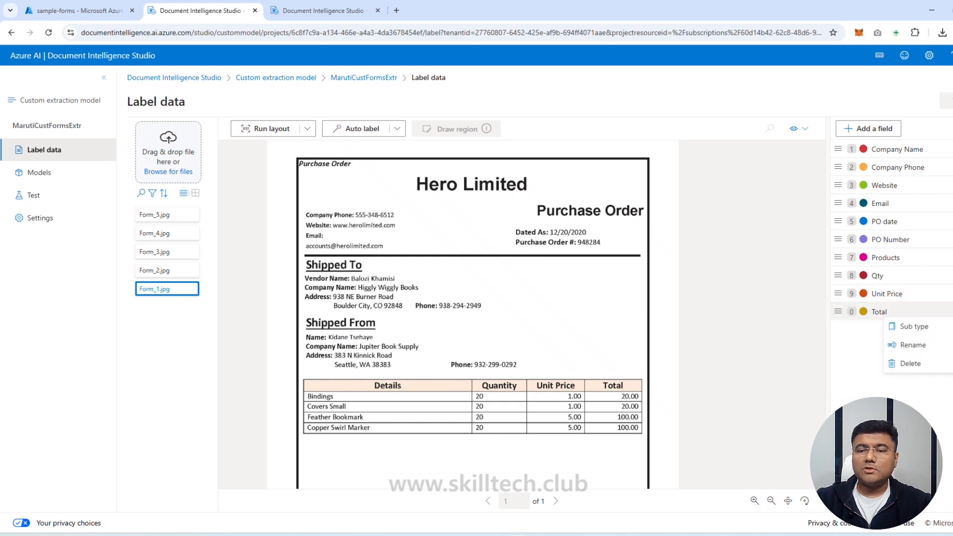
mouse_move(922, 332)
mouse_move(843, 346)
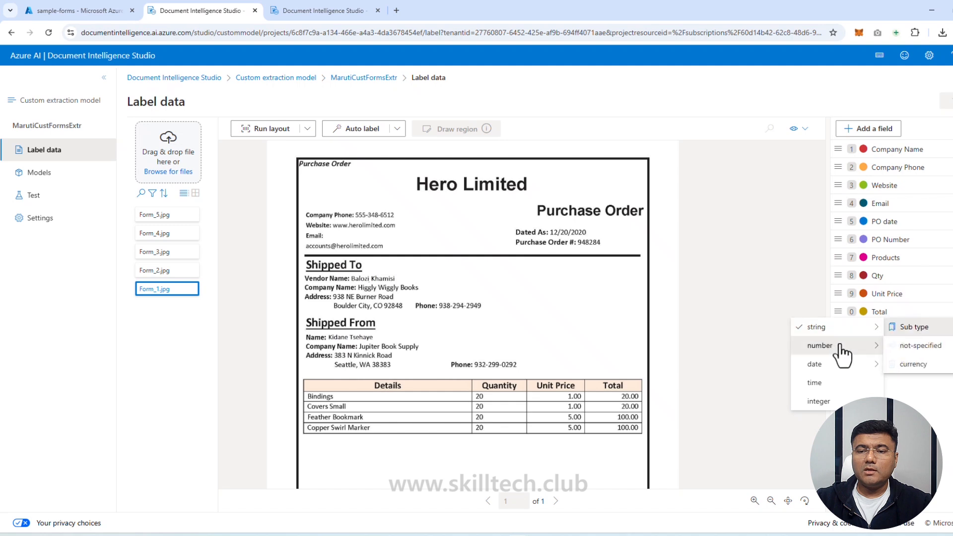
left_click(917, 365)
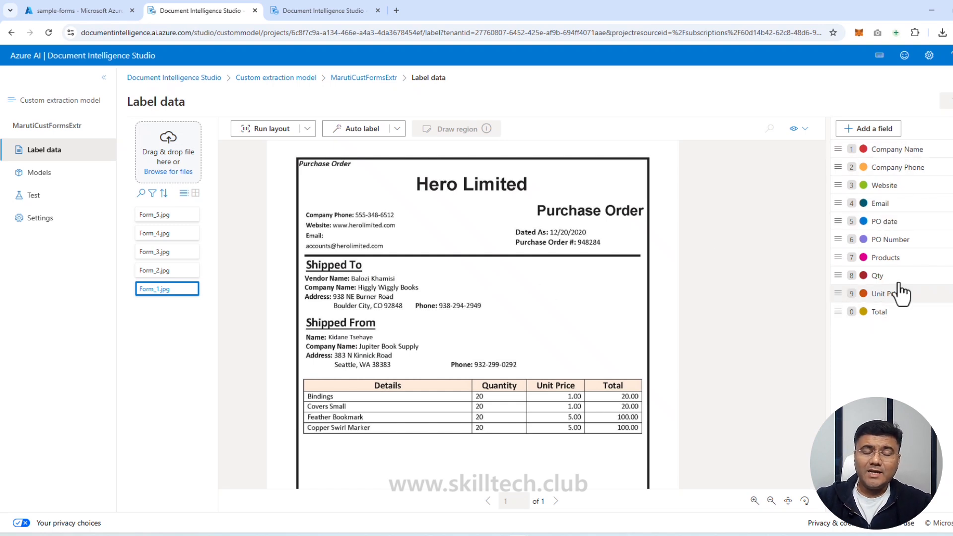
Run layout analysis on Form_1.jpg and label the heading Hero Limited as Company Name
left_click(264, 130)
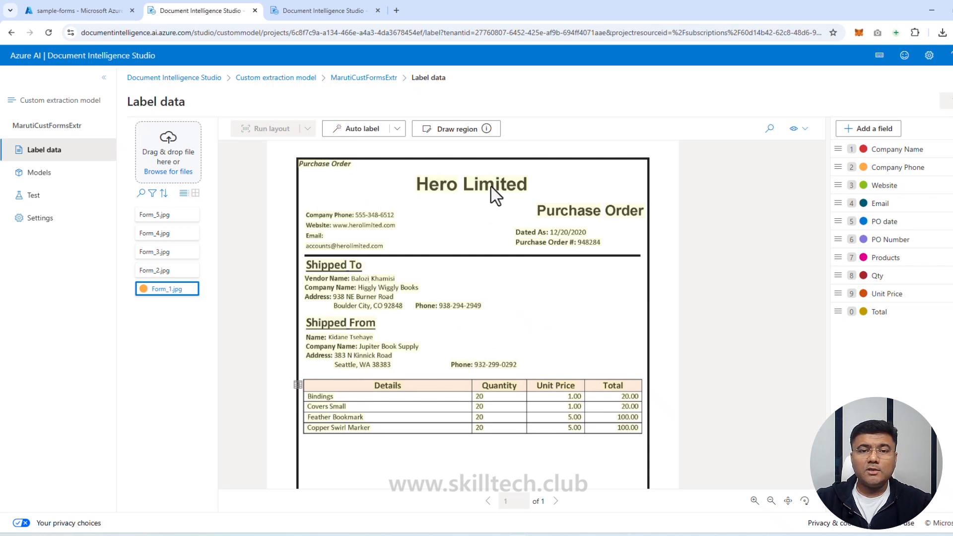
left_click(475, 186)
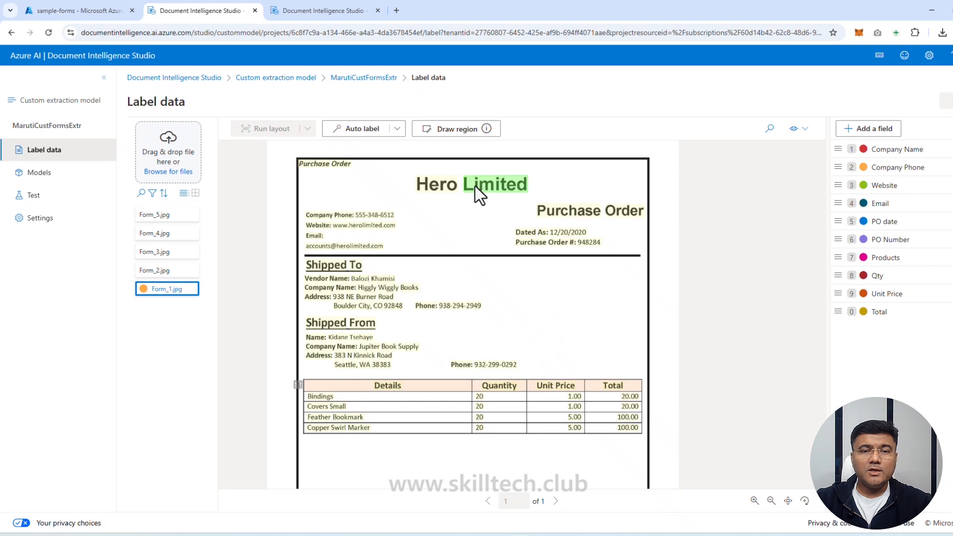
left_click(431, 187)
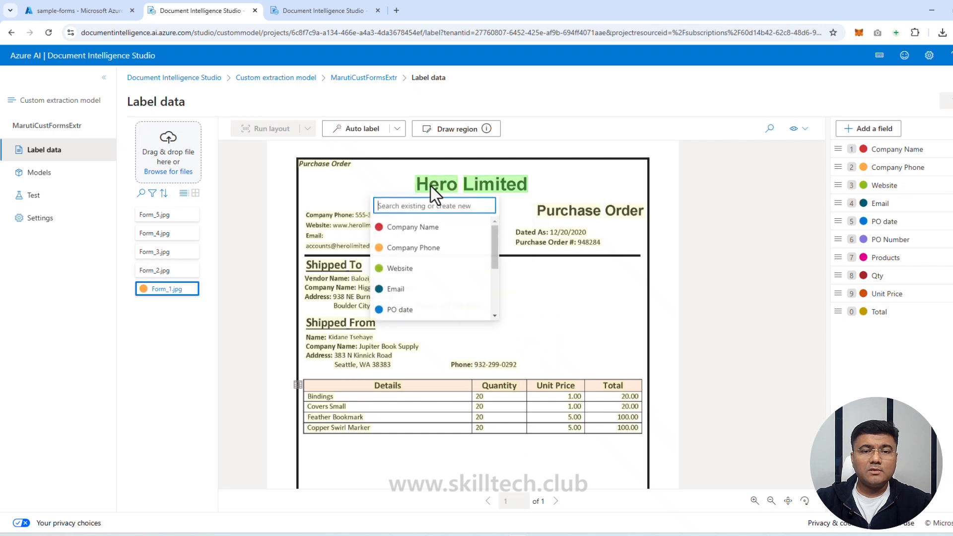
left_click(437, 228)
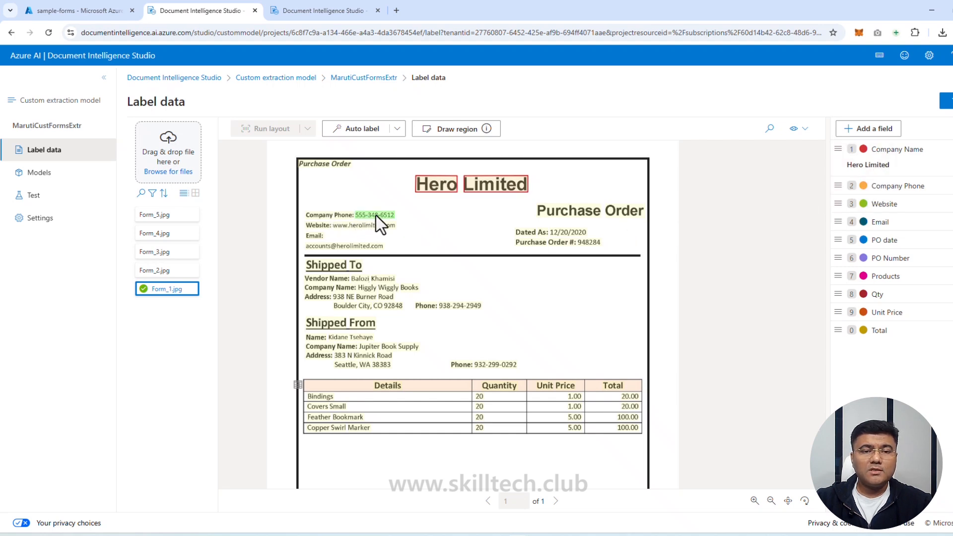
Label the contact details under the heading with the Company Phone, Website and Email fields
left_click(374, 278)
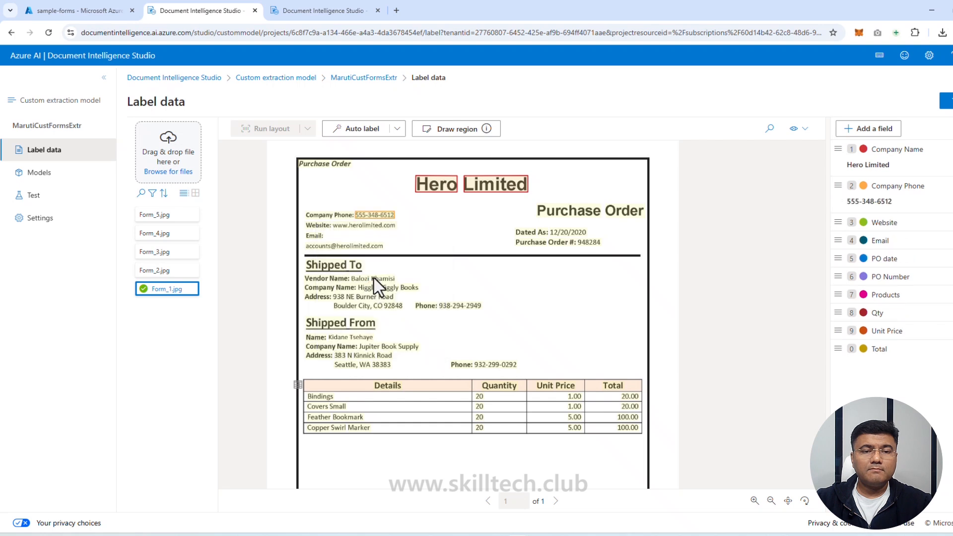
mouse_move(332, 227)
left_mouse_down()
mouse_move(375, 227)
mouse_move(347, 229)
left_mouse_up()
left_click(351, 228)
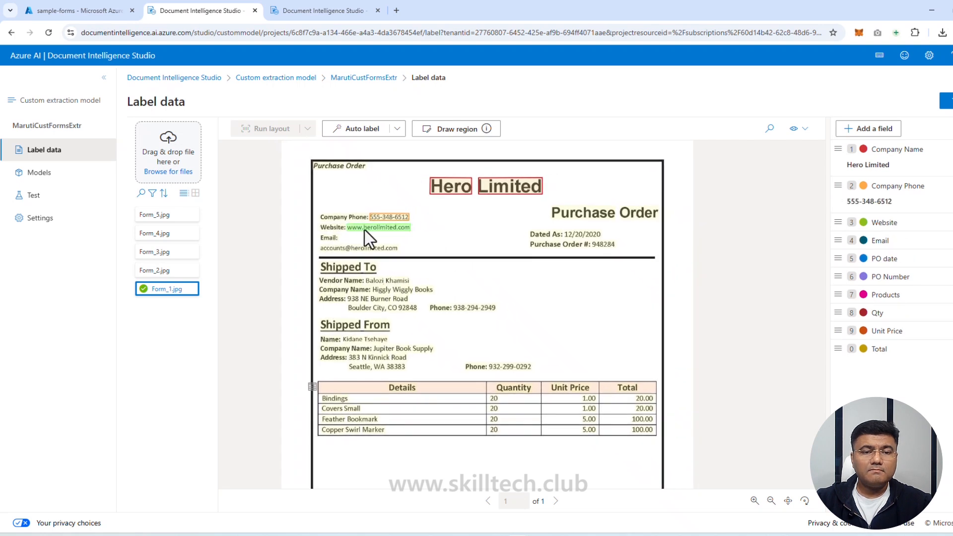
left_click(350, 314)
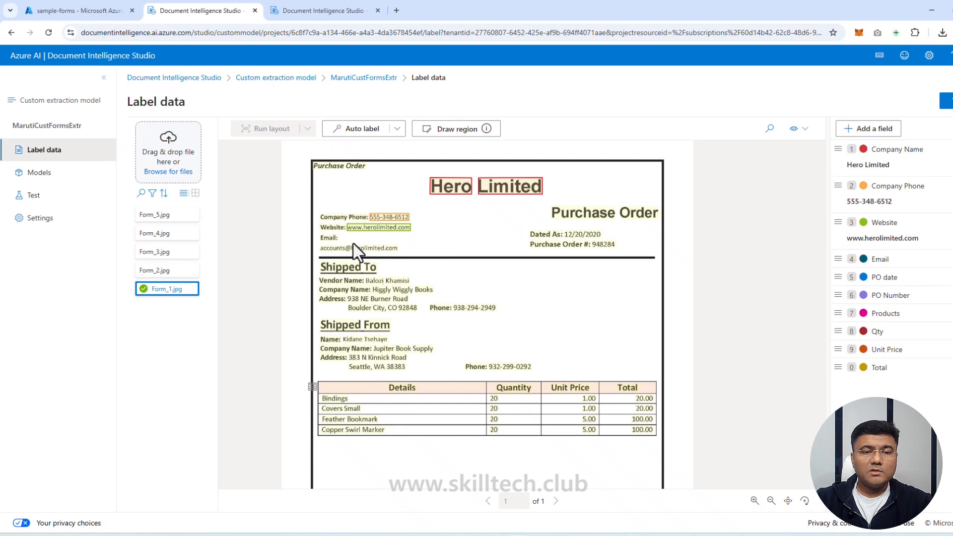
left_click_drag(341, 251, 356, 251)
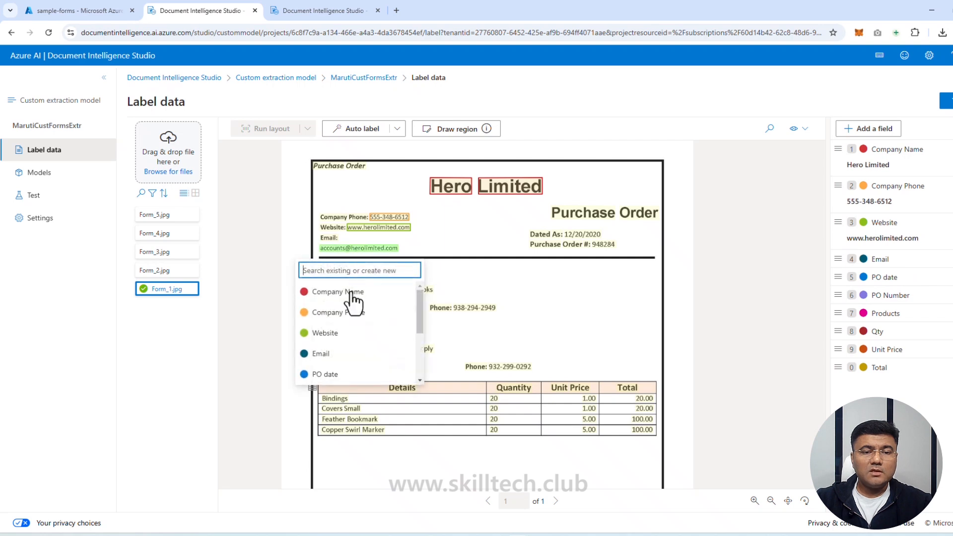
left_click(340, 355)
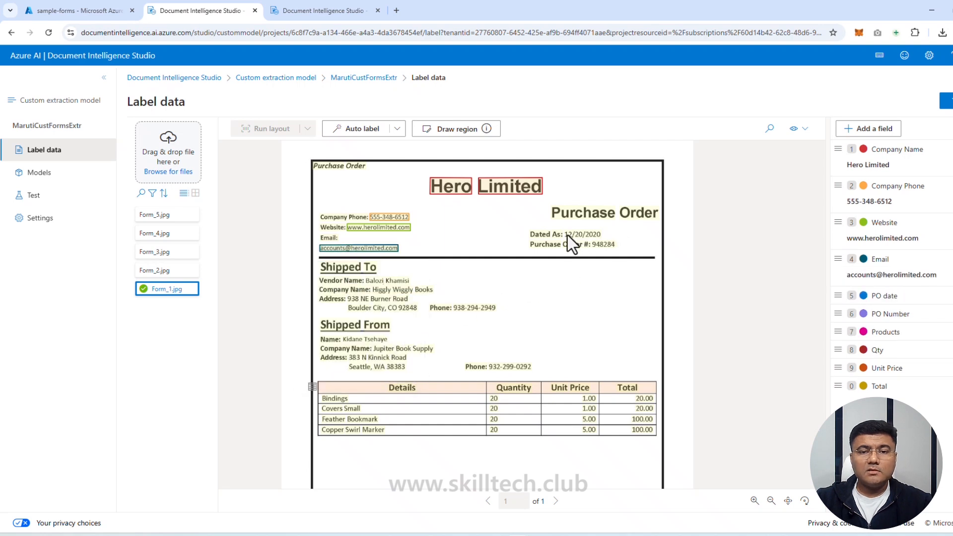
Label the Dated As value as PO date and the purchase order number as PO Number
left_click_drag(576, 236, 585, 236)
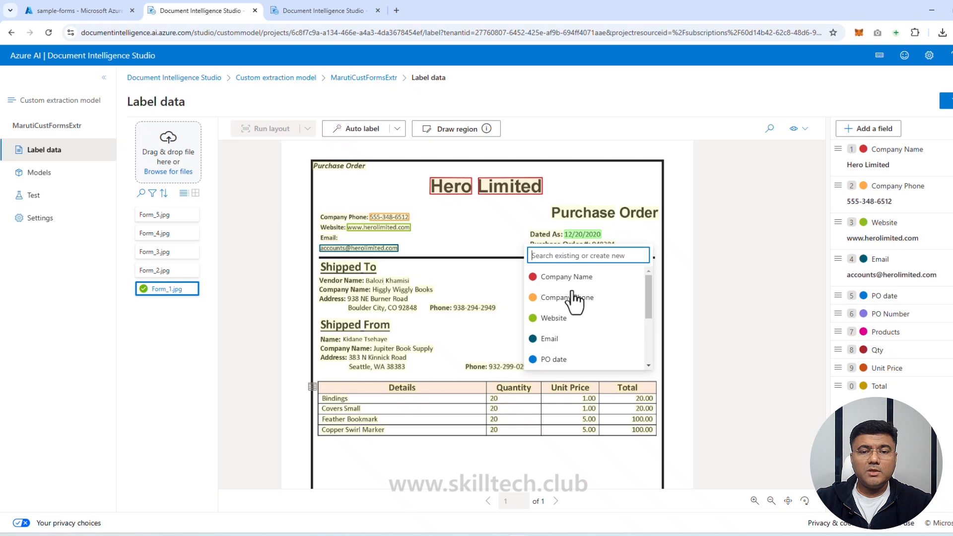
left_click(564, 361)
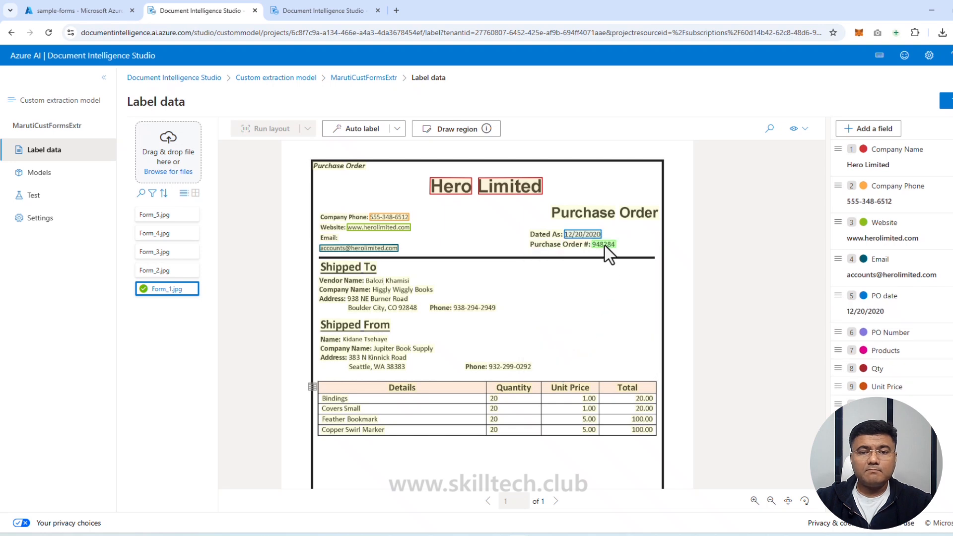
left_click_drag(604, 245, 604, 245)
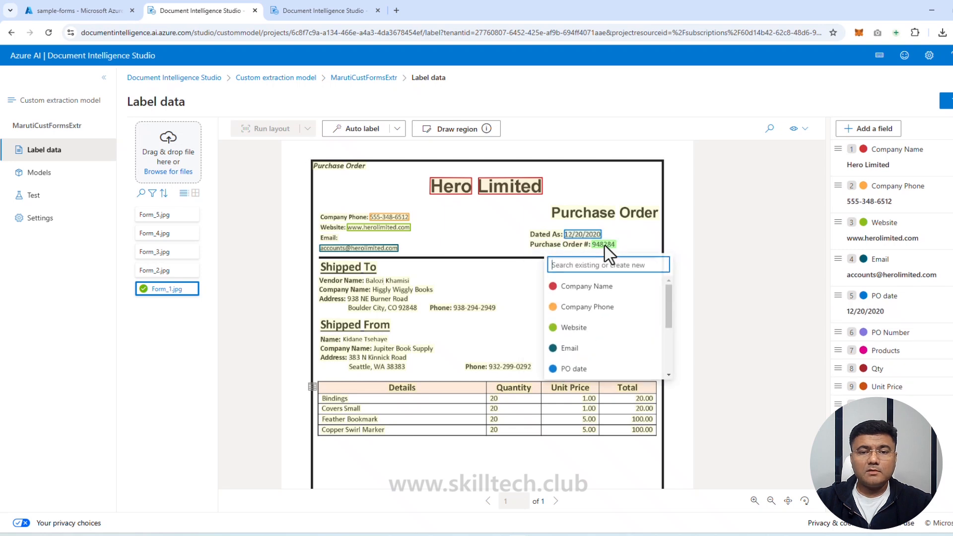
scroll(600, 347, "down", 1)
left_click(591, 339)
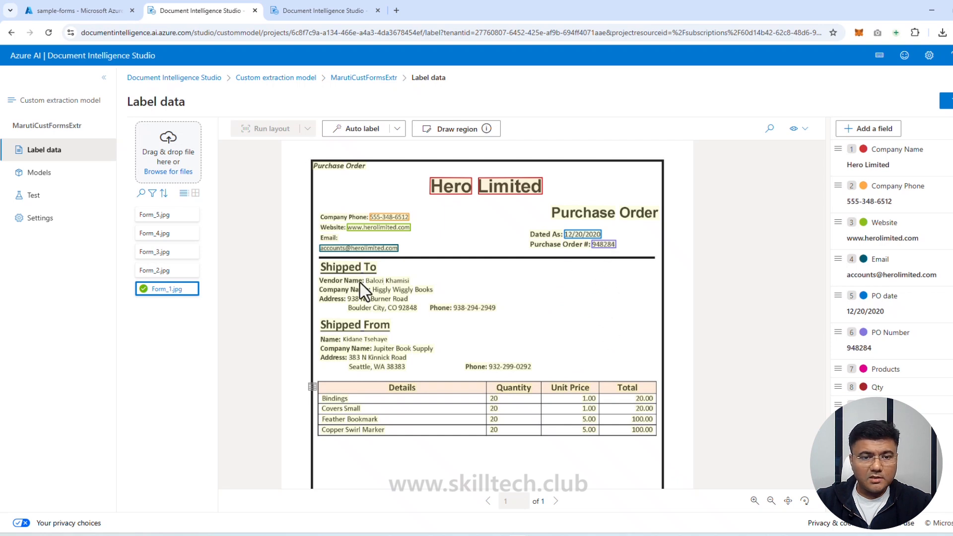
Label the table's Details header as Products and its Quantity header as Qty
left_click(395, 390)
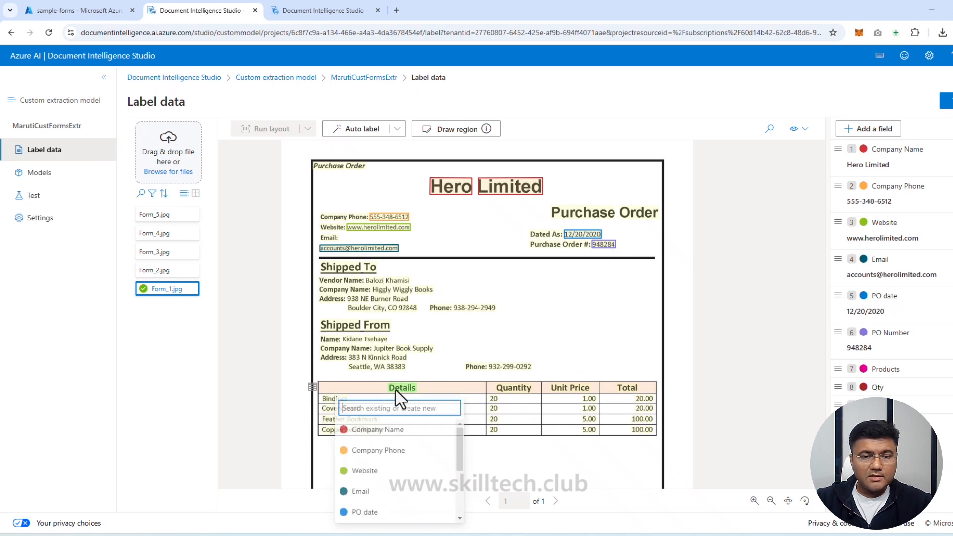
scroll(382, 504, "down", 1)
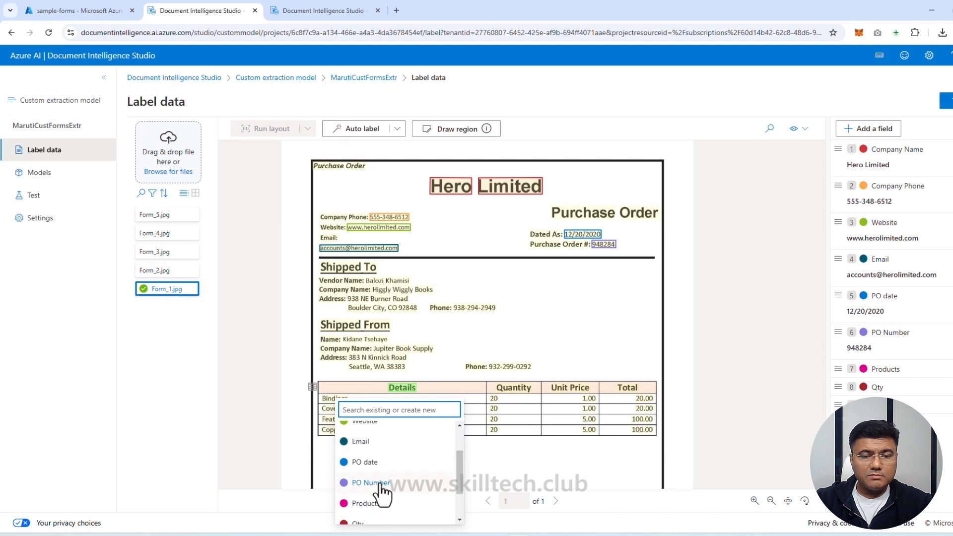
left_click(380, 514)
left_click(514, 391)
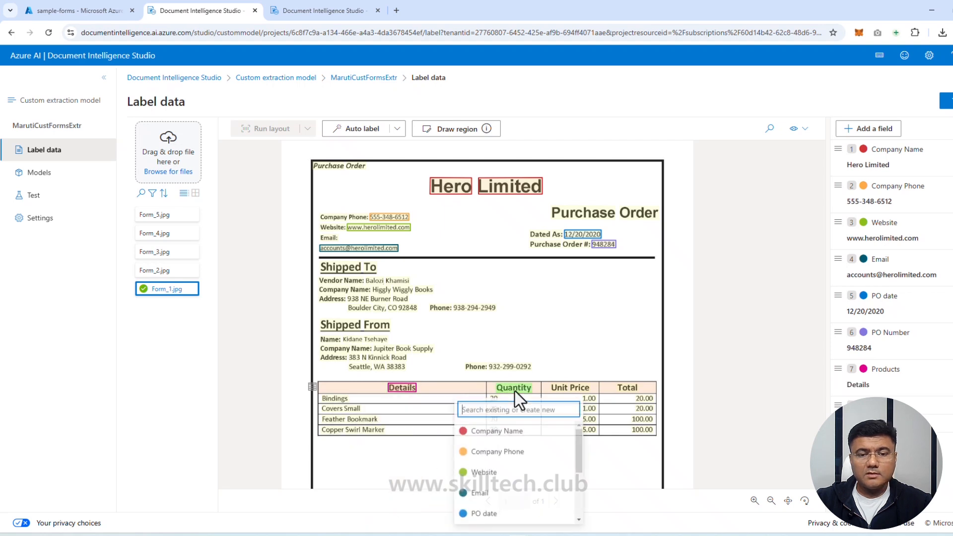
scroll(501, 497, "down", 2)
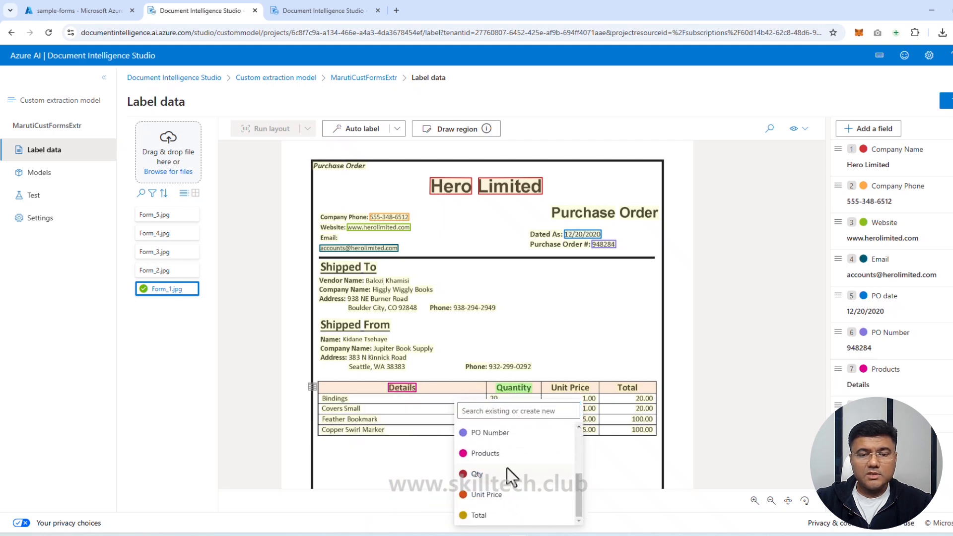
left_click(508, 471)
Label the table's Unit Price header words as Unit Price and its Total header as Total
left_click(576, 389)
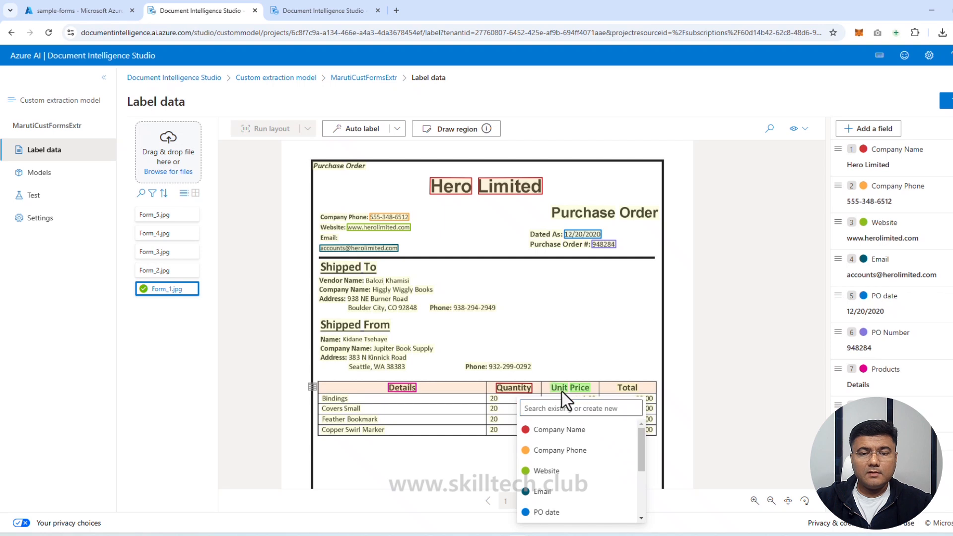
left_click(560, 390)
scroll(546, 476, "down", 3)
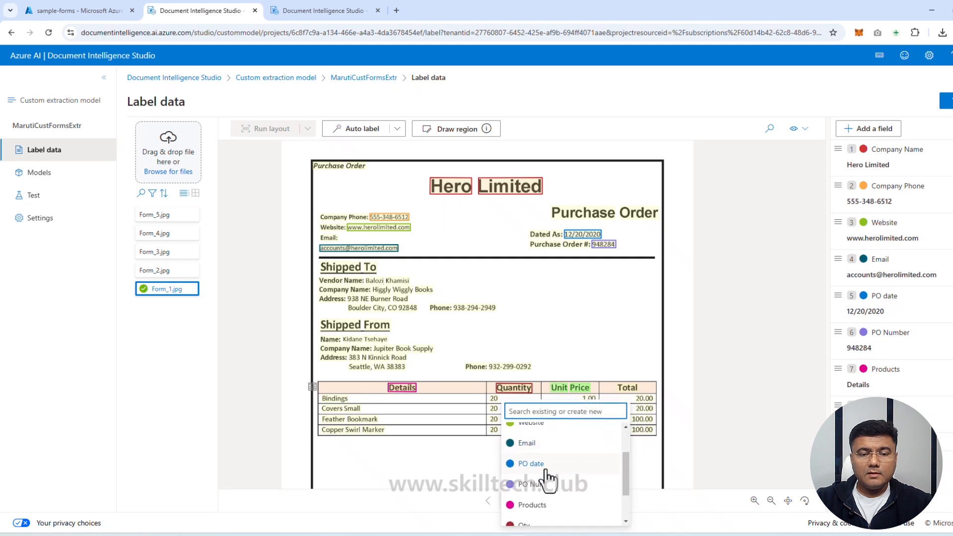
left_click(547, 492)
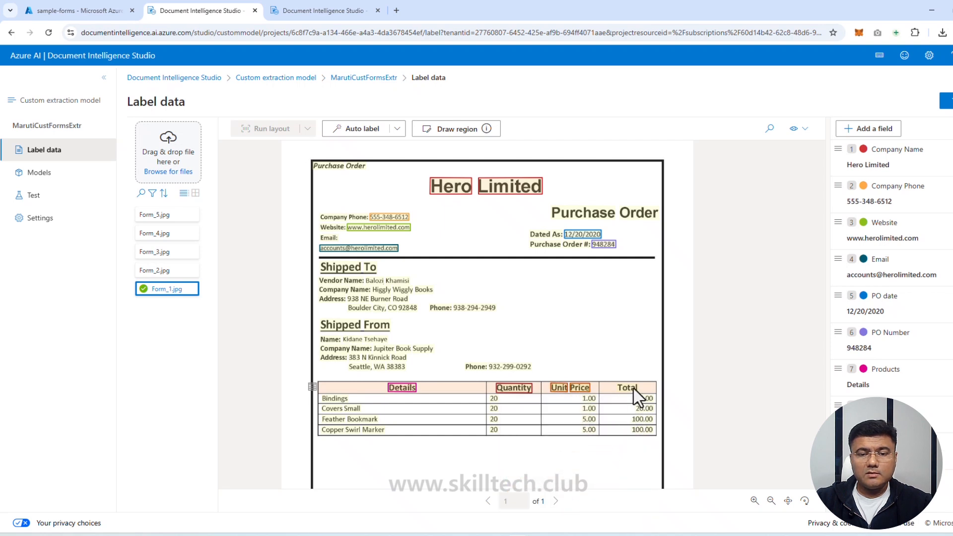
left_click(634, 388)
scroll(616, 495, "down", 3)
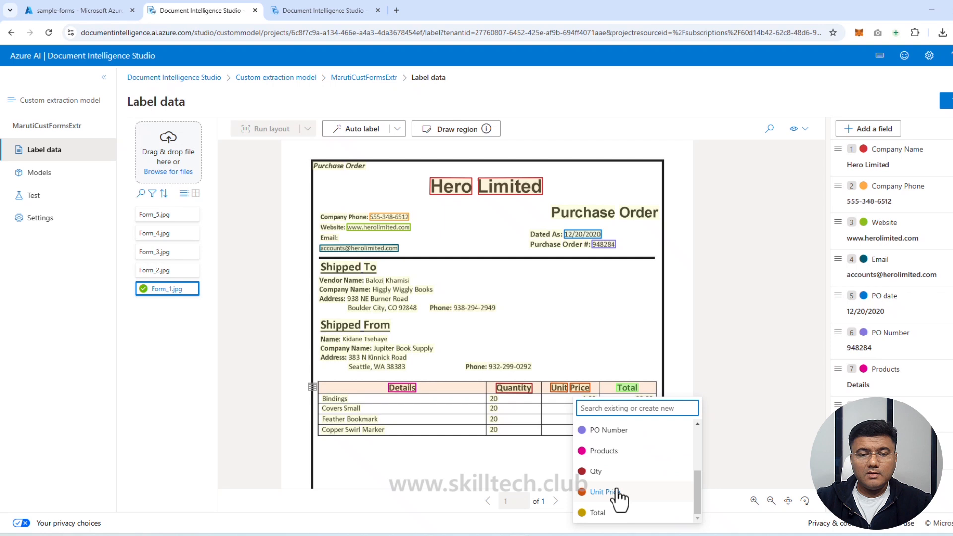
left_click(598, 512)
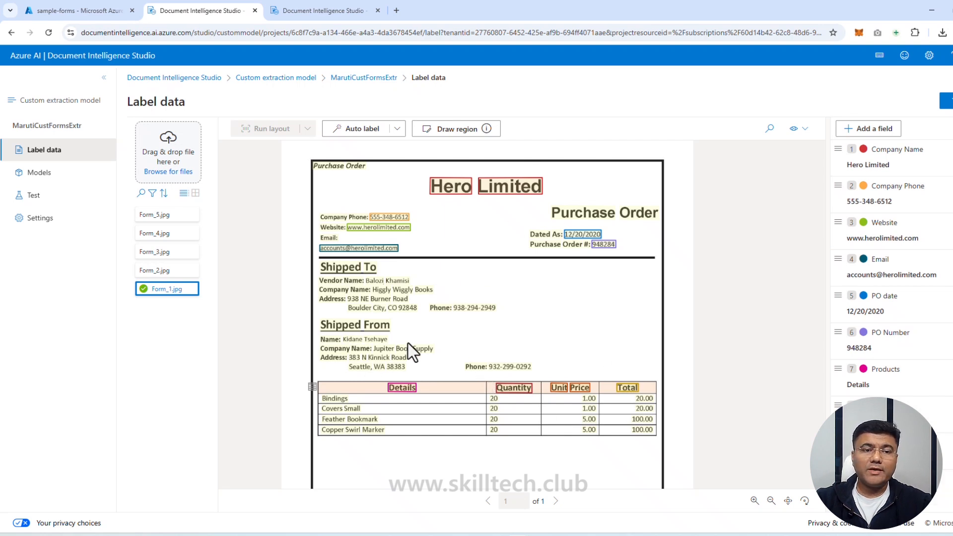
Open Form_2.jpg and review the prebuilt models offered for auto labeling the current document, without running it
left_click(158, 272)
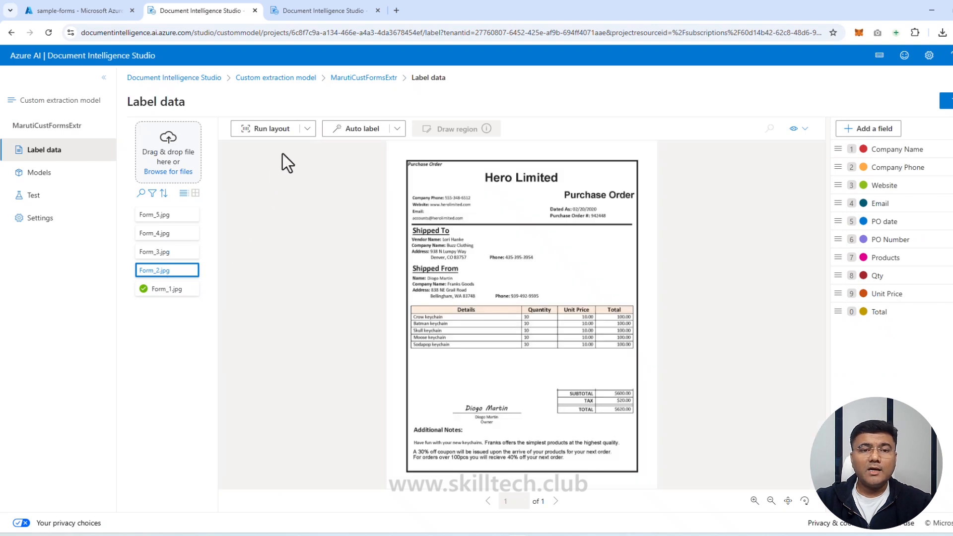
left_click(358, 130)
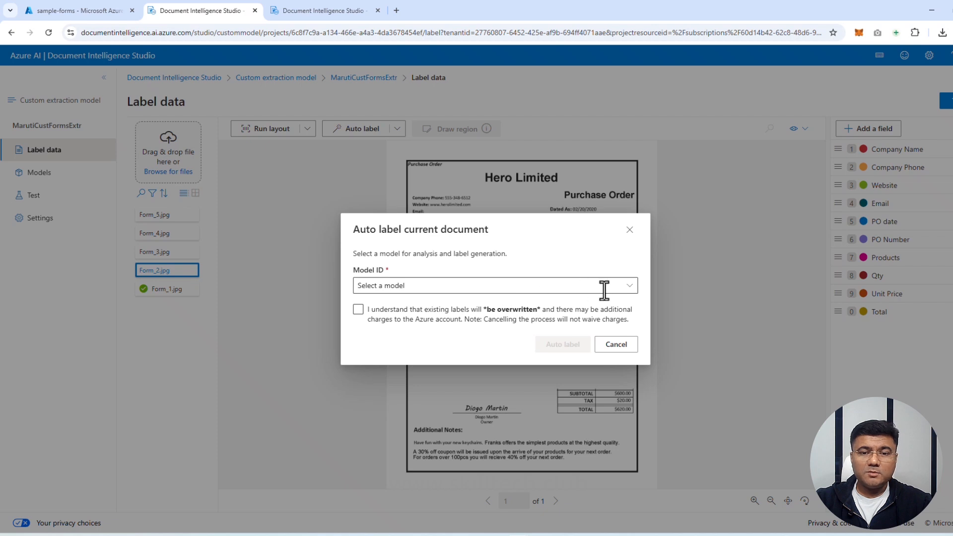
left_click(631, 292)
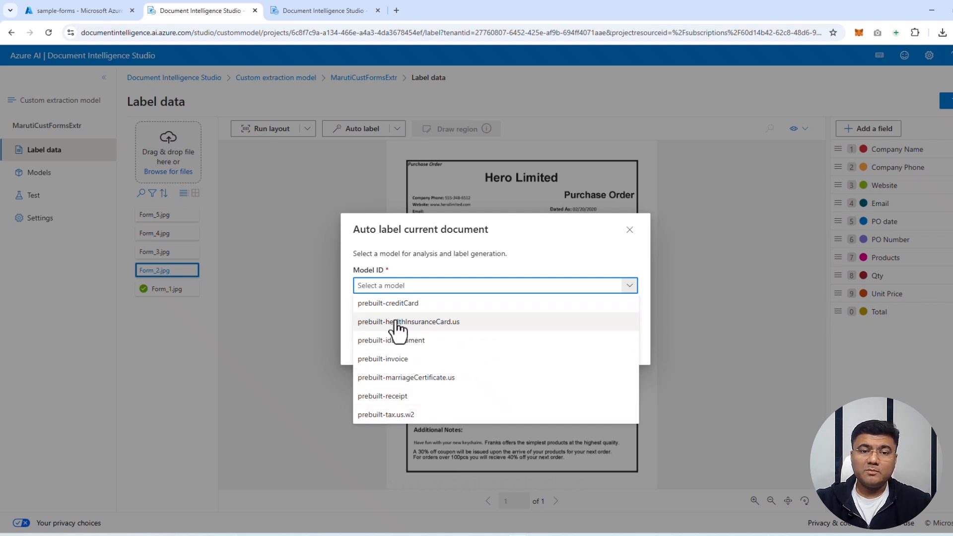
left_click(568, 251)
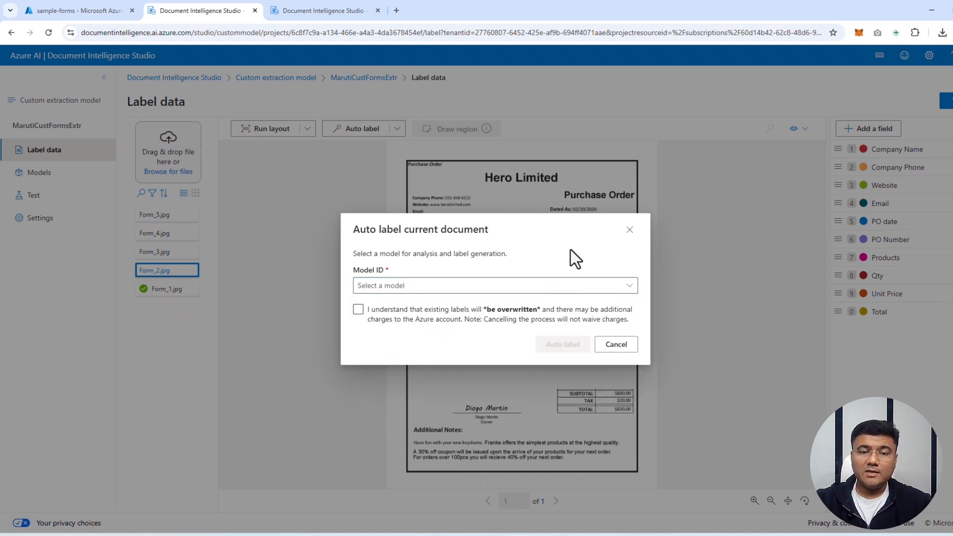
left_click(629, 230)
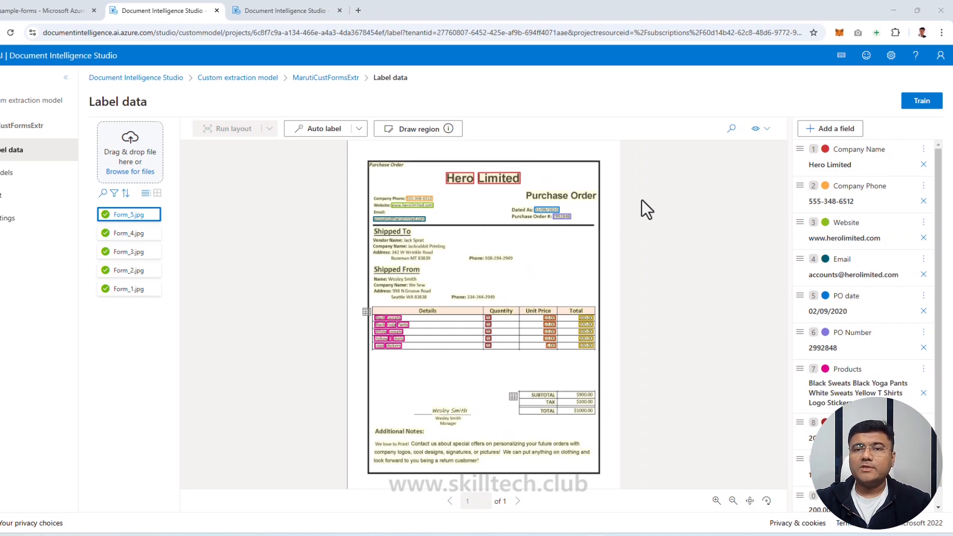
Start training a new model from the labeled forms and enter custom-po-model as its model ID
left_click(928, 111)
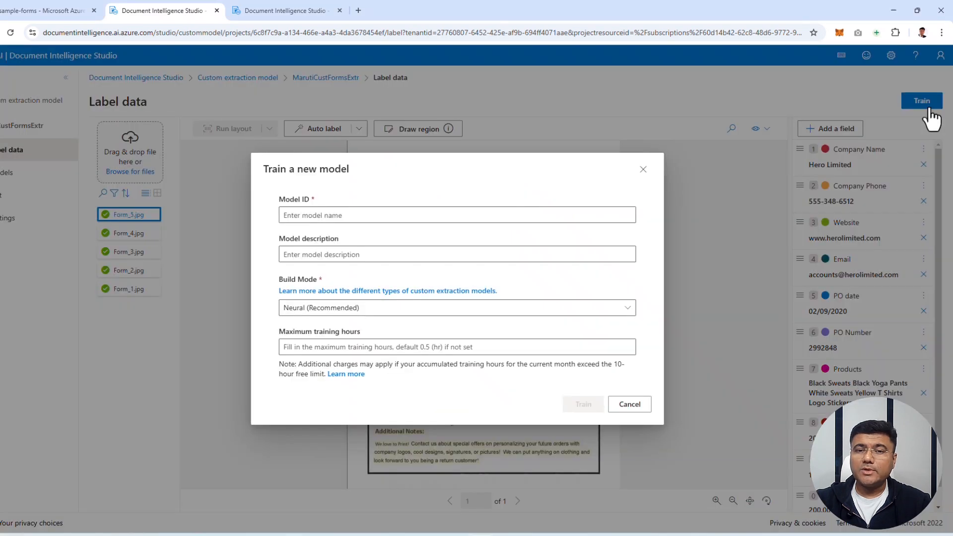
left_click(334, 218)
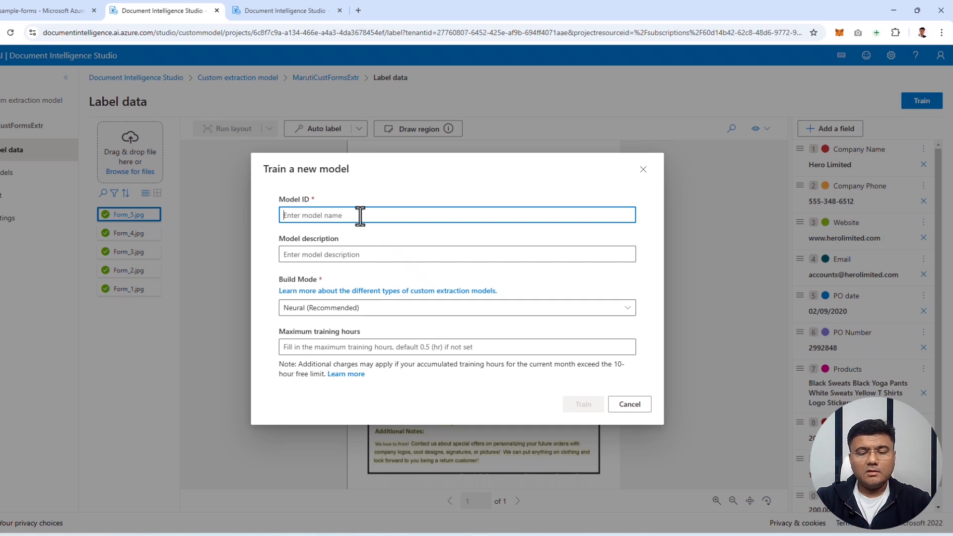
type("custom")
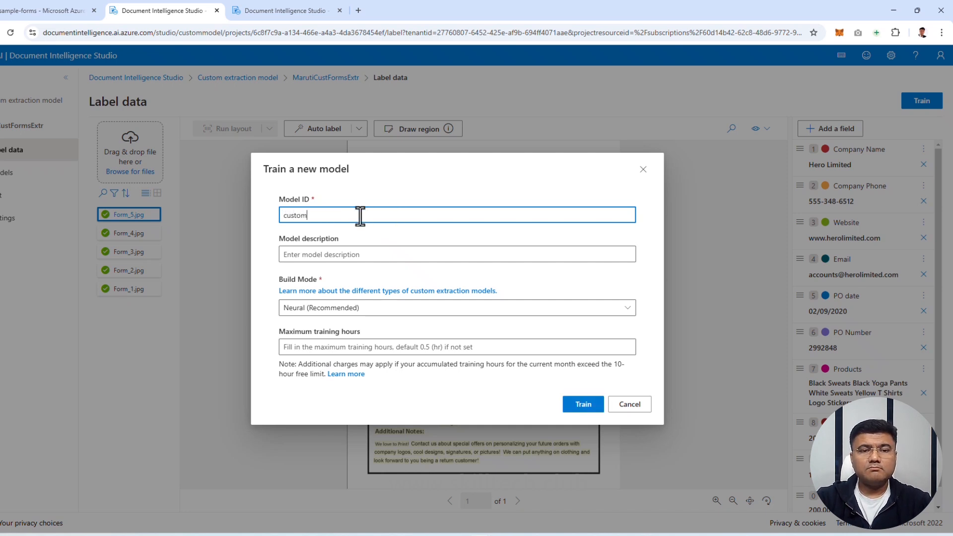
type("-po")
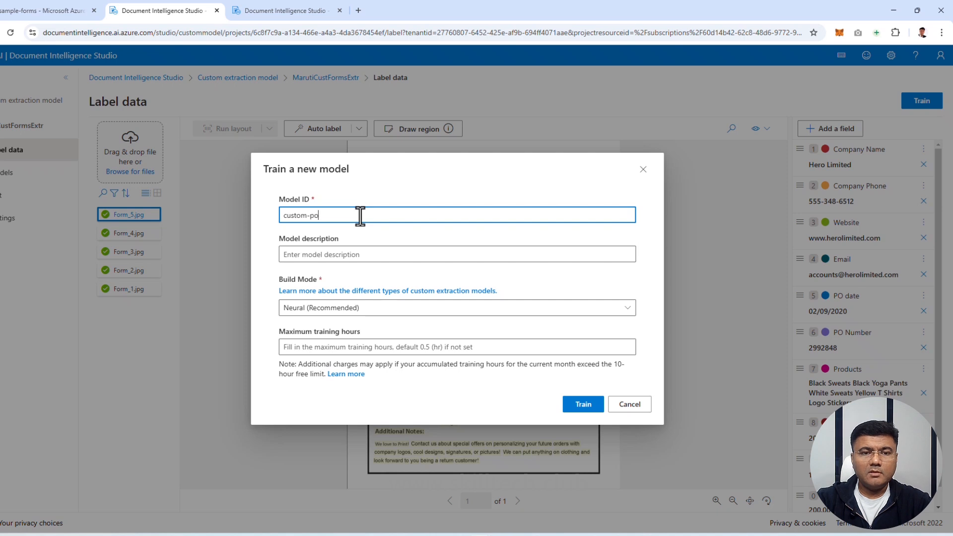
type("-model")
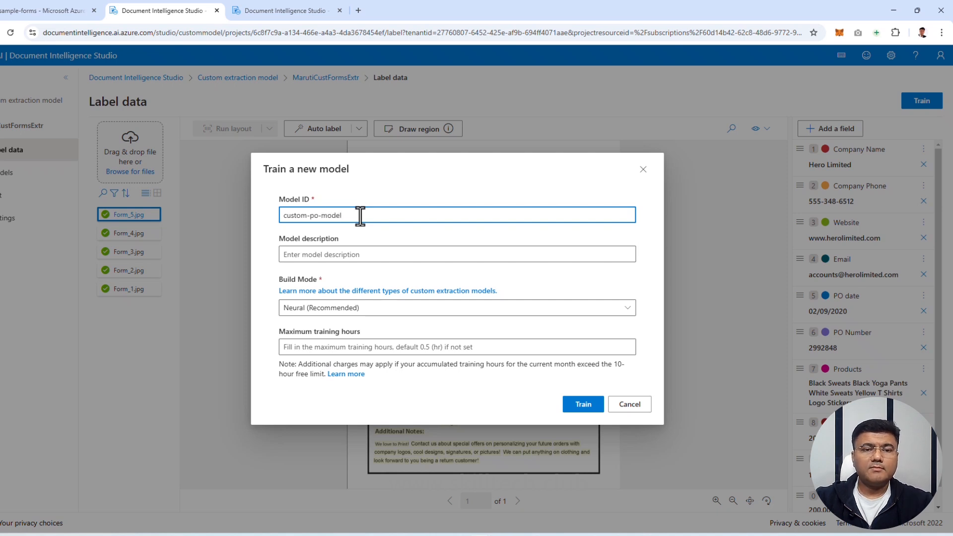
Enter "this is used in hero company" as the description of the new model
left_click(372, 253)
type("this")
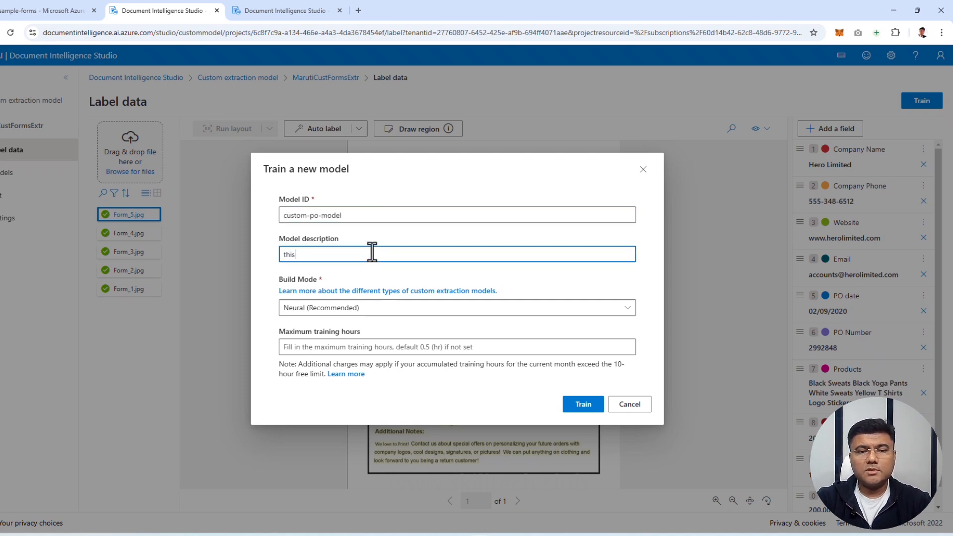
type(" is used in hero")
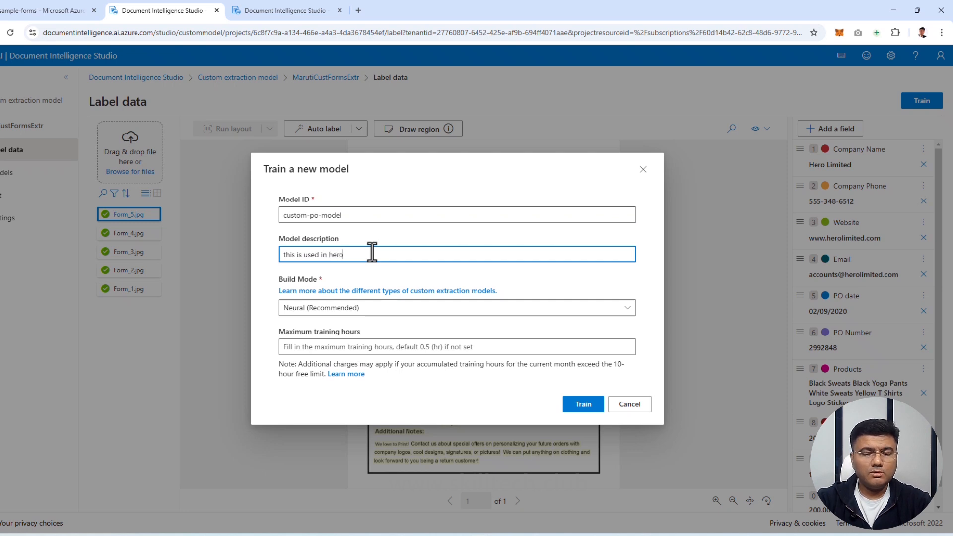
type(" compan")
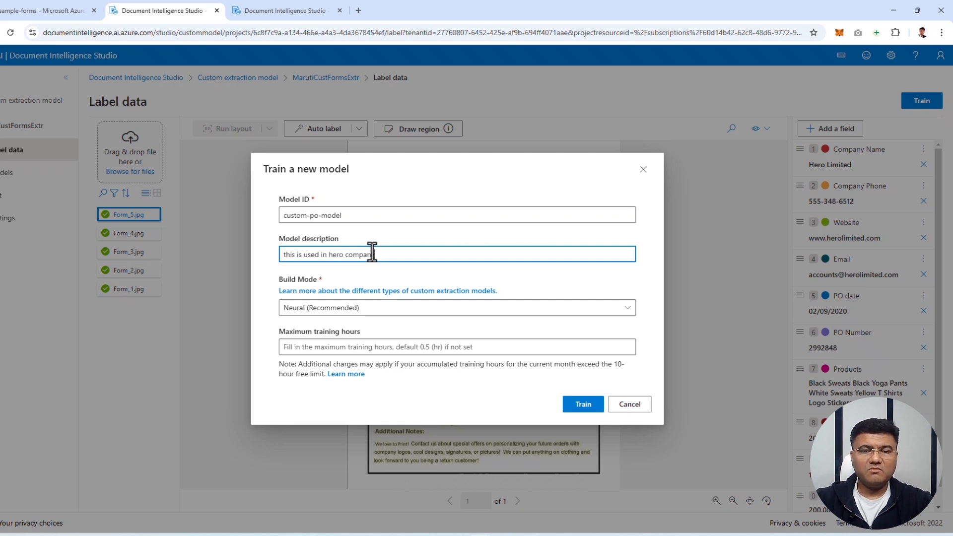
type("y")
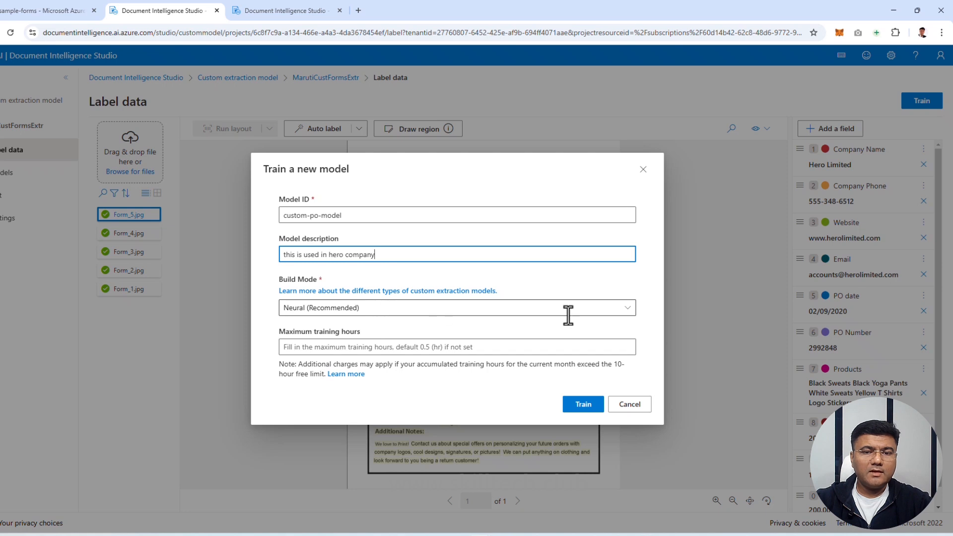
Set the build mode to Template and start training the model
left_click(626, 311)
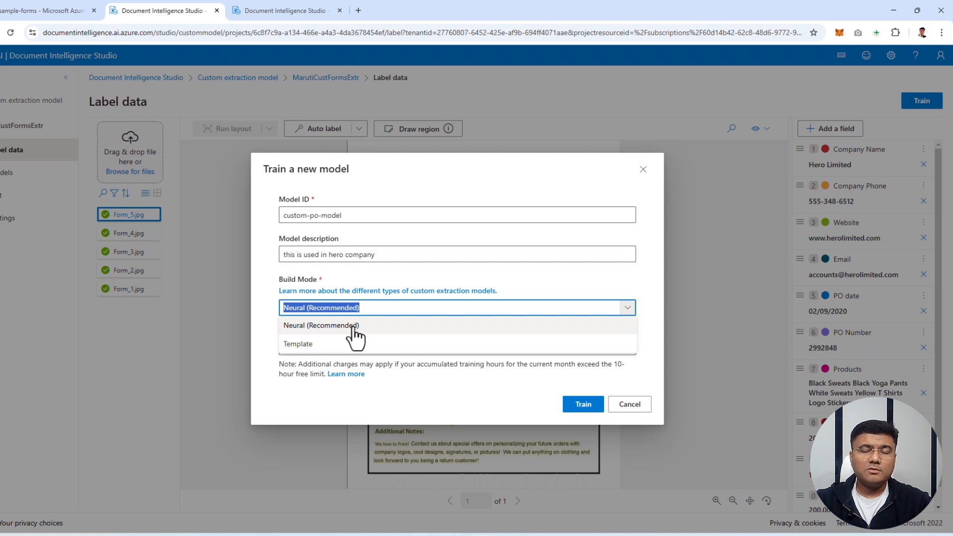
left_click(318, 345)
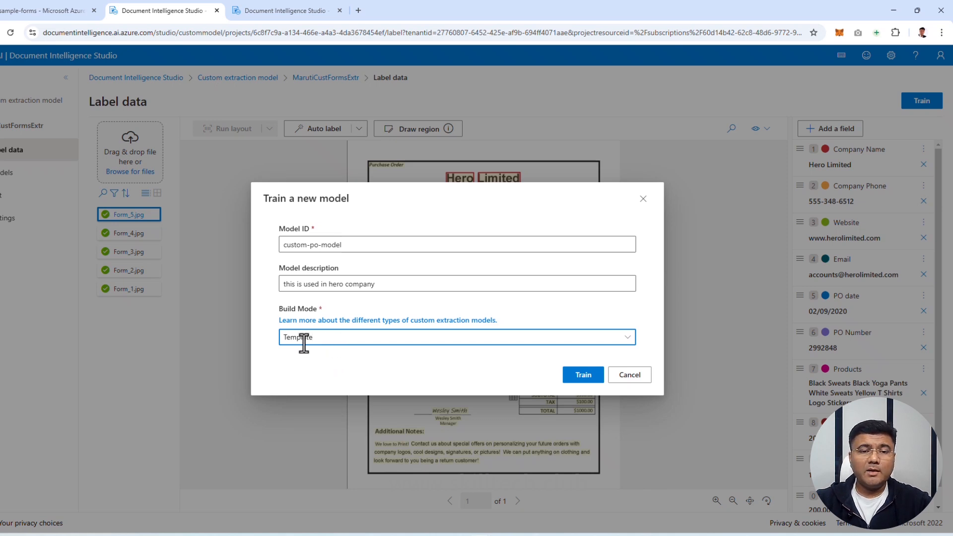
left_click(580, 378)
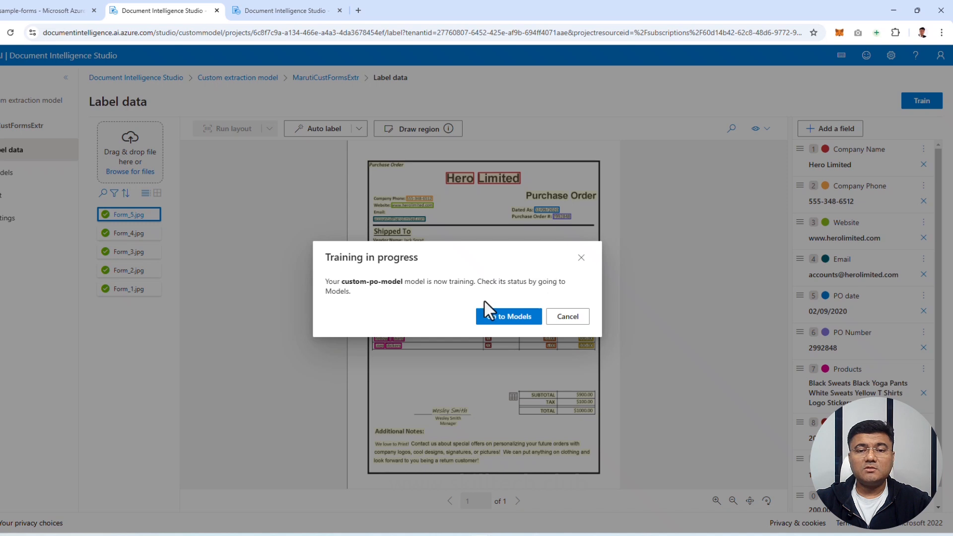
Go to the project's models and review the per-field accuracy of custom-po-model
left_click(512, 318)
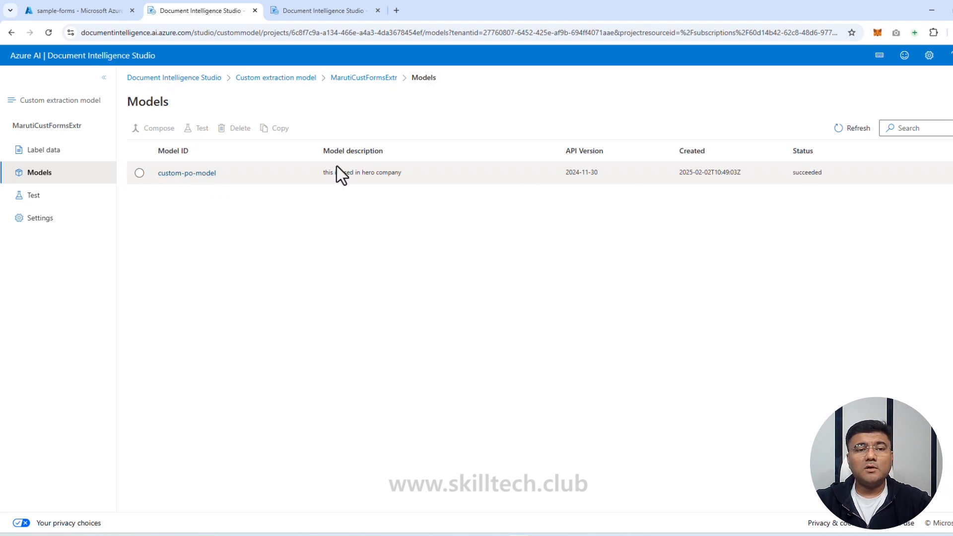
left_click(187, 174)
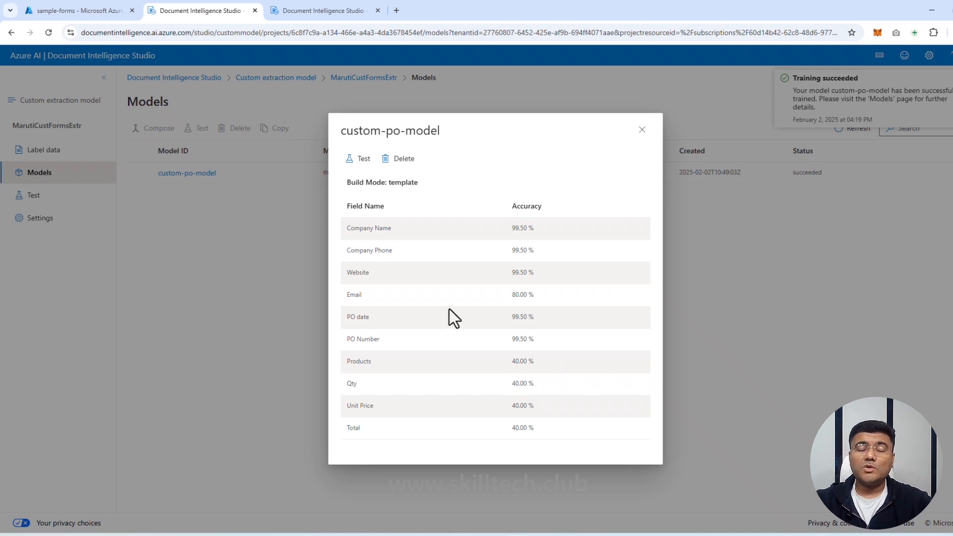
left_click(641, 130)
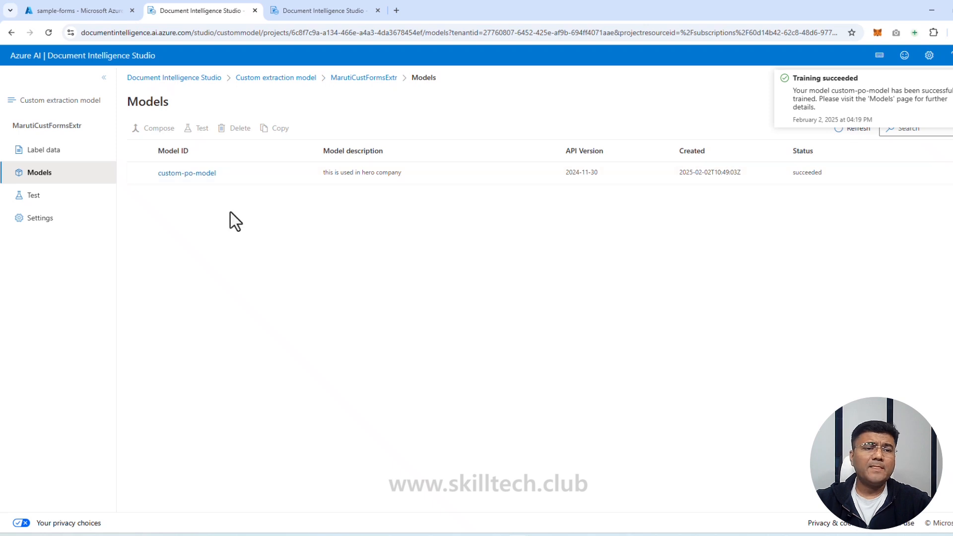
Load test1 from the docInt-sample-forms folder as the test document for custom-po-model and run the analysis on it
left_click(37, 200)
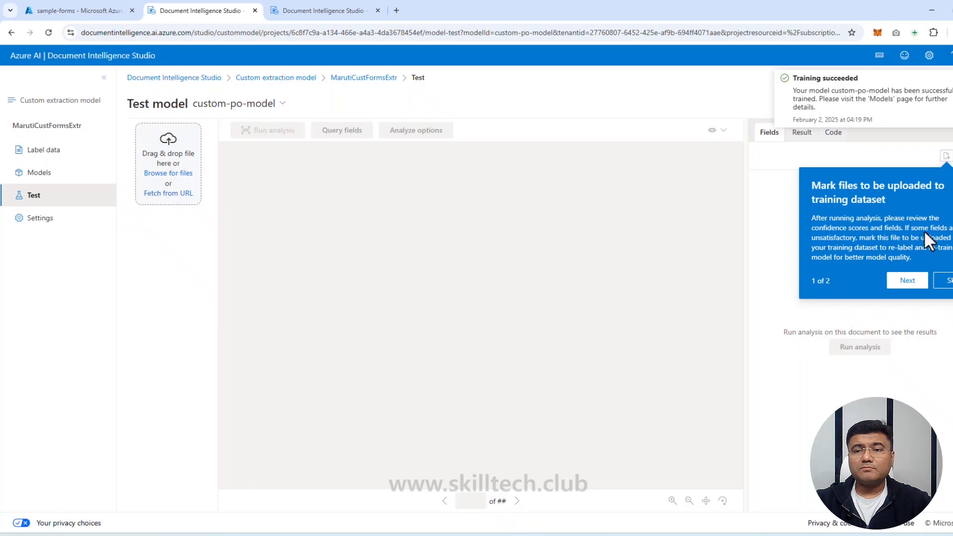
left_click(950, 280)
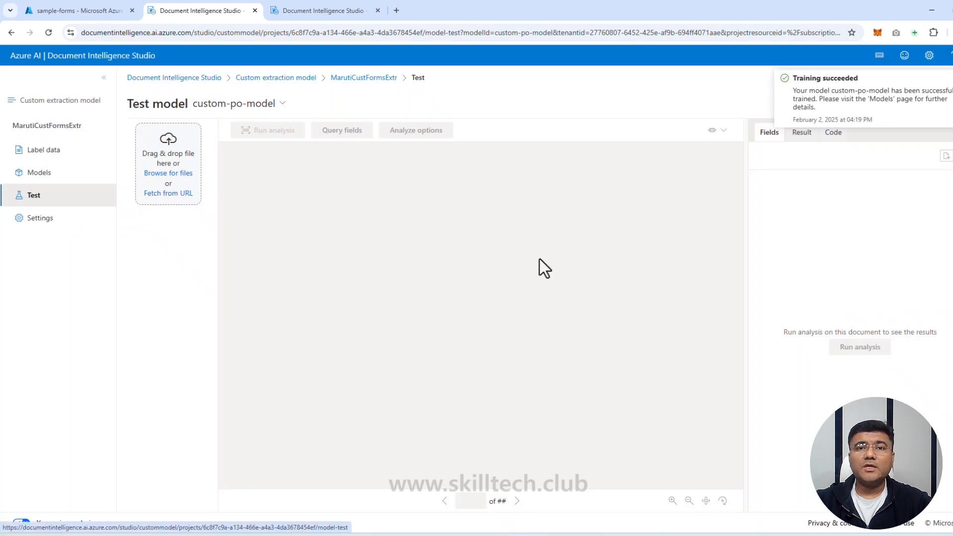
left_click(186, 175)
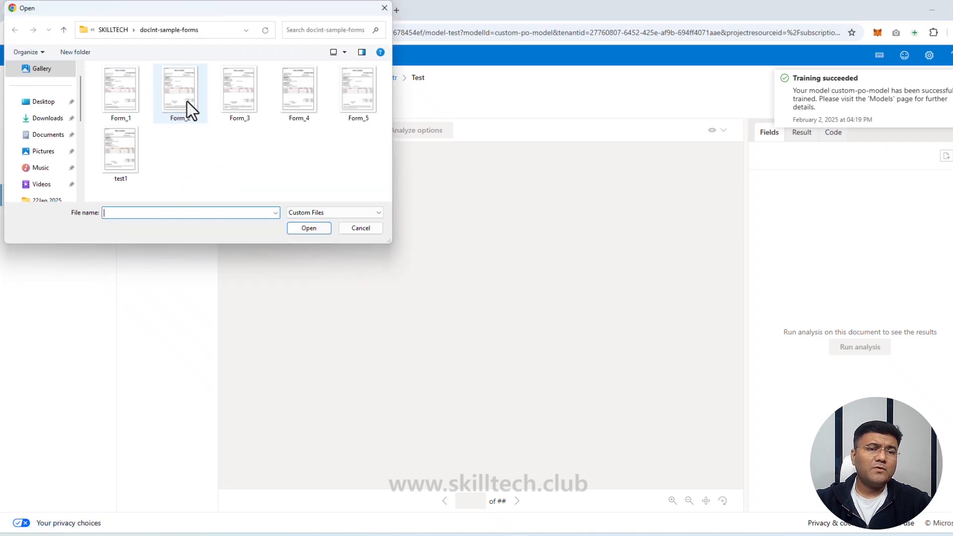
left_click(187, 103)
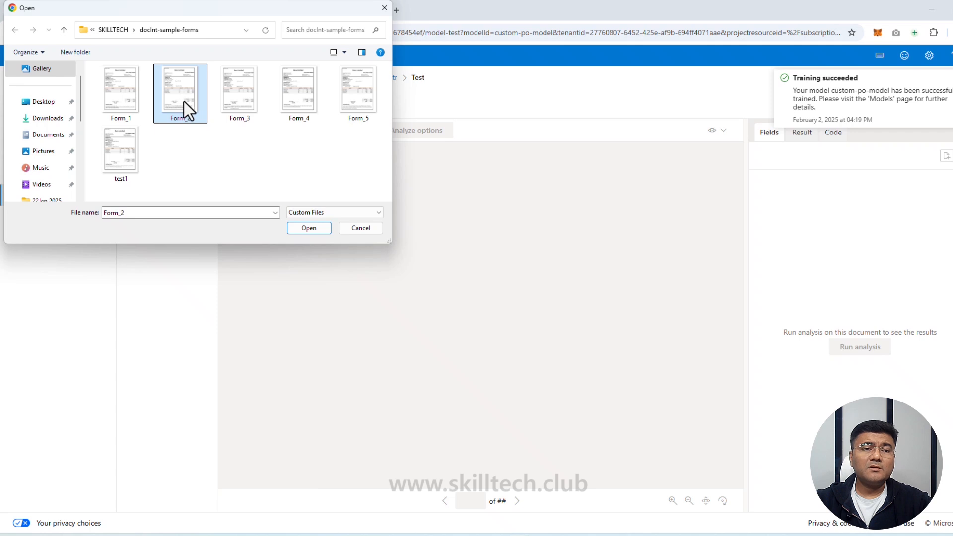
left_click(122, 153)
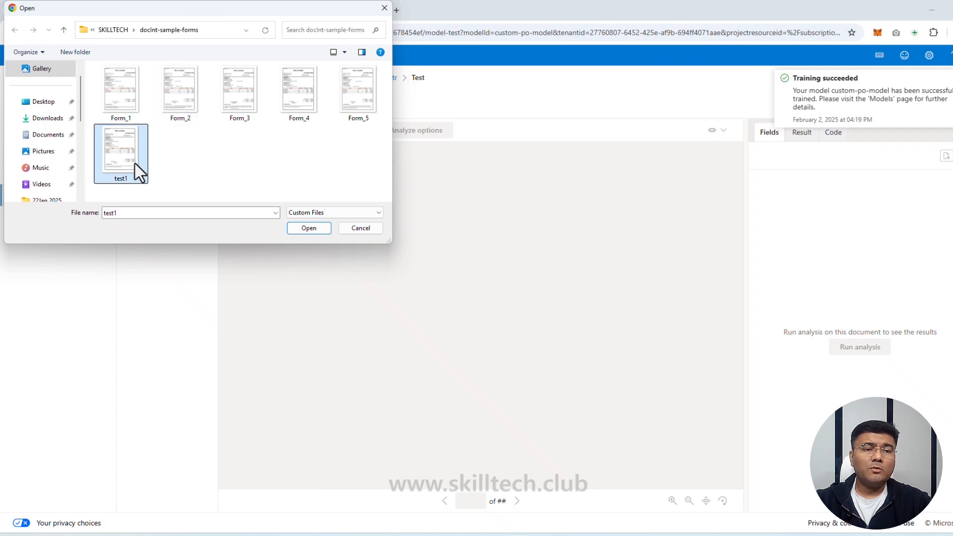
left_click(303, 228)
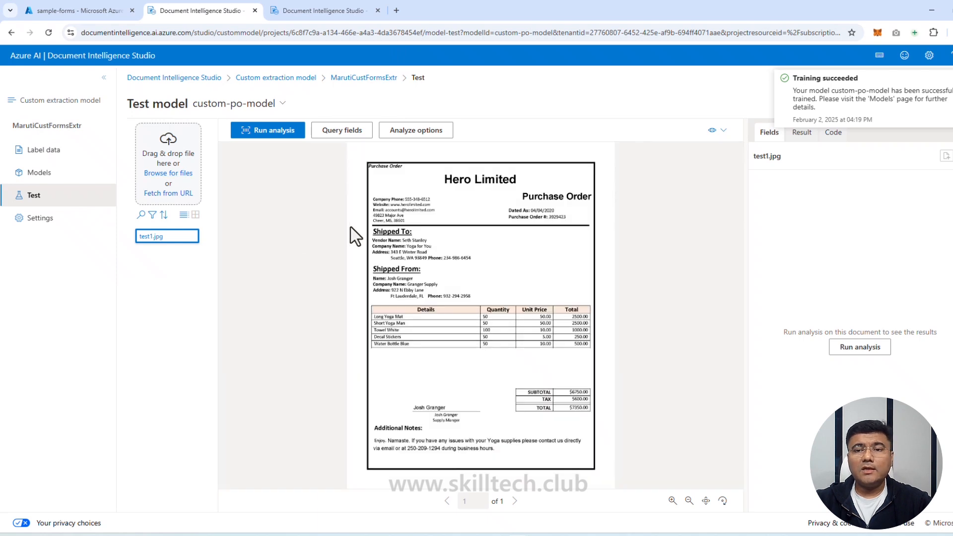
left_click(270, 131)
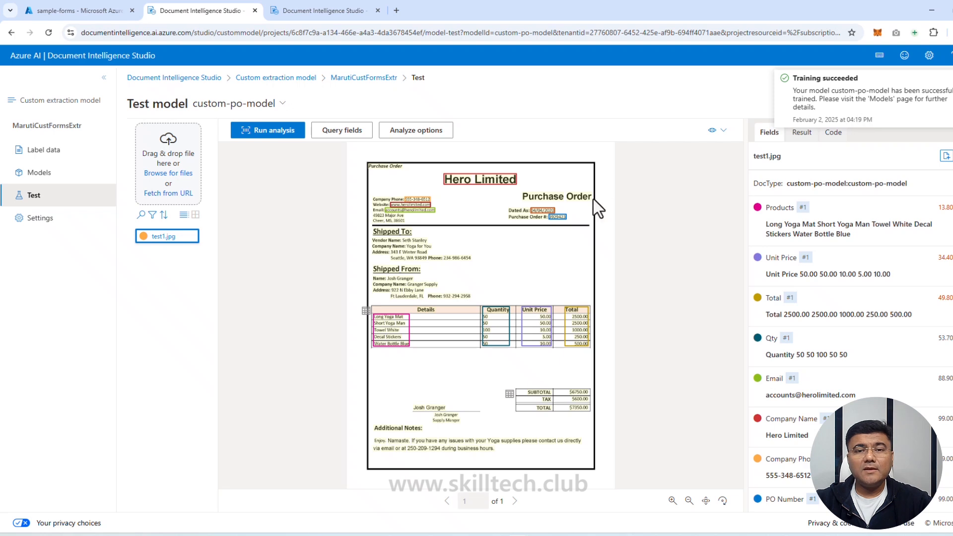
Inspect the extracted company, product, quantity and price fields on the analyzed purchase order and view the JSON result
mouse_move(479, 184)
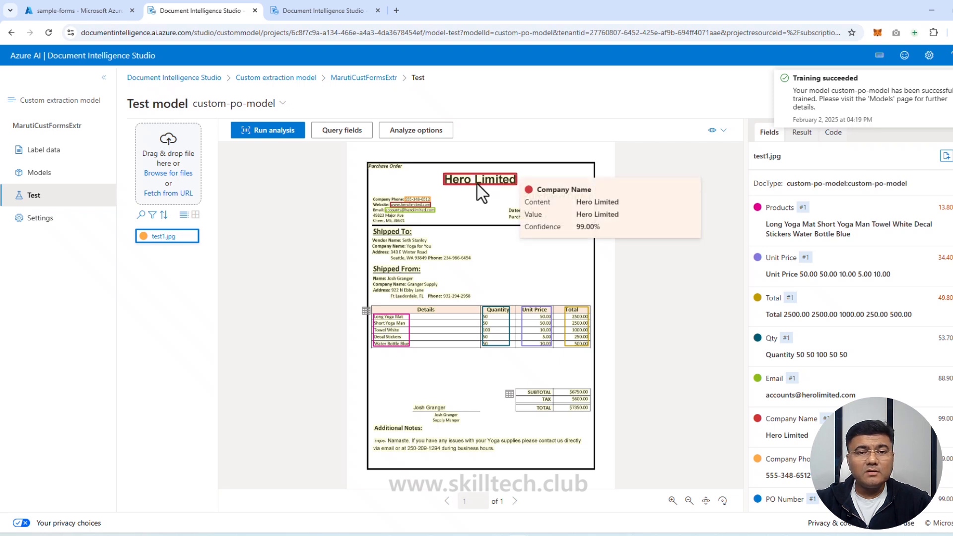
mouse_move(422, 201)
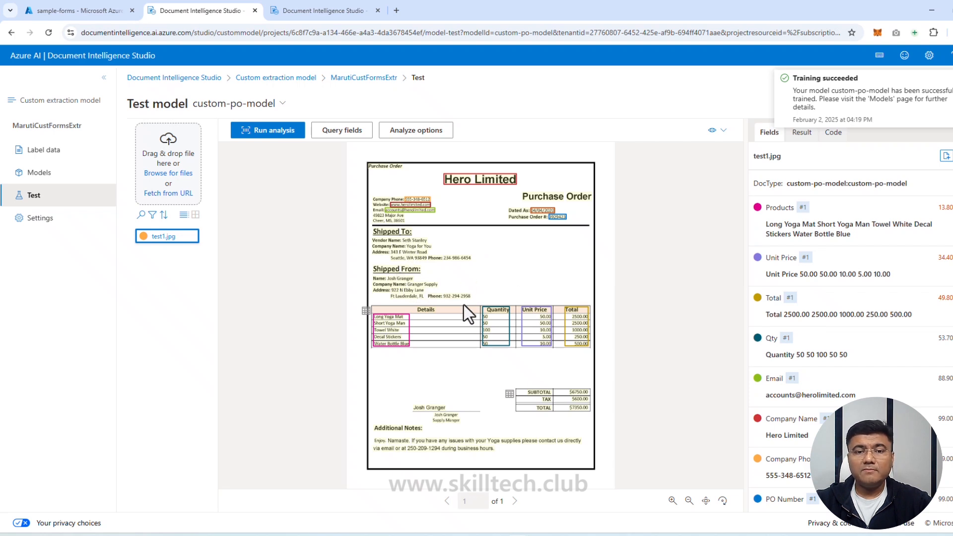
mouse_move(395, 326)
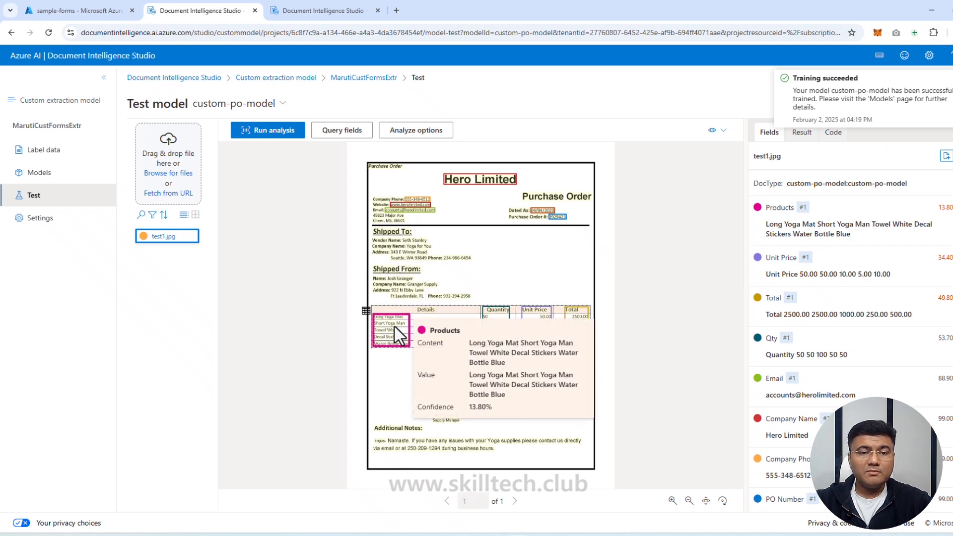
mouse_move(489, 323)
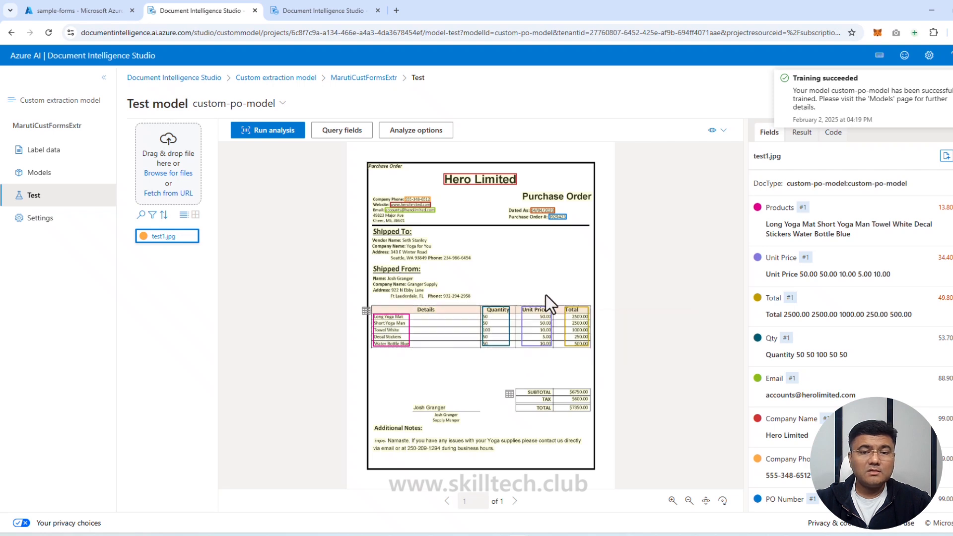
mouse_move(577, 336)
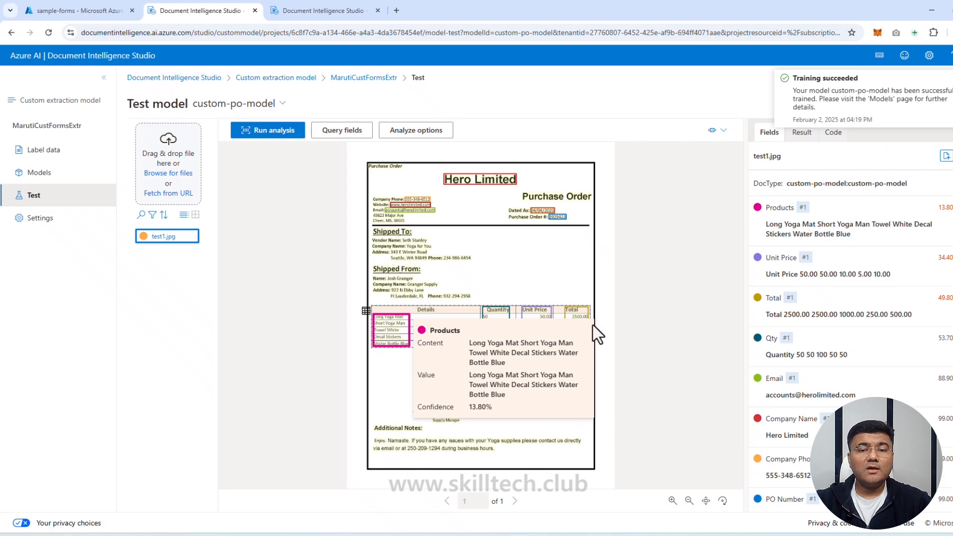
mouse_move(565, 321)
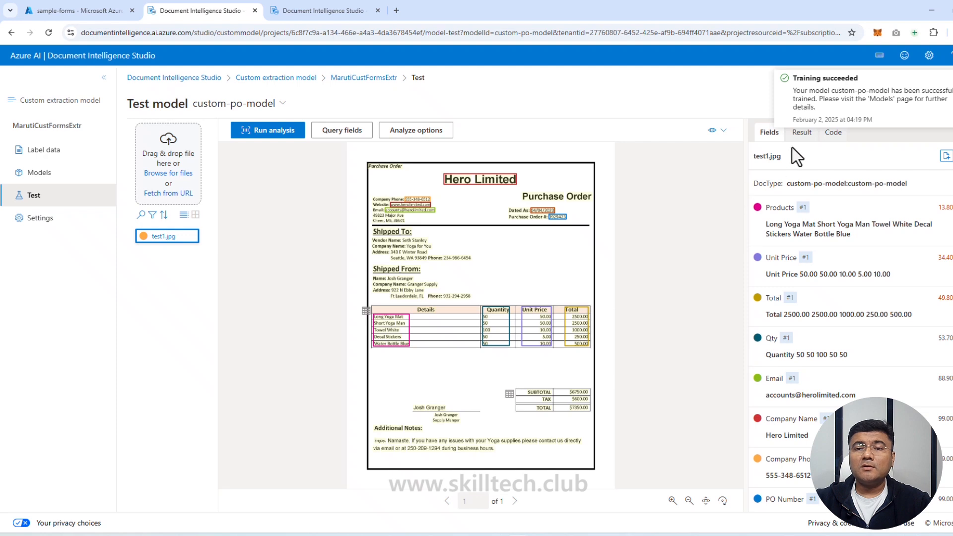
left_click(801, 133)
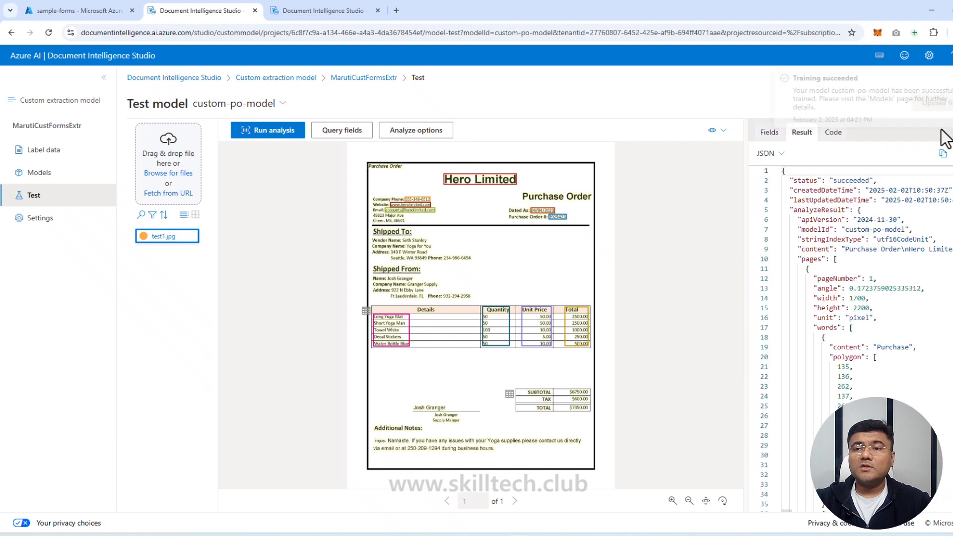